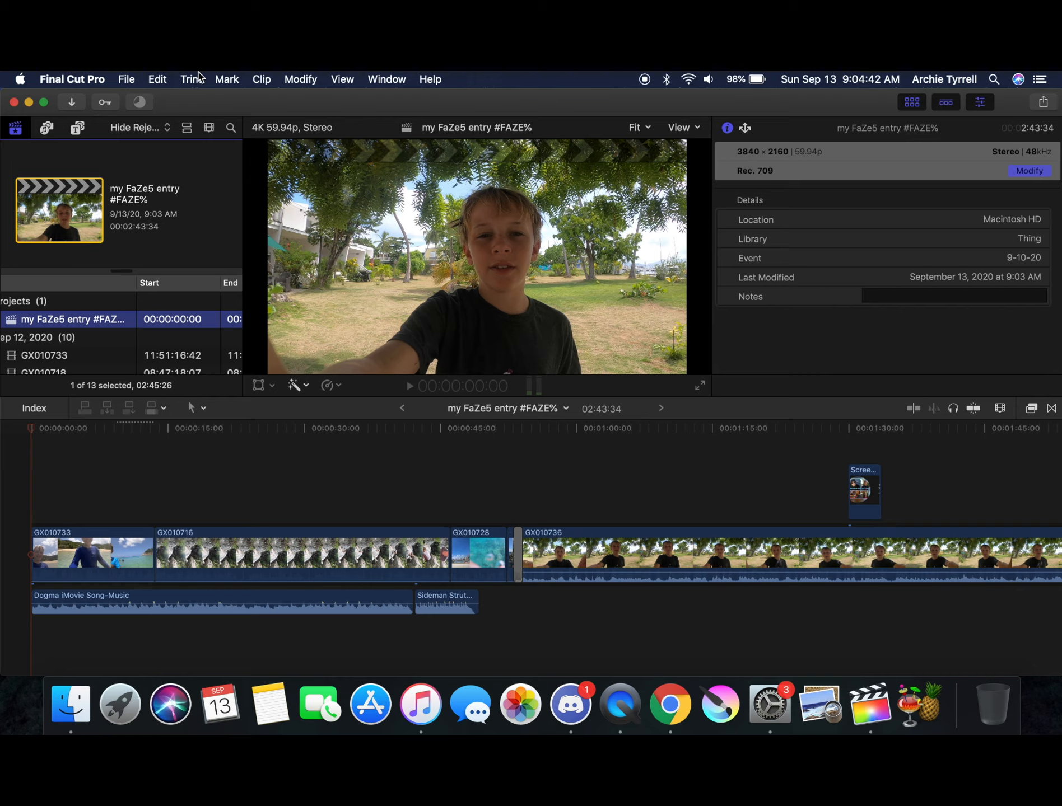
left_click(134, 80)
mouse_move(275, 99)
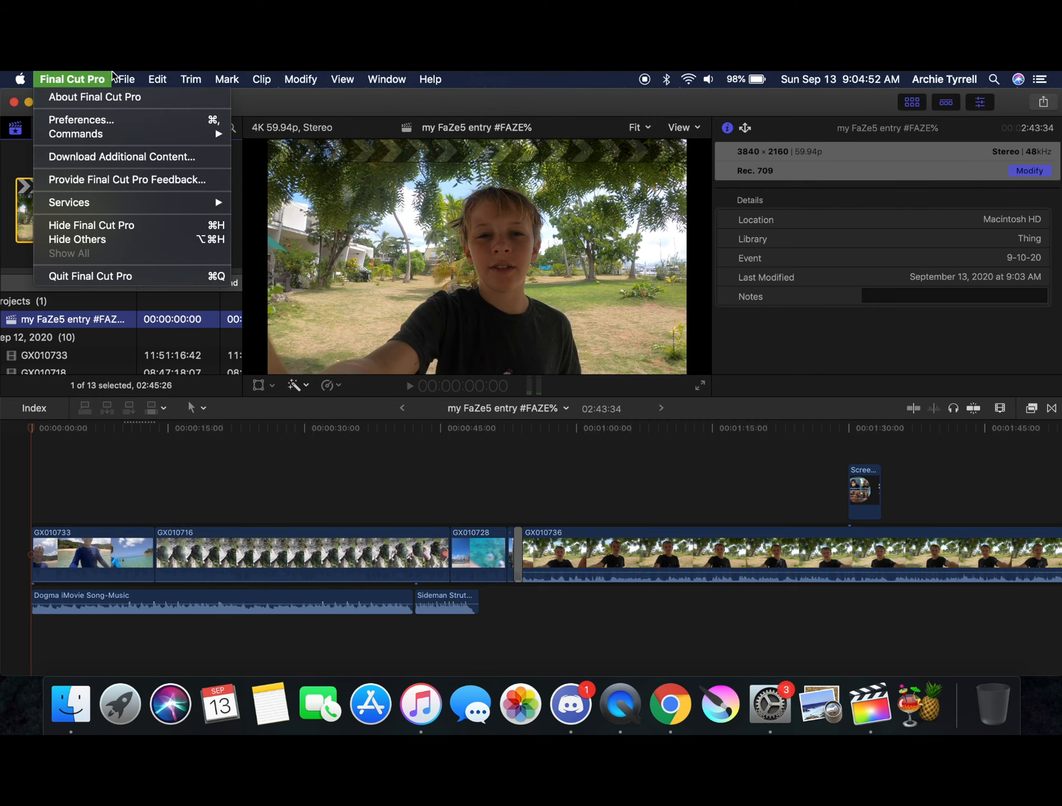
left_click(124, 80)
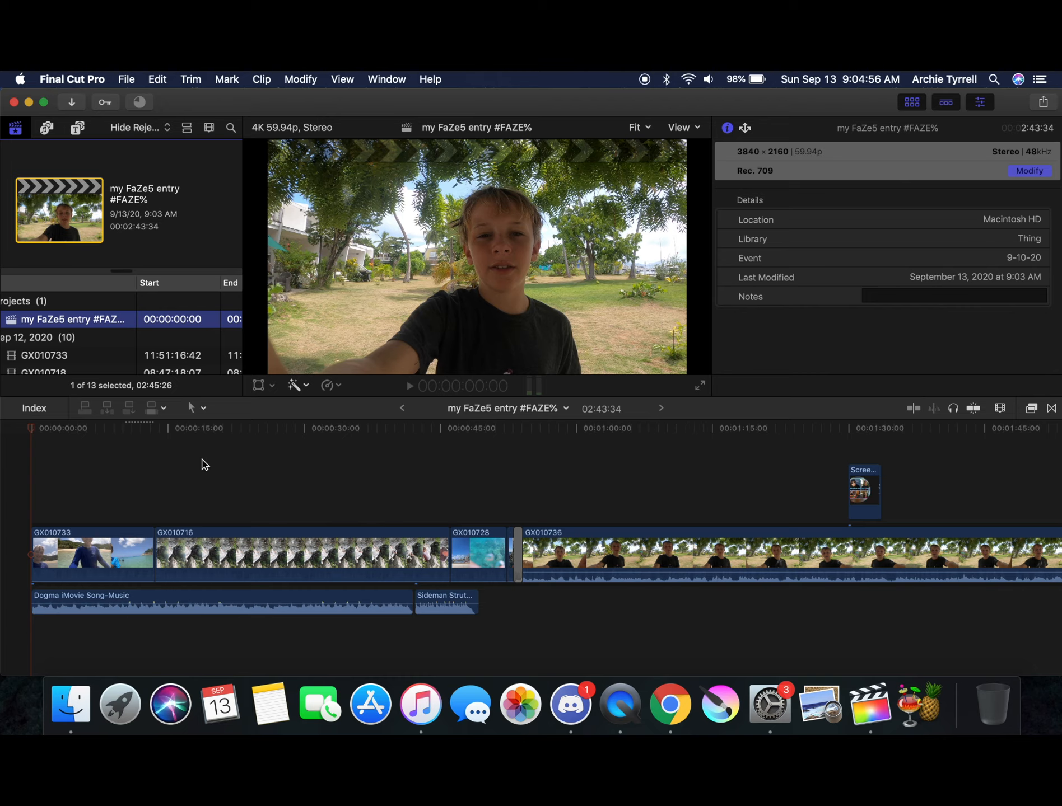
Zoom the timeline out and back in, and return the playhead to the start of the project
left_click(52, 484)
key("super+minus")
key("super+minus")
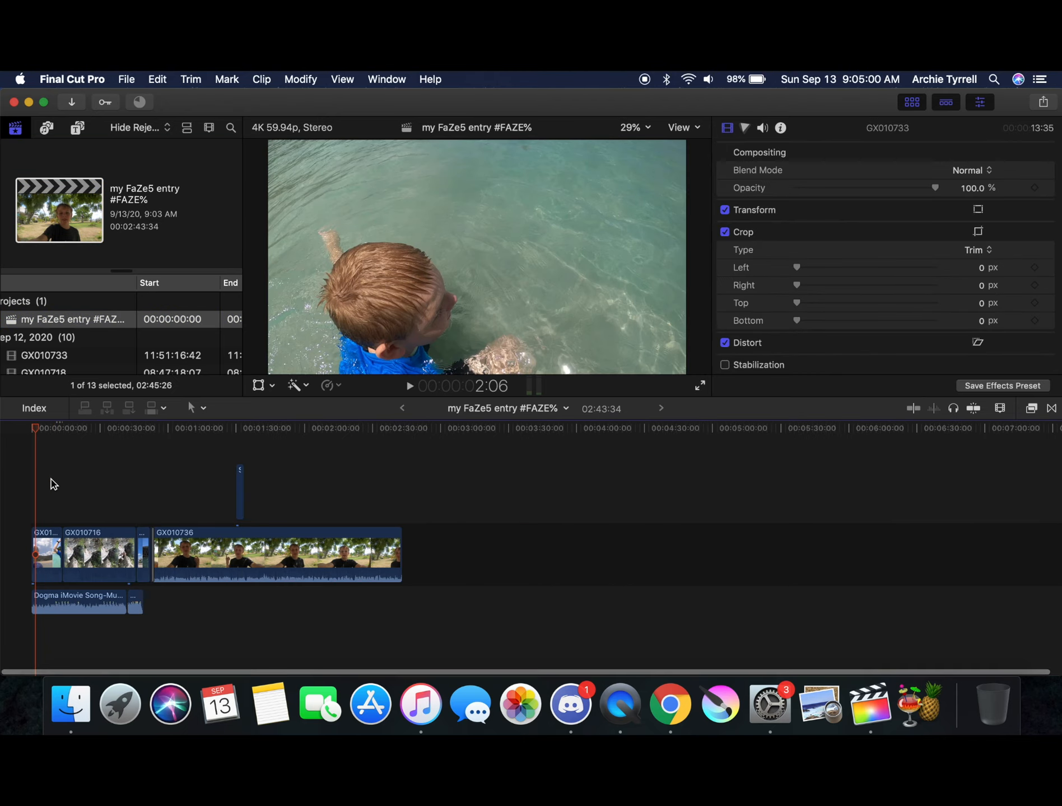
key("super+equal")
key("super+equal")
key("super+equal")
key("super+minus")
key("super+minus")
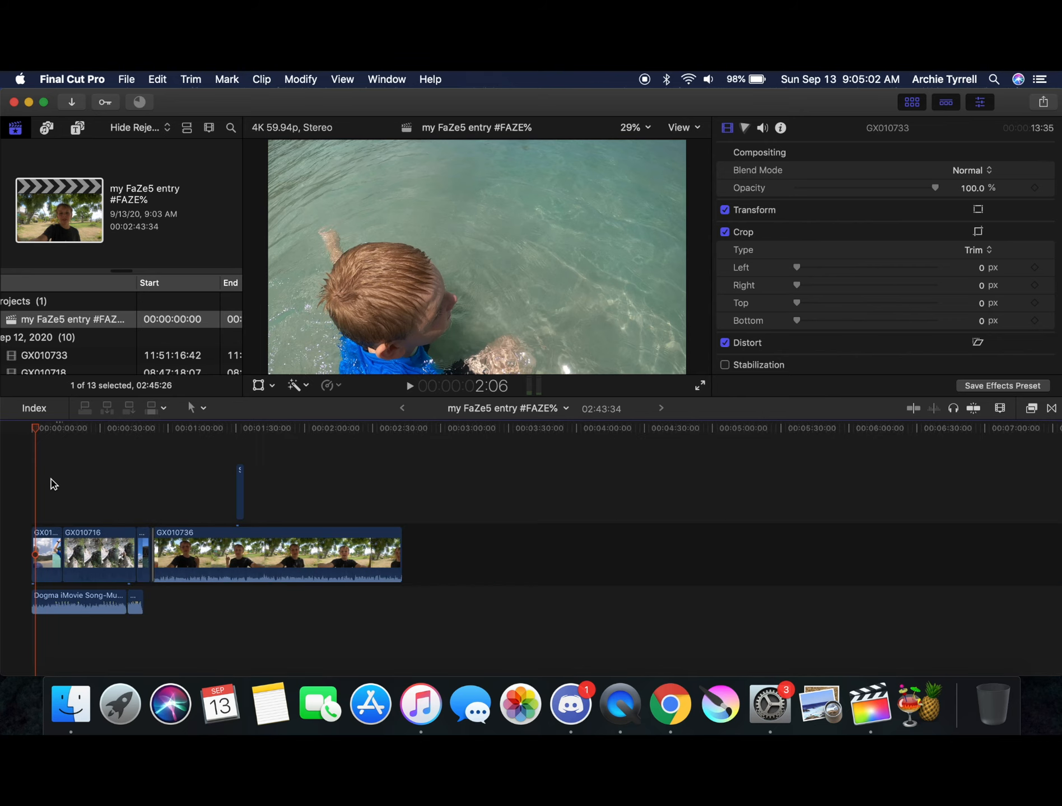
key("super+equal")
key("super+minus")
key("super+minus")
key("Home")
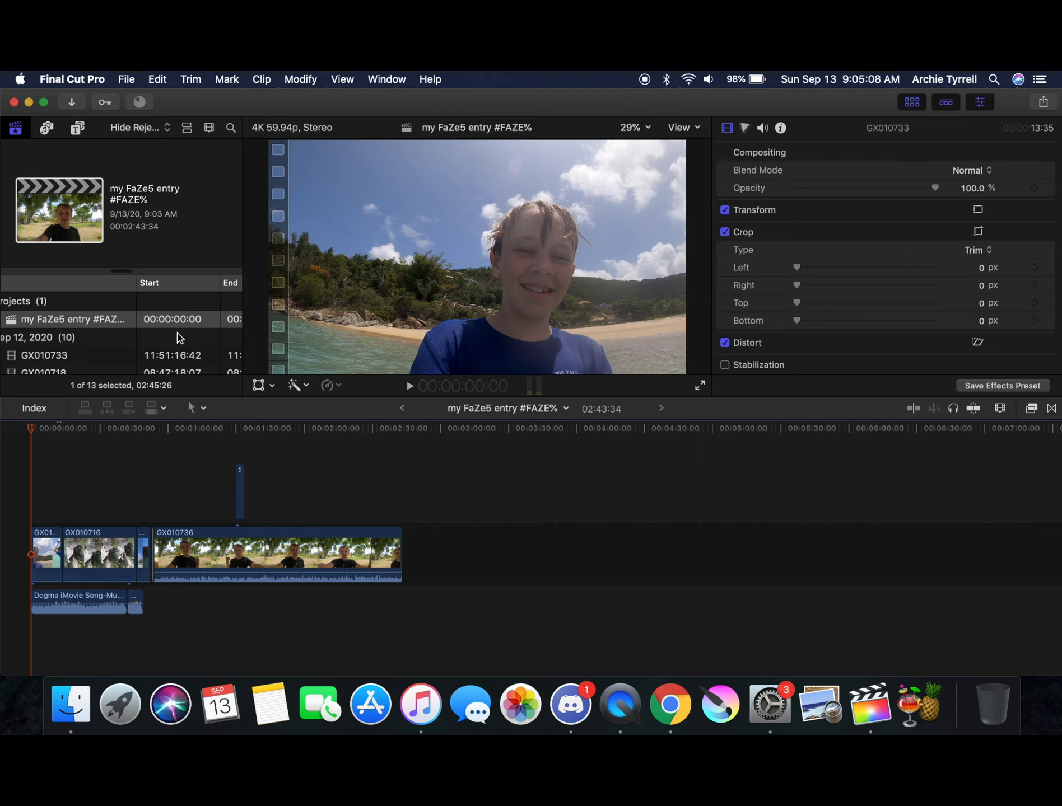
scroll(61, 324, "down", 4)
scroll(61, 324, "left", 2)
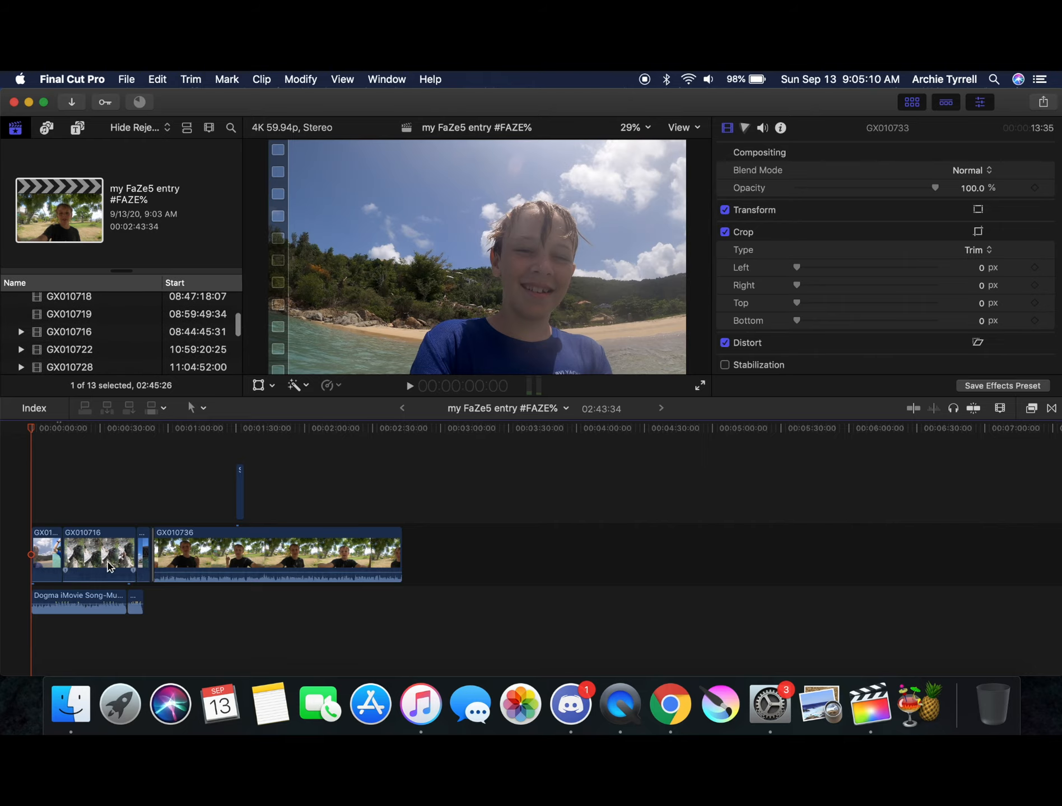
key("super+equal")
key("super+equal")
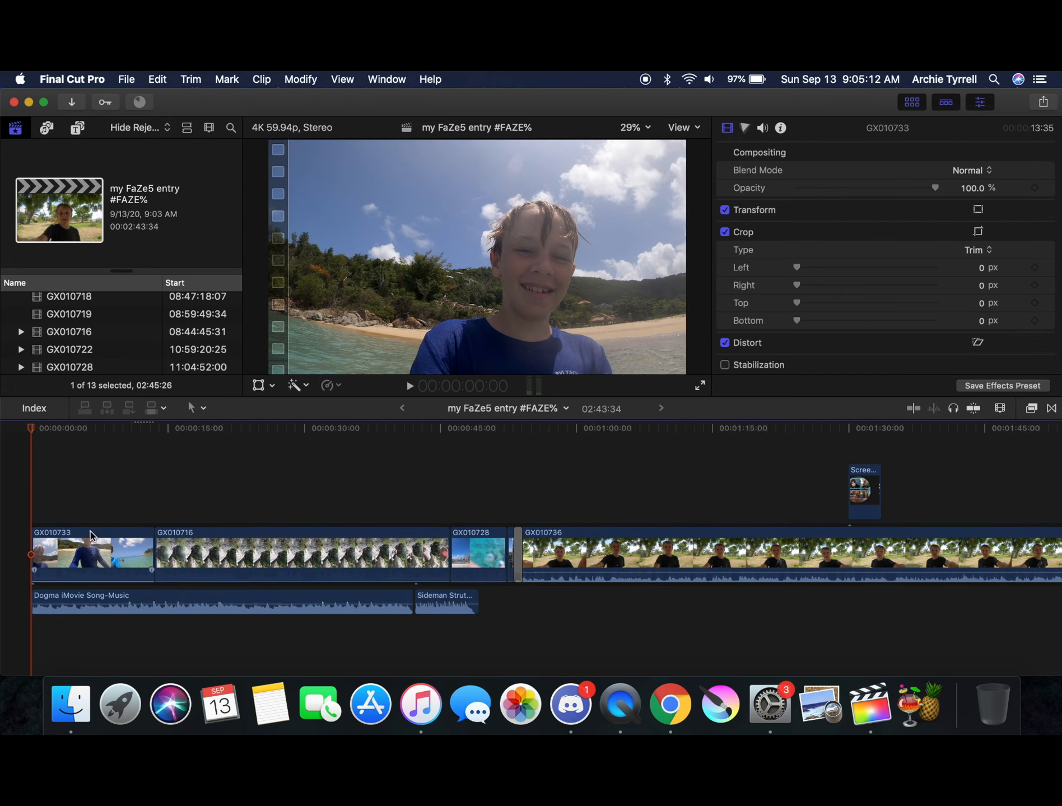
Return the playhead to the project's start and select the GX010733, GX010716 and GX010728 timeline clips in turn
left_click(57, 505)
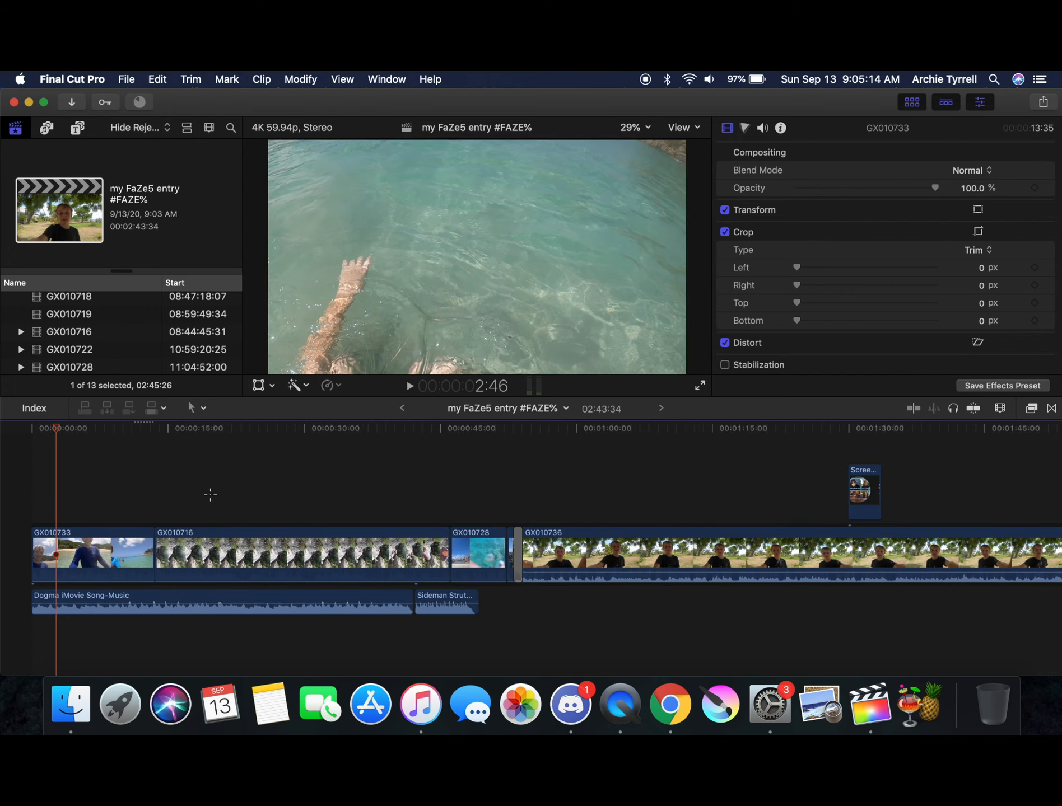
left_click_drag(210, 494, 407, 467)
key("super+4")
left_click(31, 510)
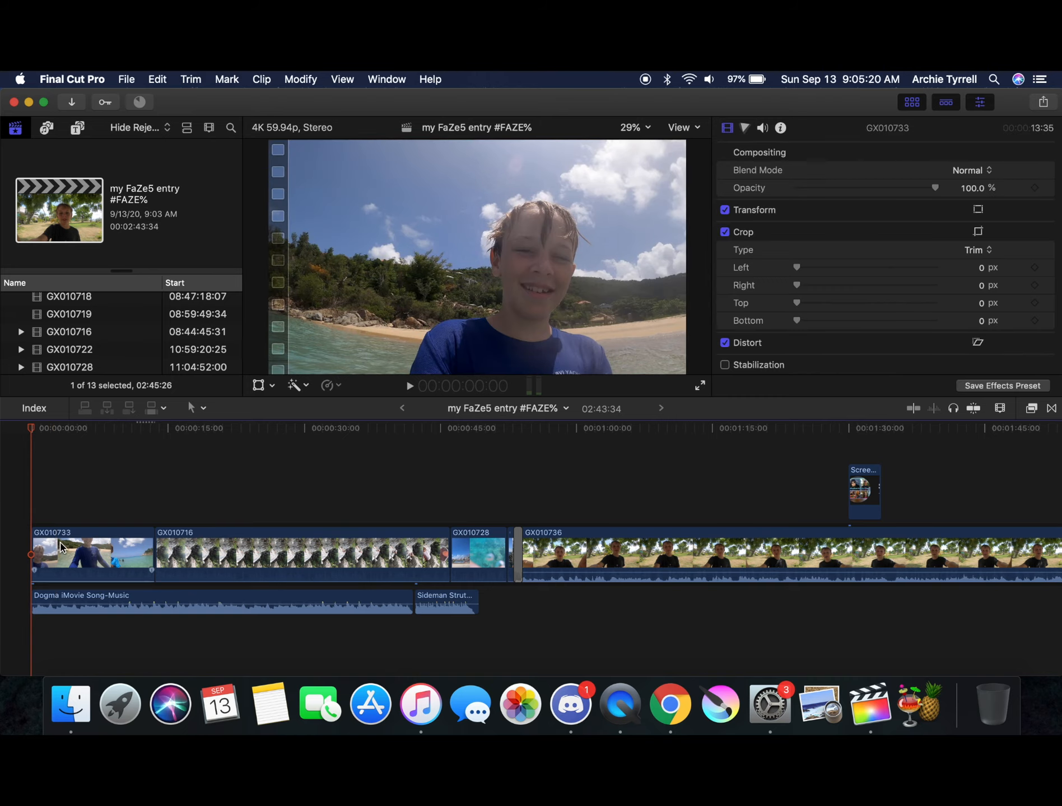
left_click(68, 553)
left_click(263, 555)
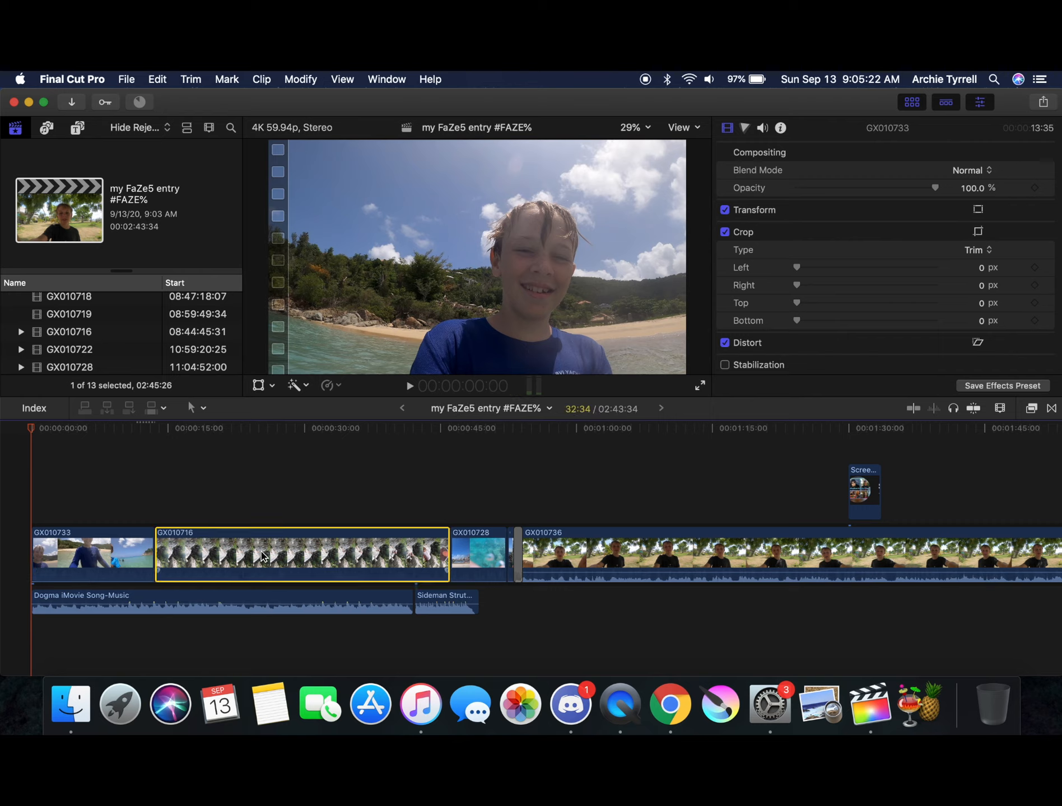
left_click(493, 552)
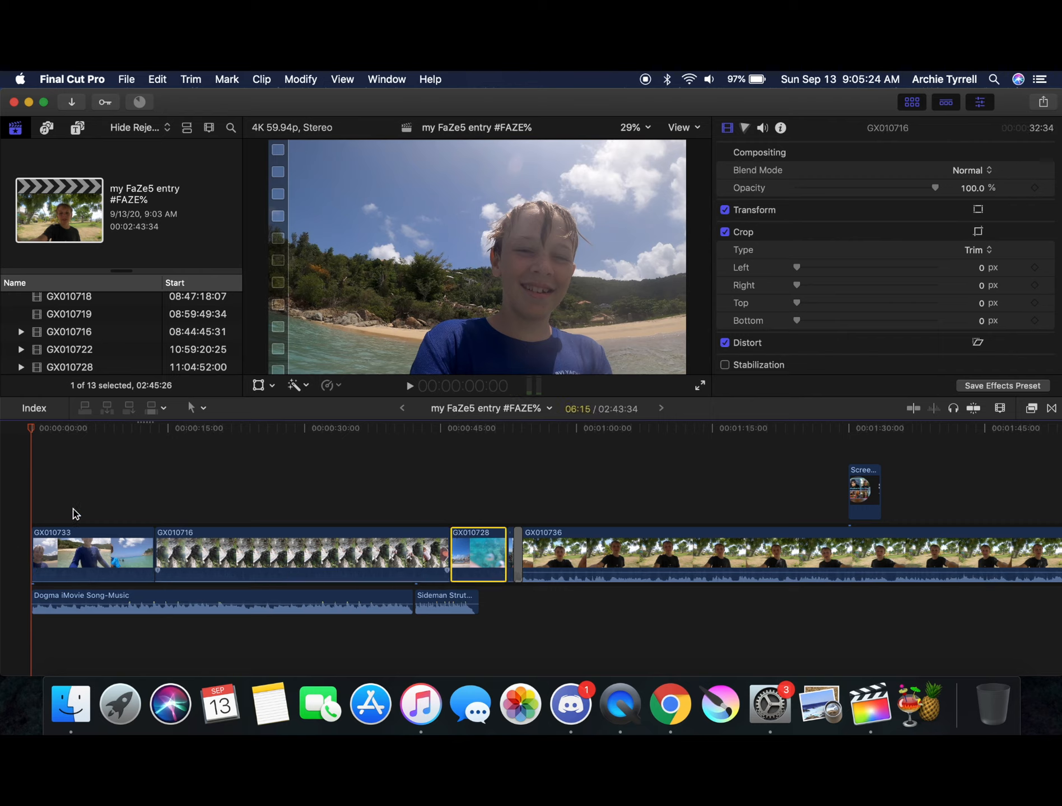
Play GX010733 from 4:33, cut it with the Blade tool at about 7:14, and undo the cut
left_click(72, 520)
left_click(73, 538)
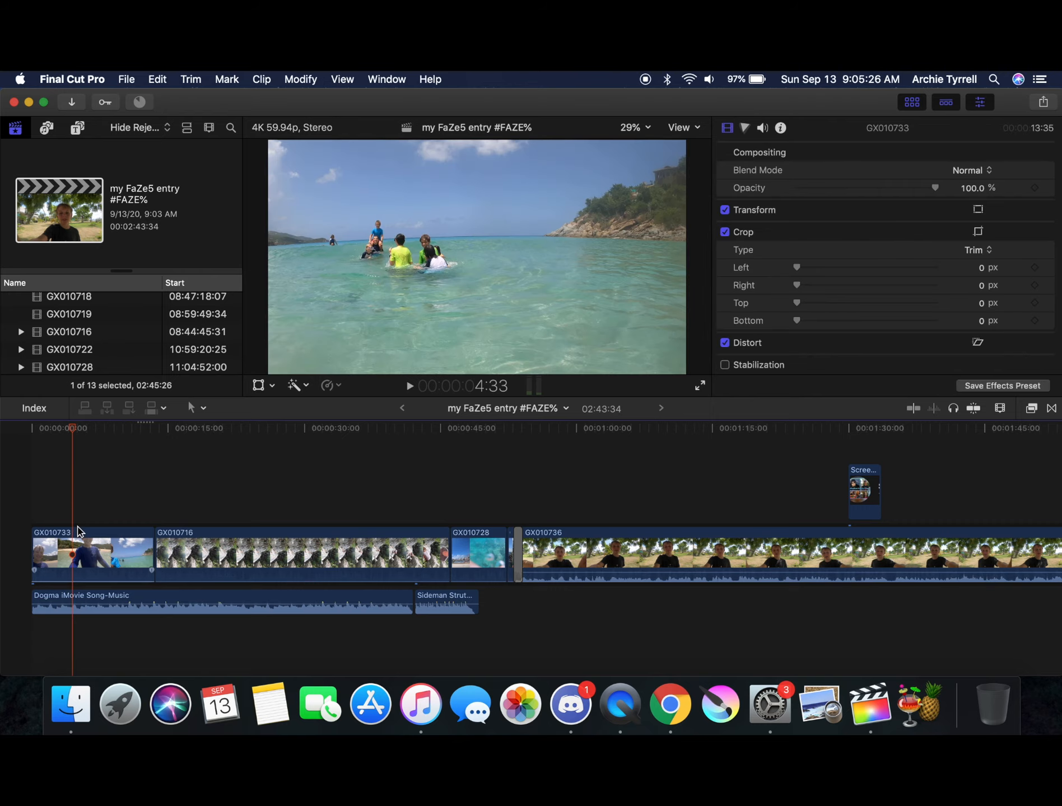
key("space")
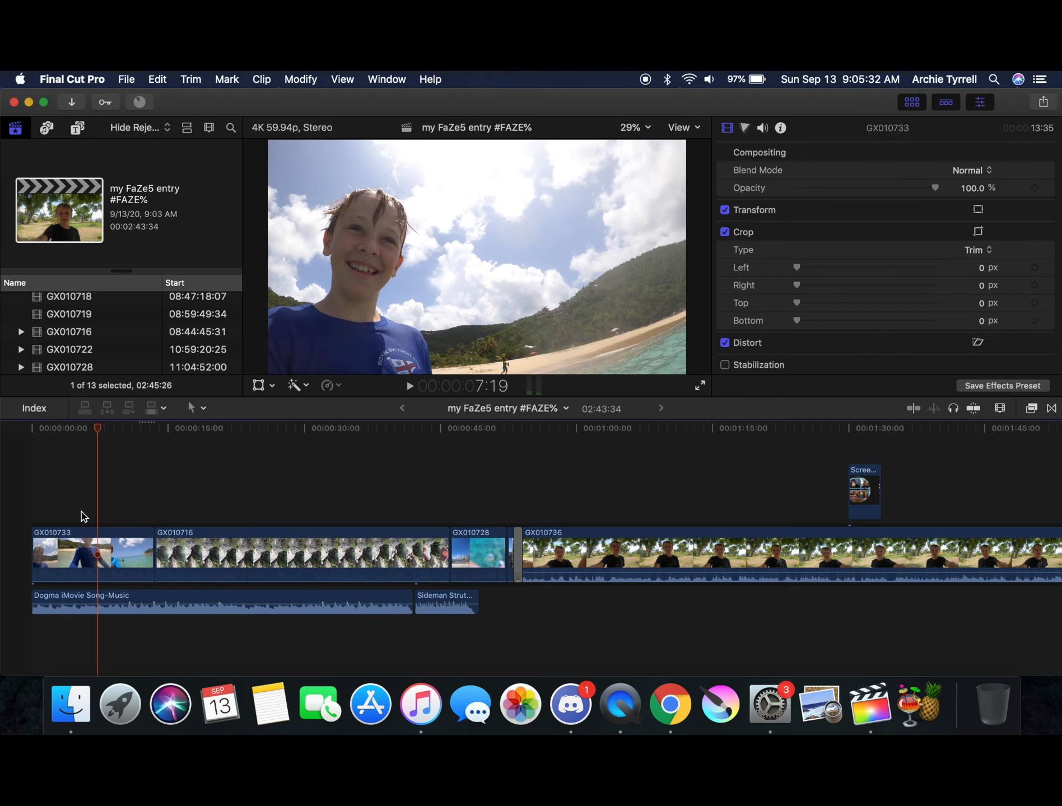
left_click(204, 408)
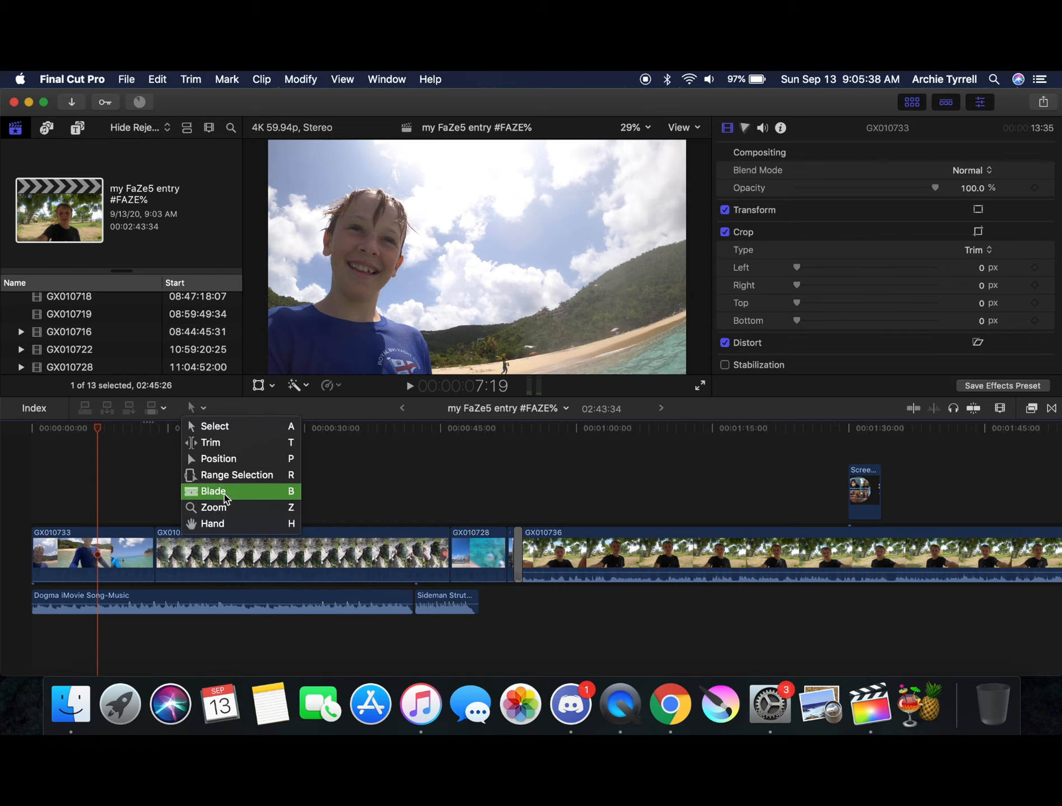
left_click(337, 495)
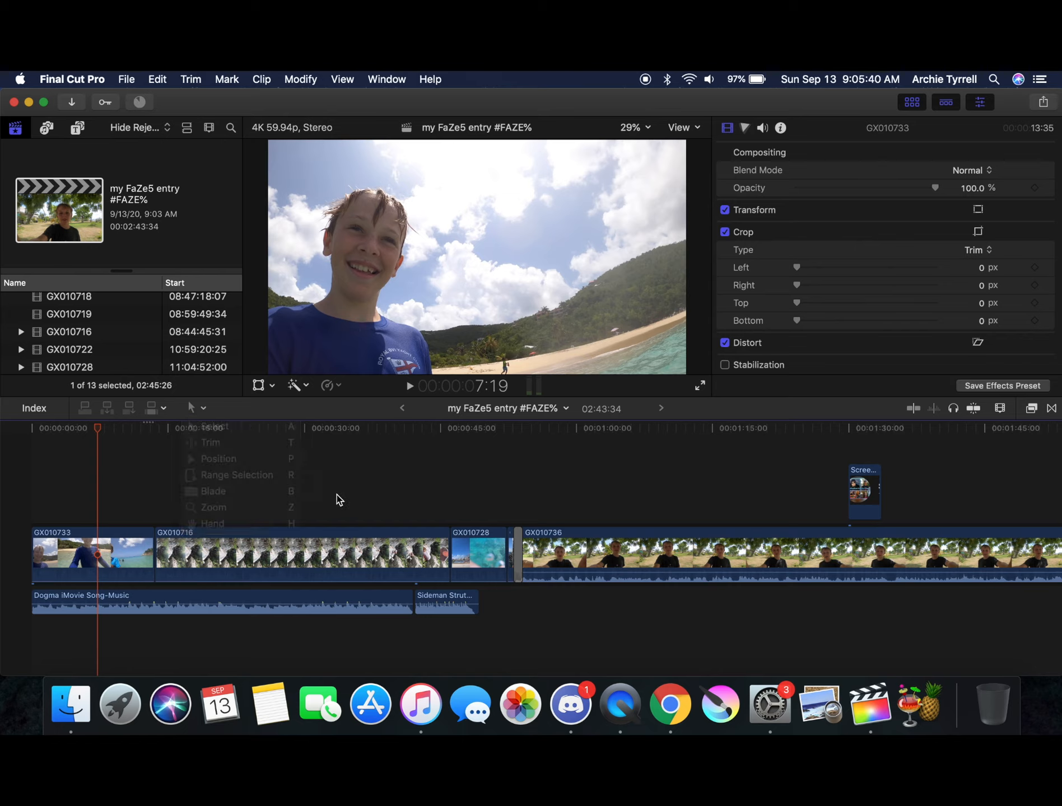
key("b")
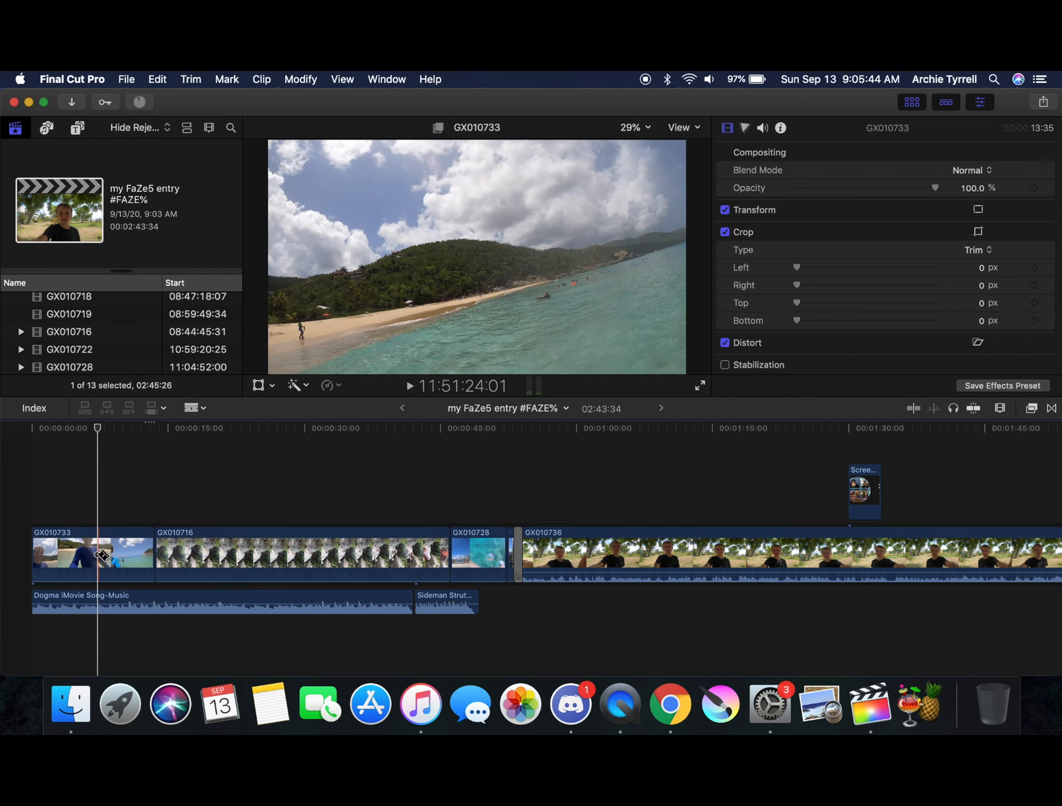
left_click(99, 555)
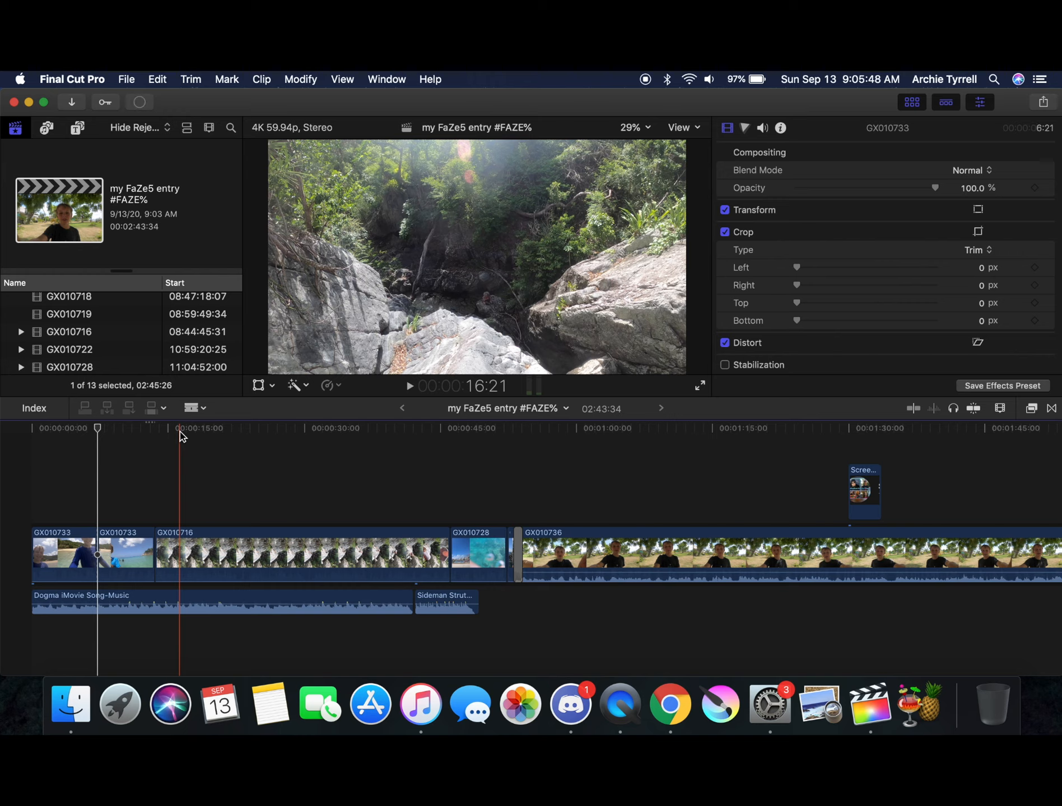
key("super+z")
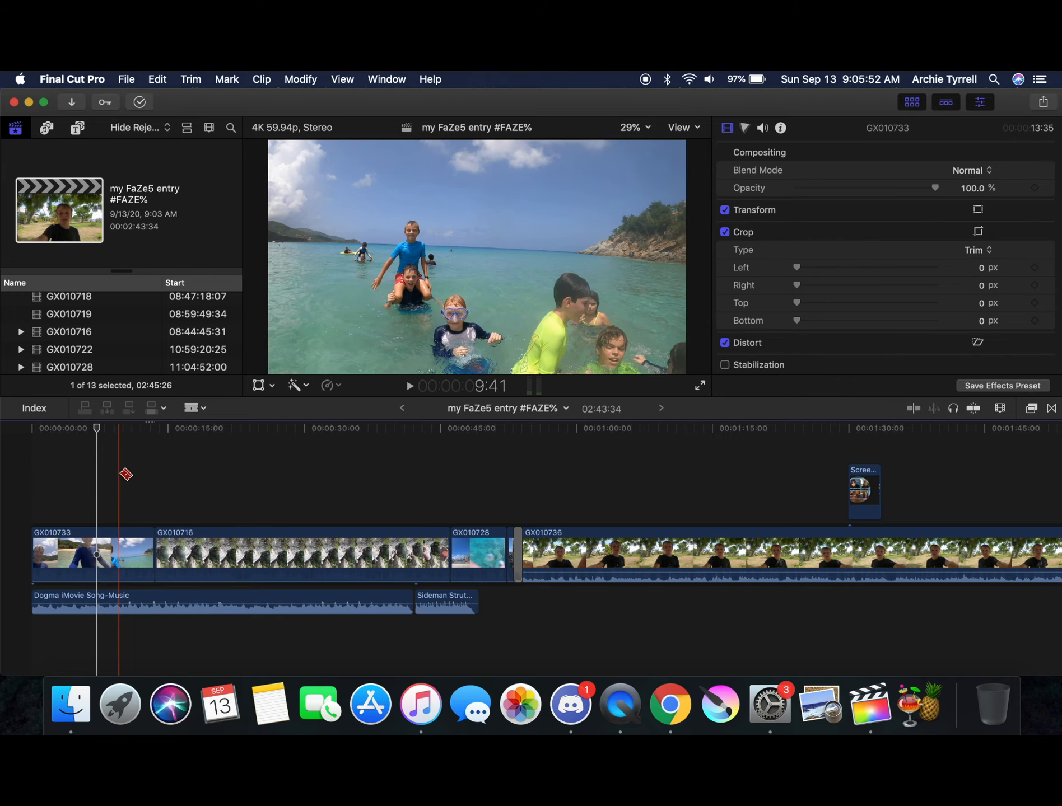
Split the GX010733 clip at 7:14 with the Select tool active, and try to copy its first part to 24:00
key("a")
left_click(99, 554)
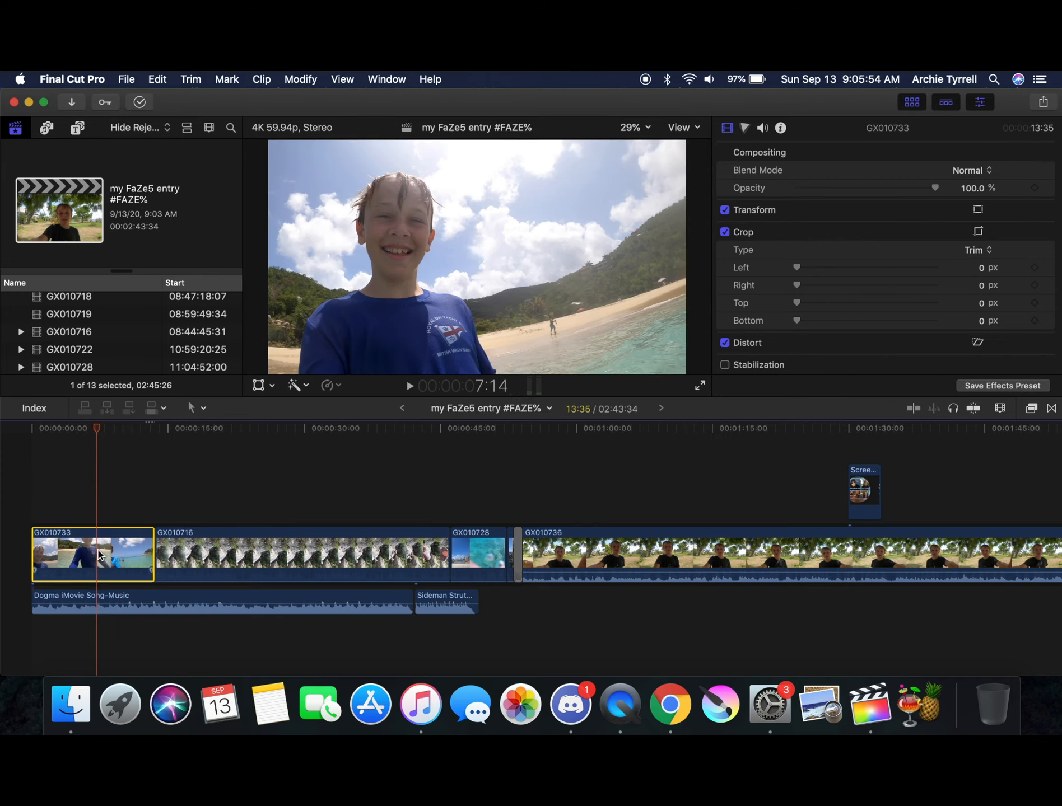
key("super+b")
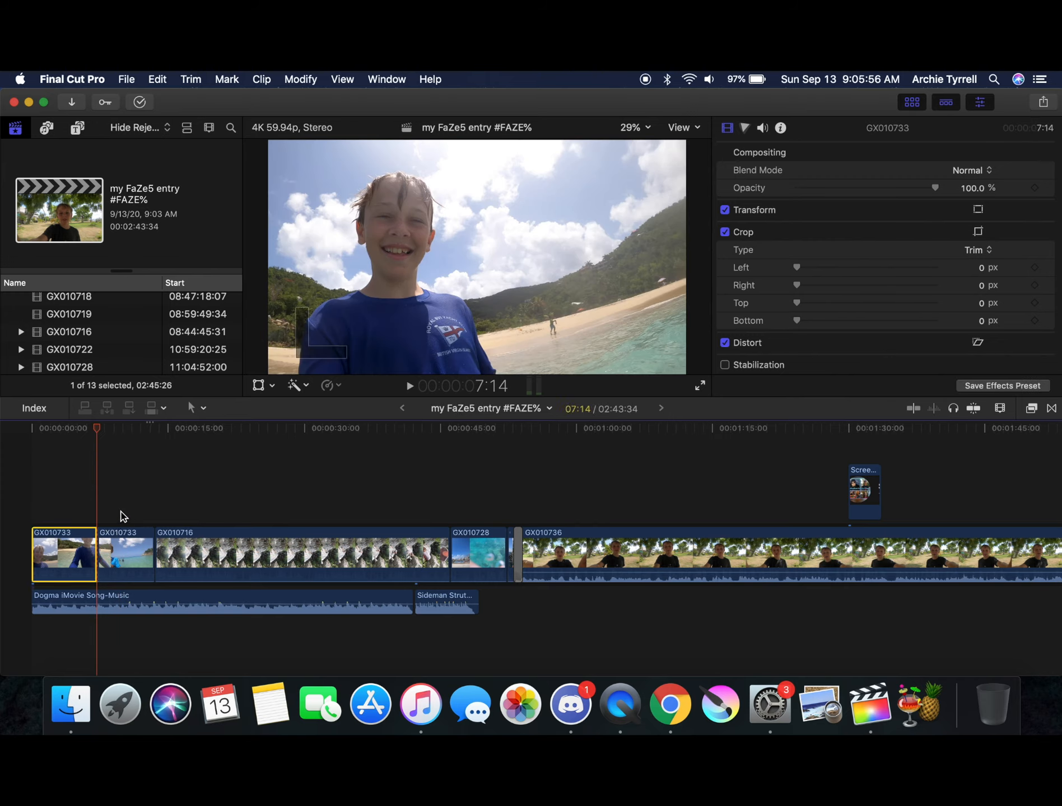
key("super+c")
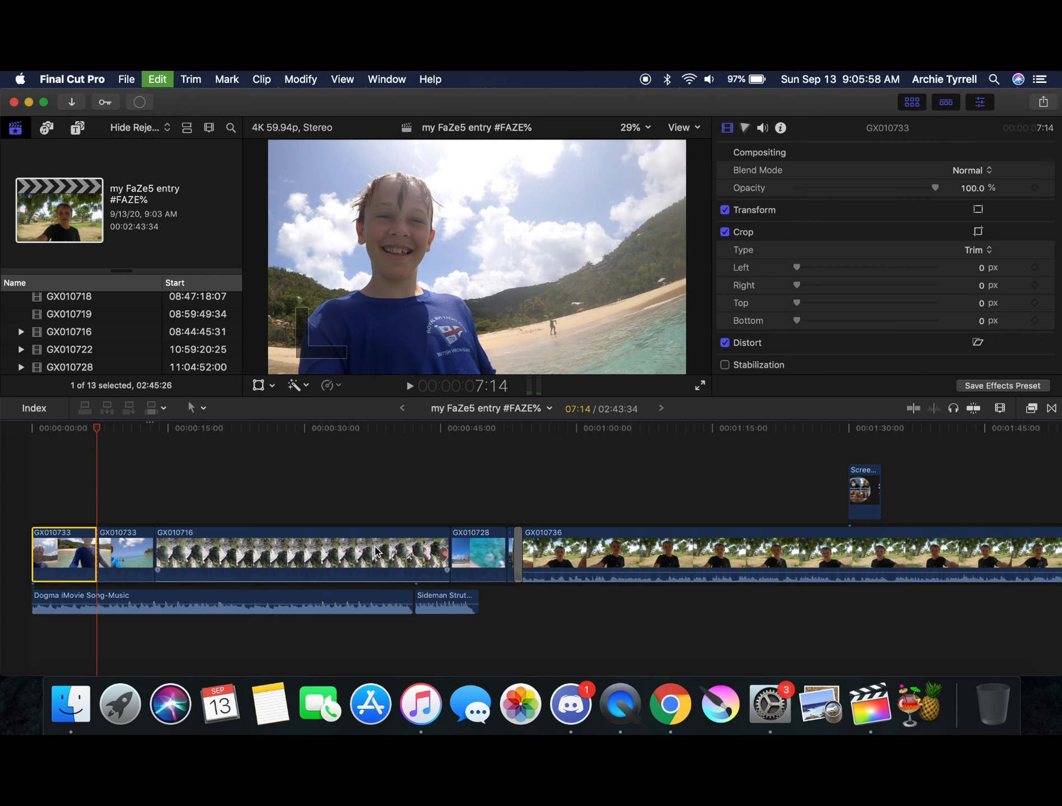
left_click(249, 504)
key("super+v")
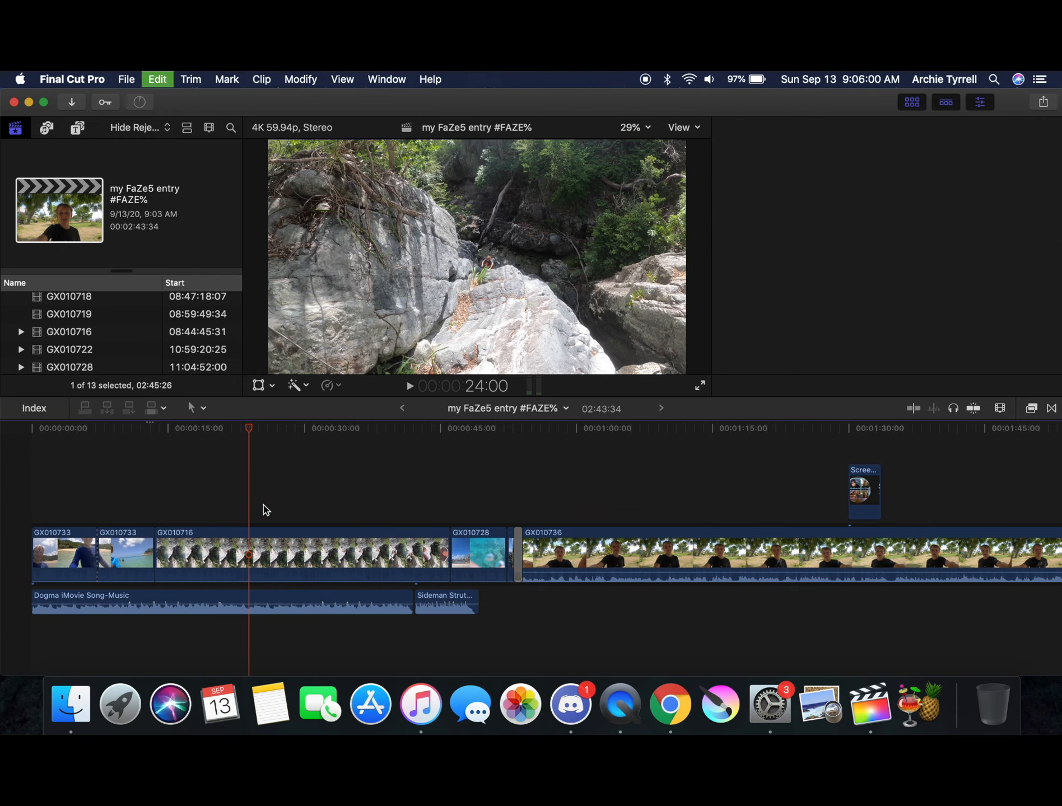
Disable the GX010716 clip on the timeline and undo the change
left_click(251, 546)
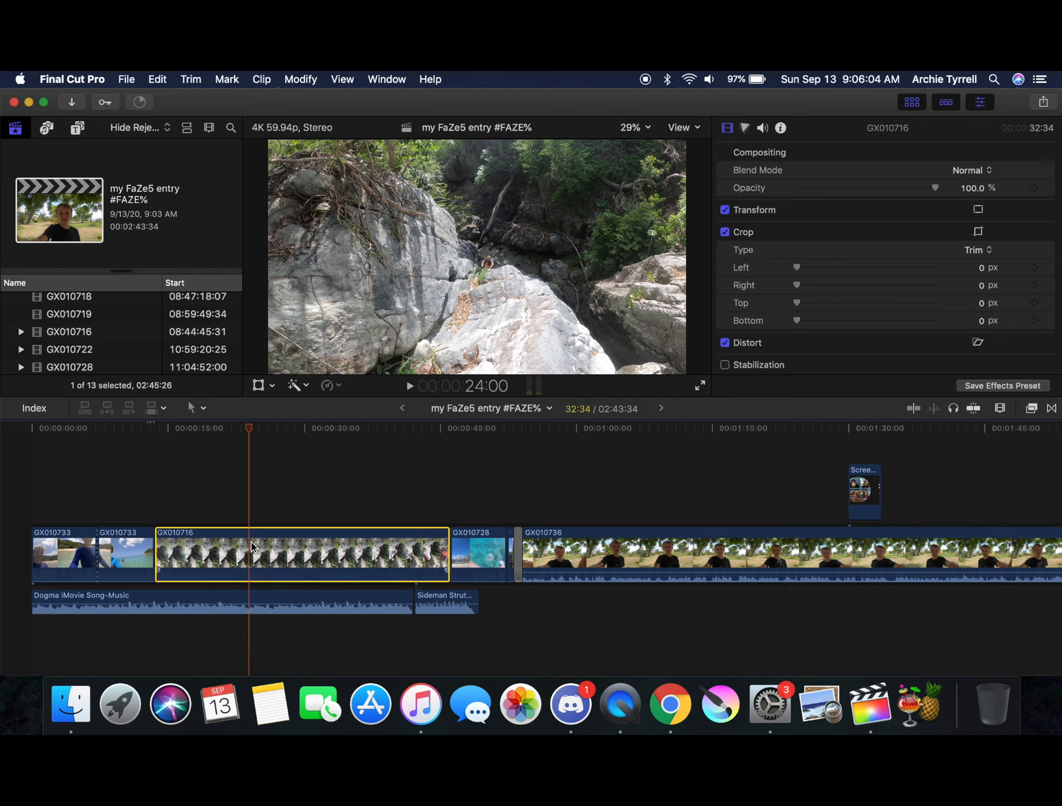
key("v")
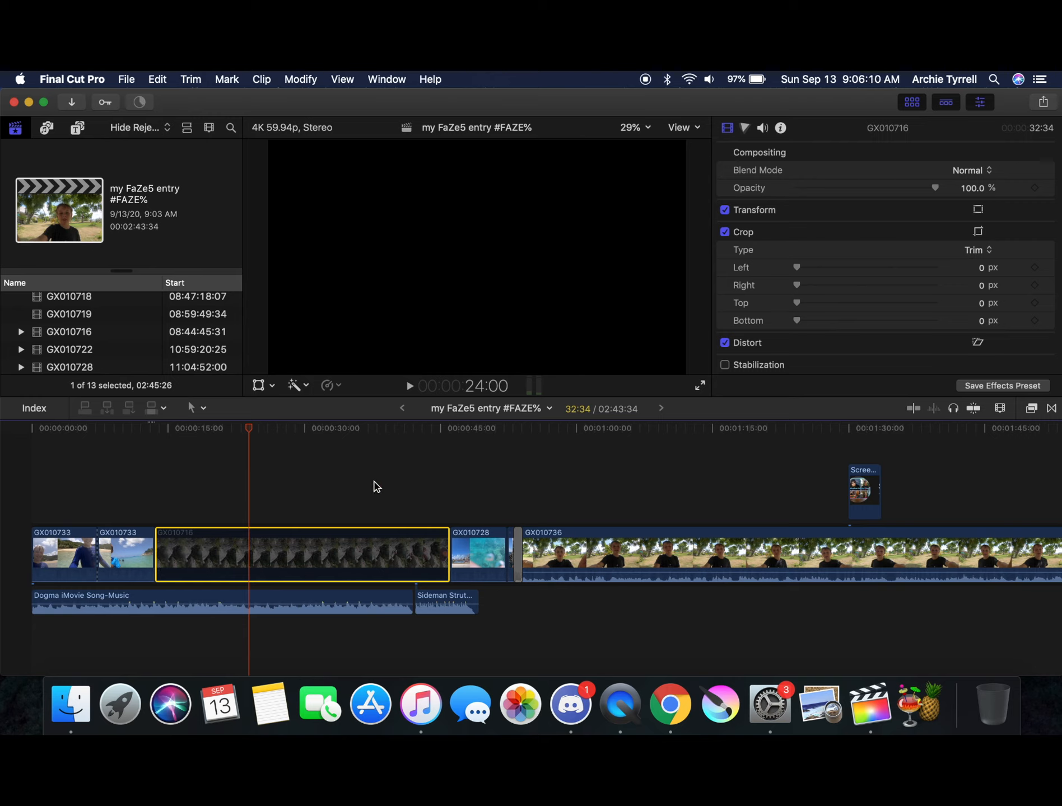
key("super+z")
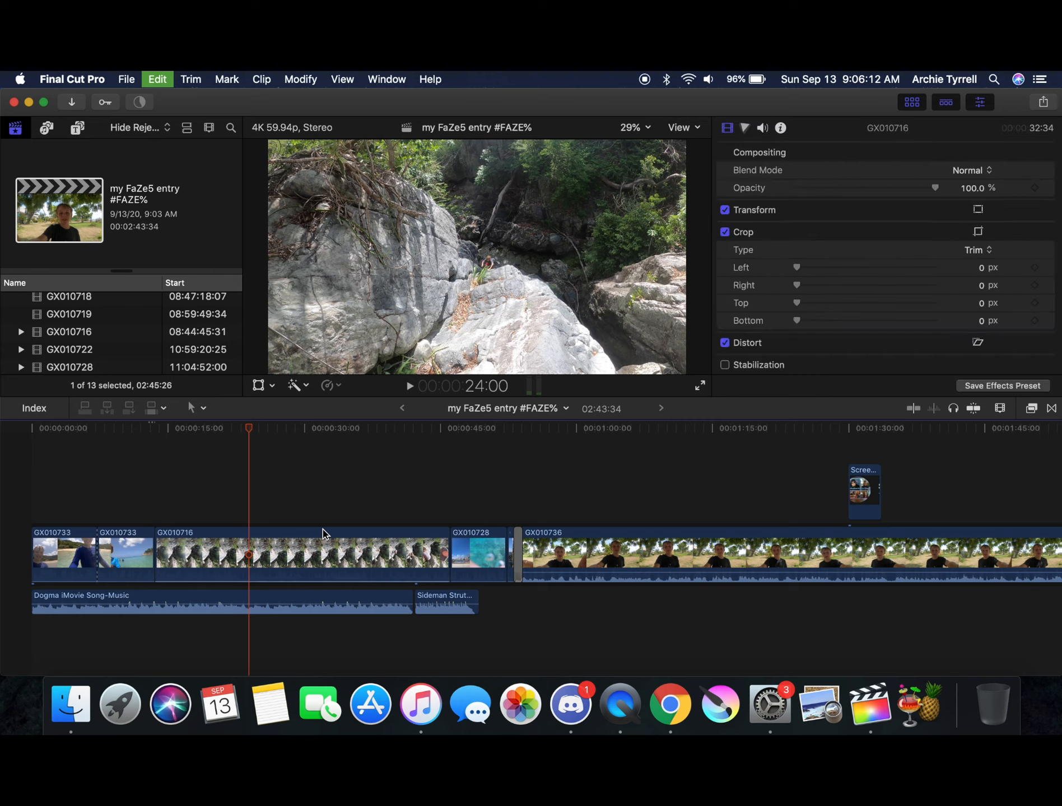
Undo the recent edits until the GX010733 clip is one unsplit piece again
key("super+b")
key("super+z")
key("super+z")
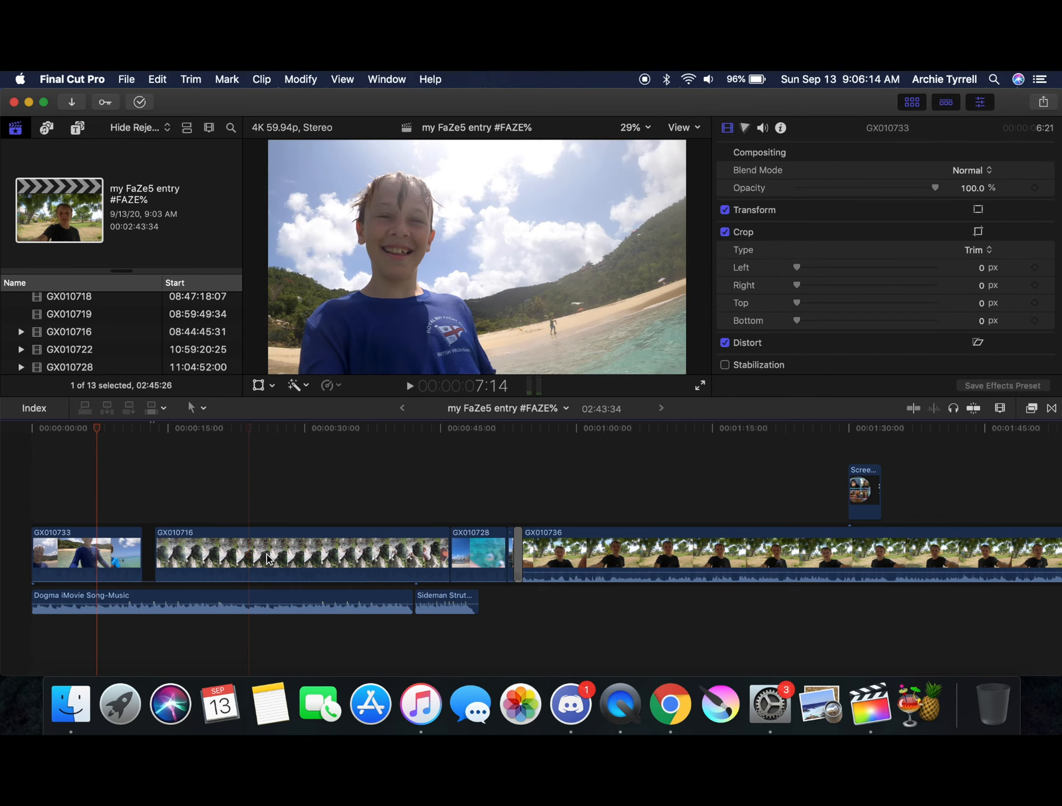
key("super+z")
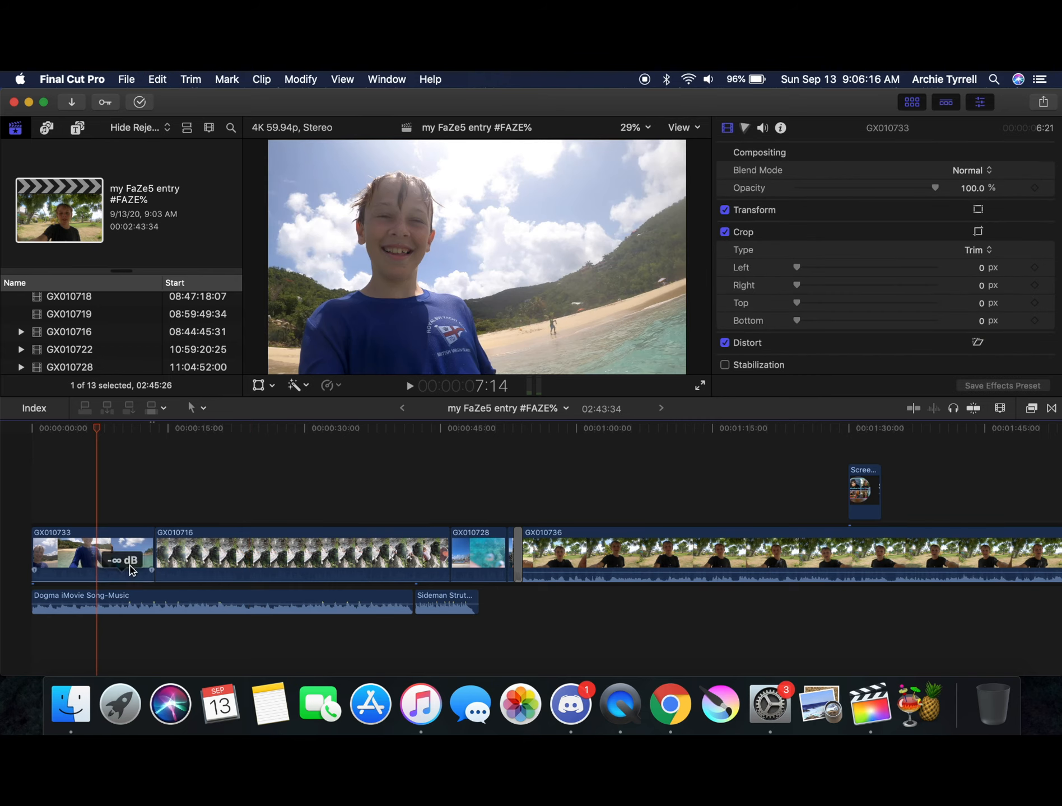
Split the GX010733 clip at 1:27 and 4:23, and select the piece between the two cuts
left_click(120, 519)
left_click(96, 523)
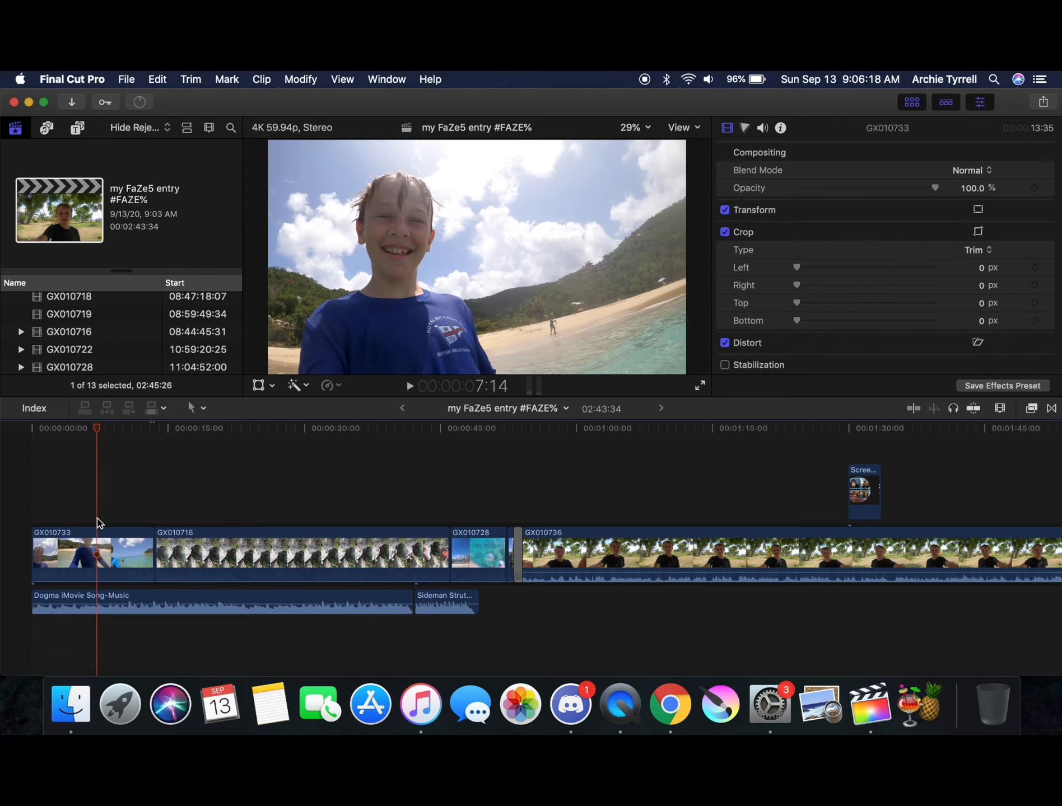
left_click(45, 521)
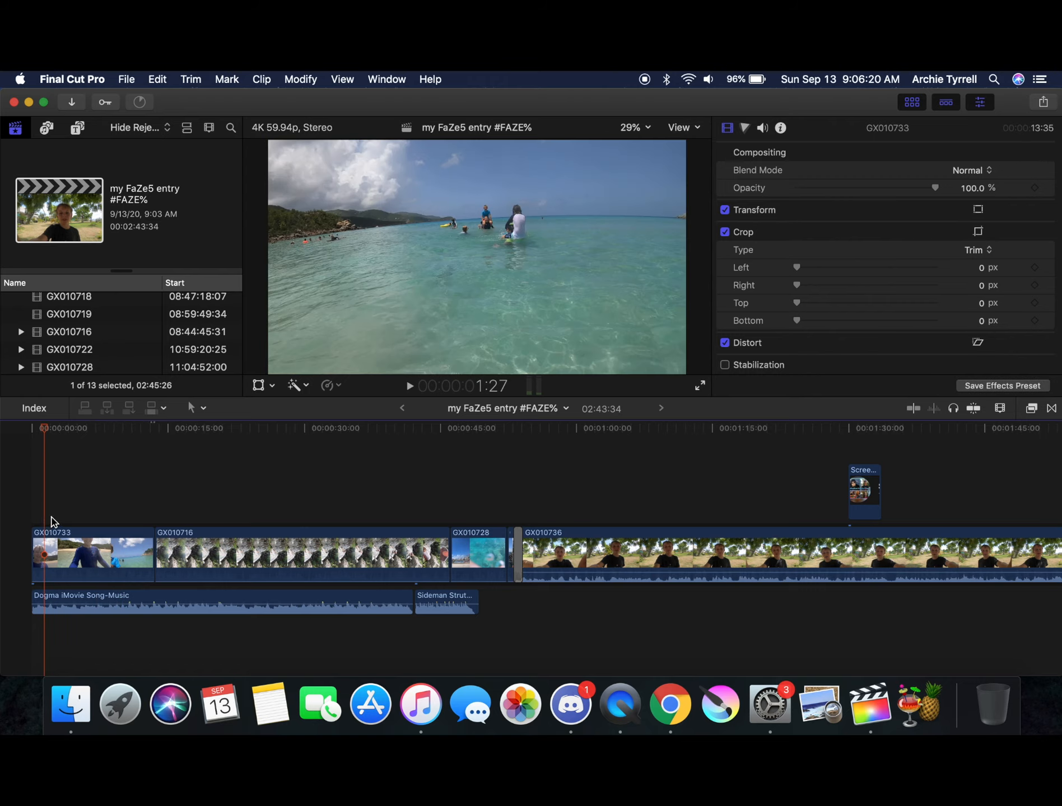
key("super+b")
left_click(71, 520)
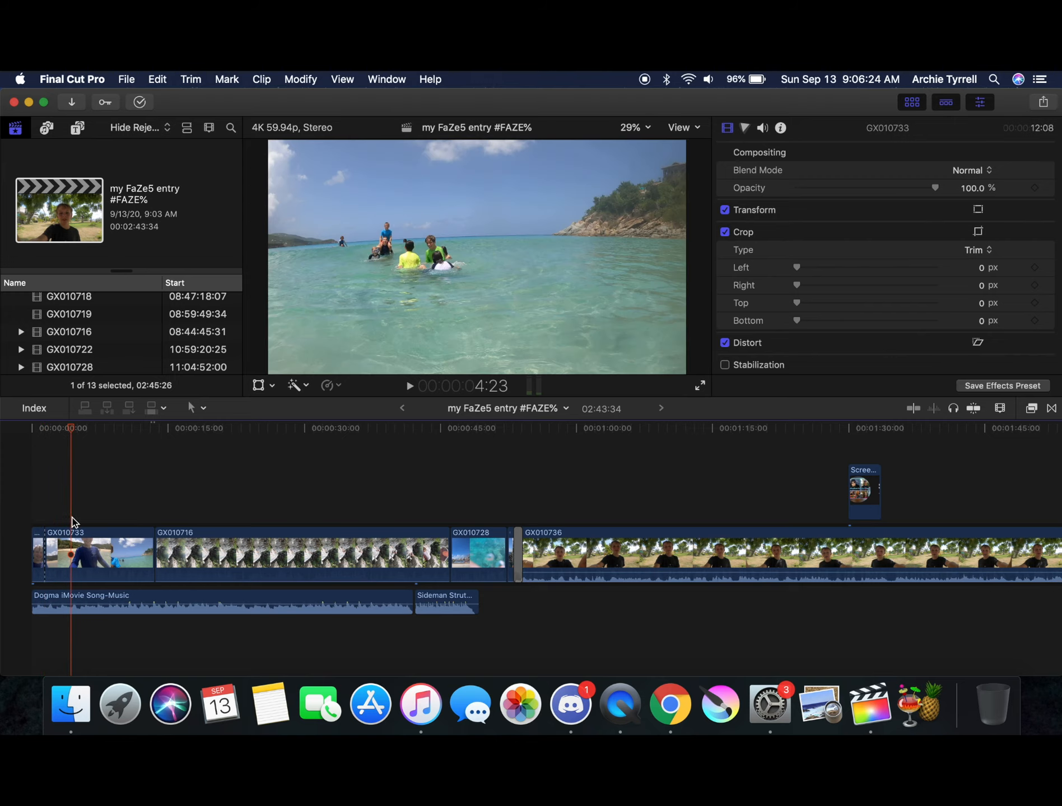
key("super+b")
left_click(55, 534)
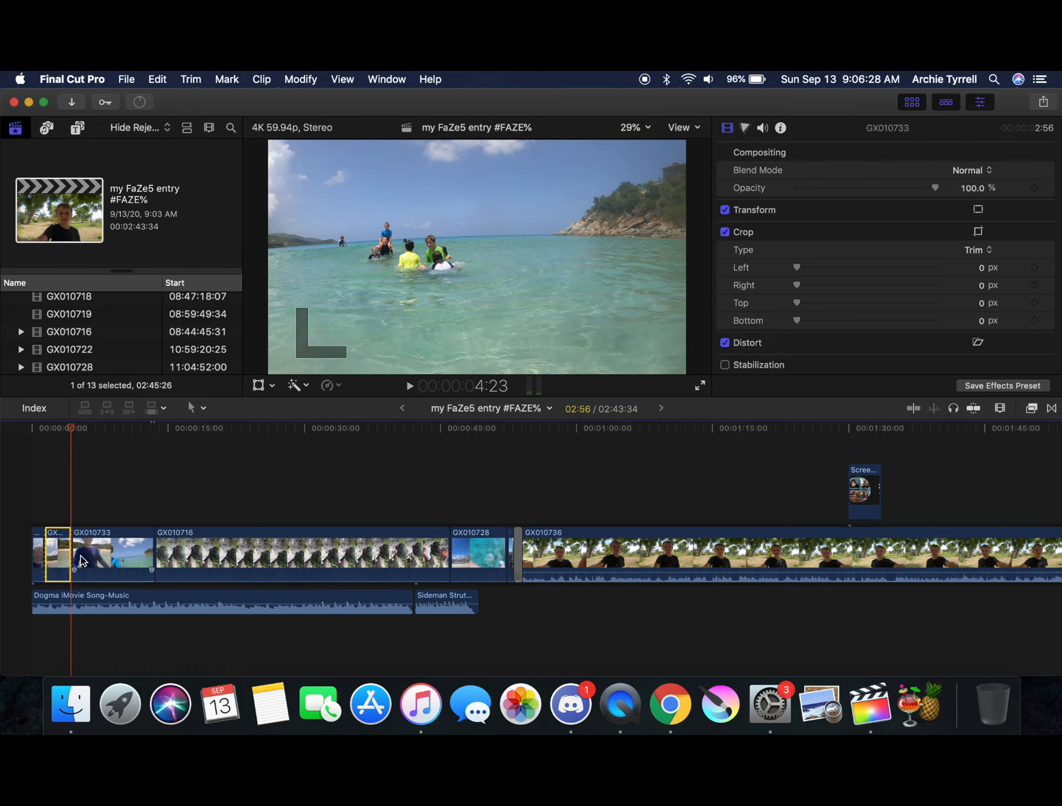
Delete the selected middle piece of the GX010733 clip with the Select tool active, and undo back to the unsplit clip
key("b")
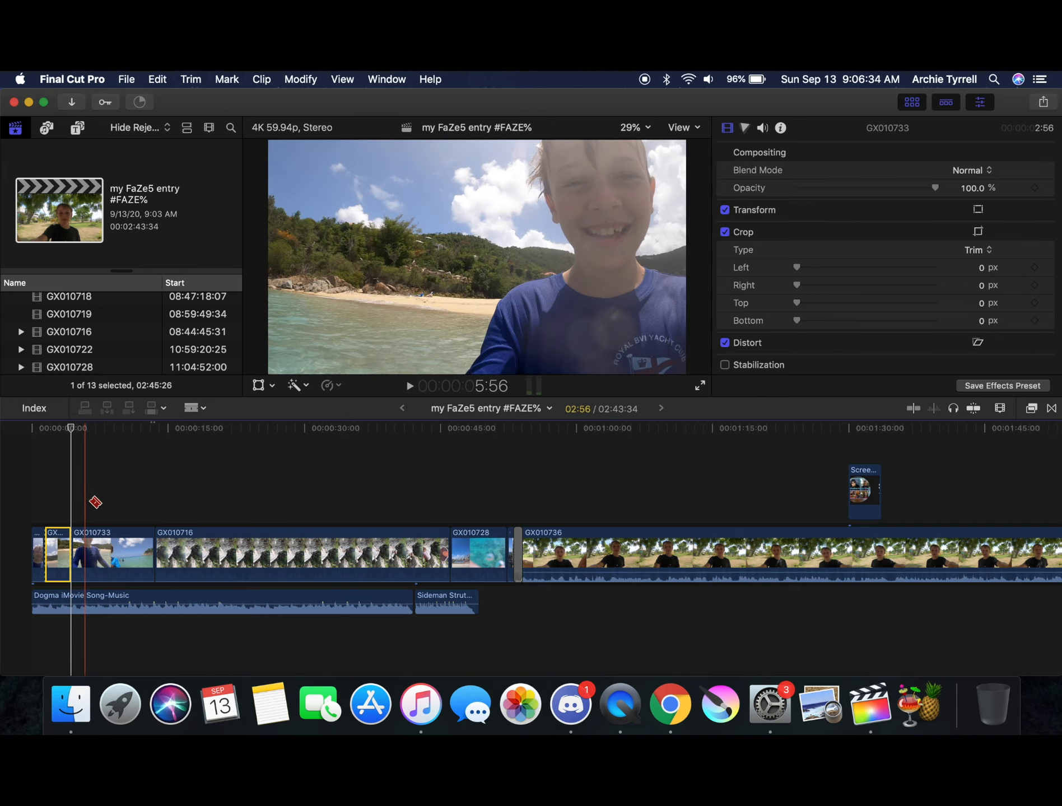
left_click(195, 408)
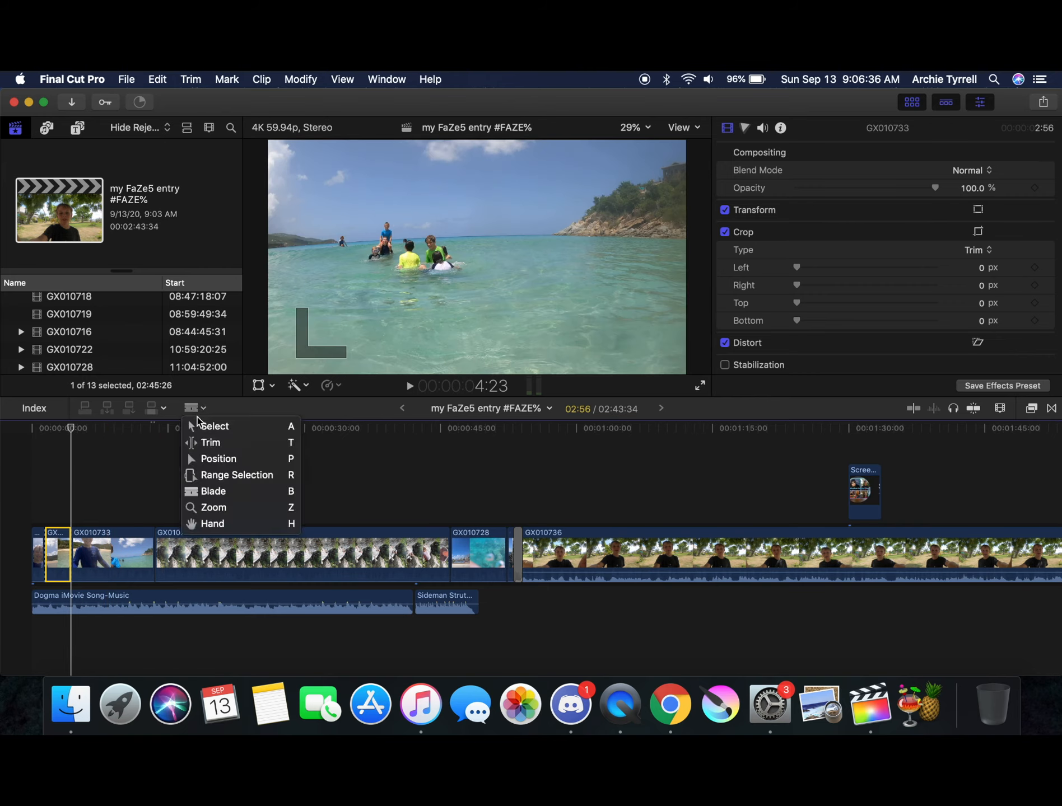
left_click(237, 435)
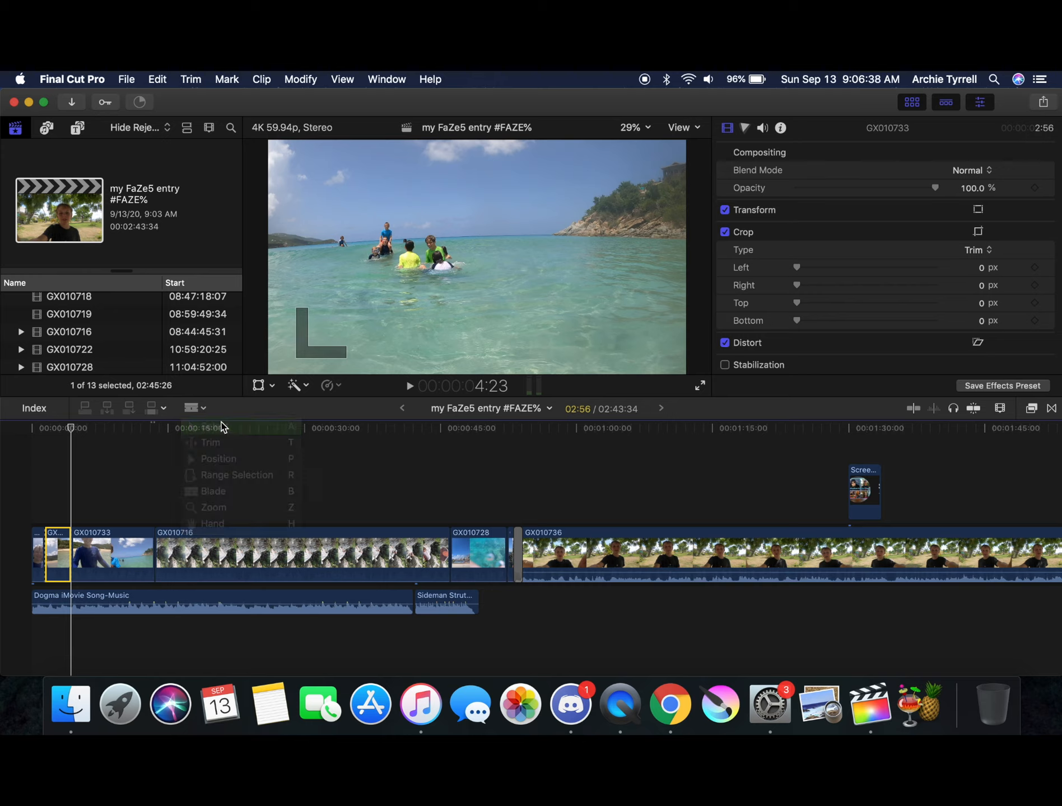
left_click(194, 408)
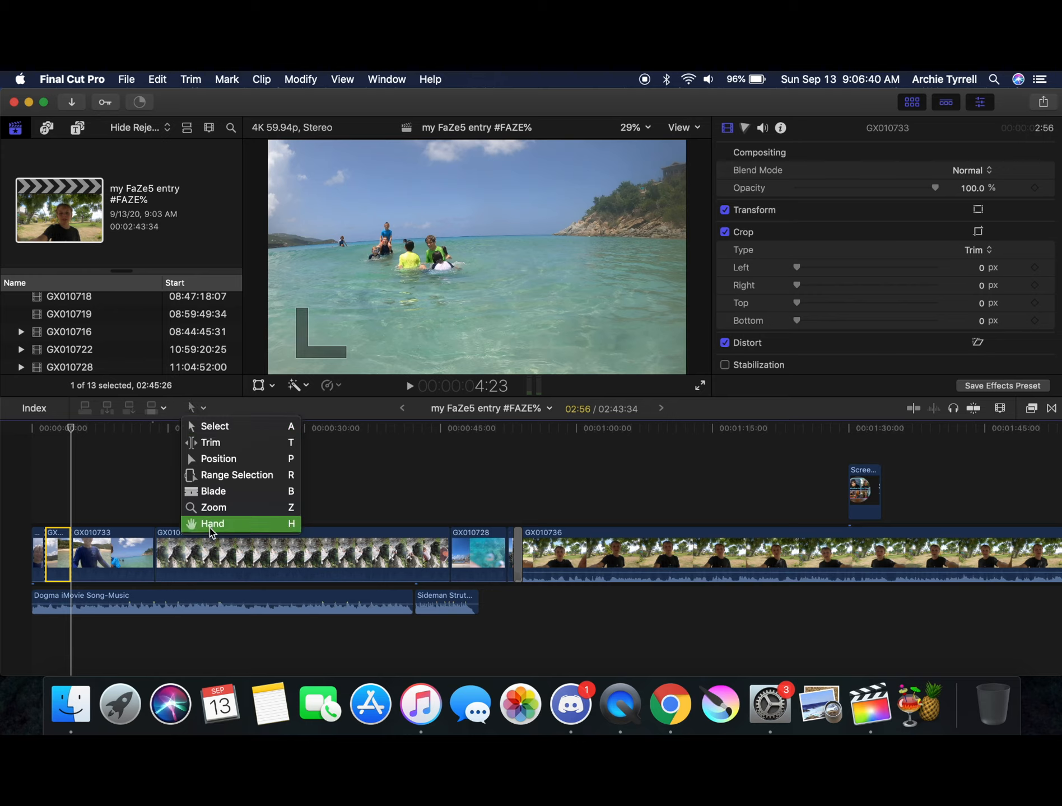
left_click(204, 409)
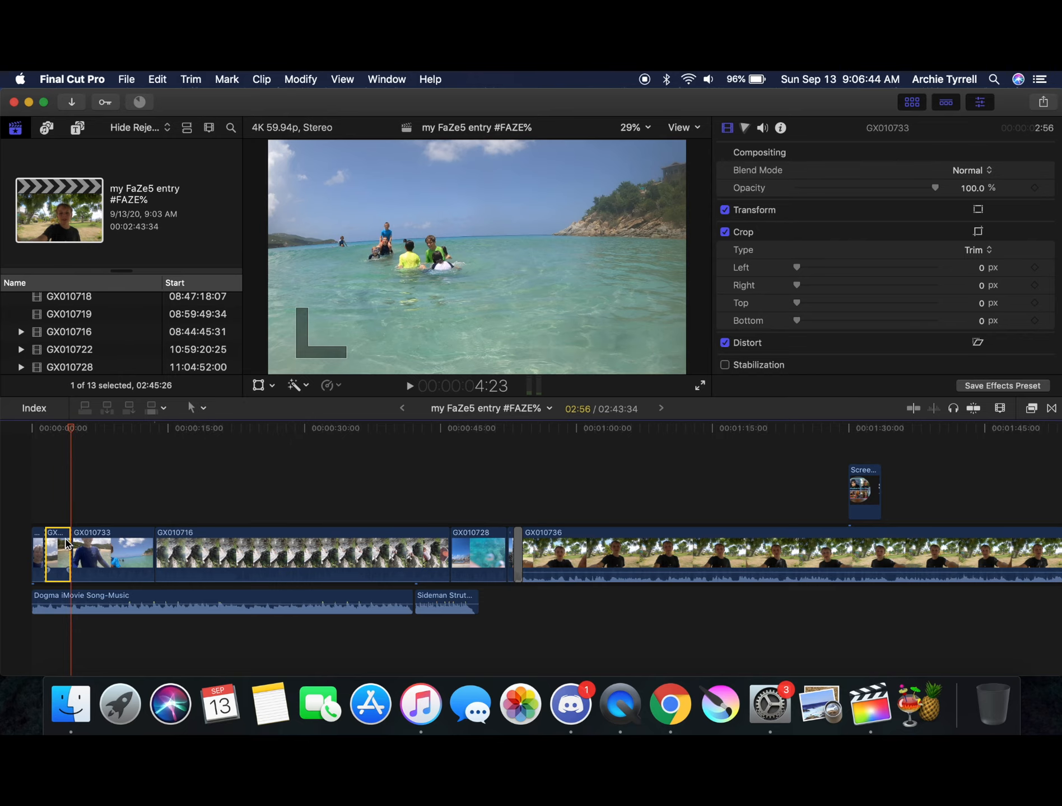
key("BackSpace")
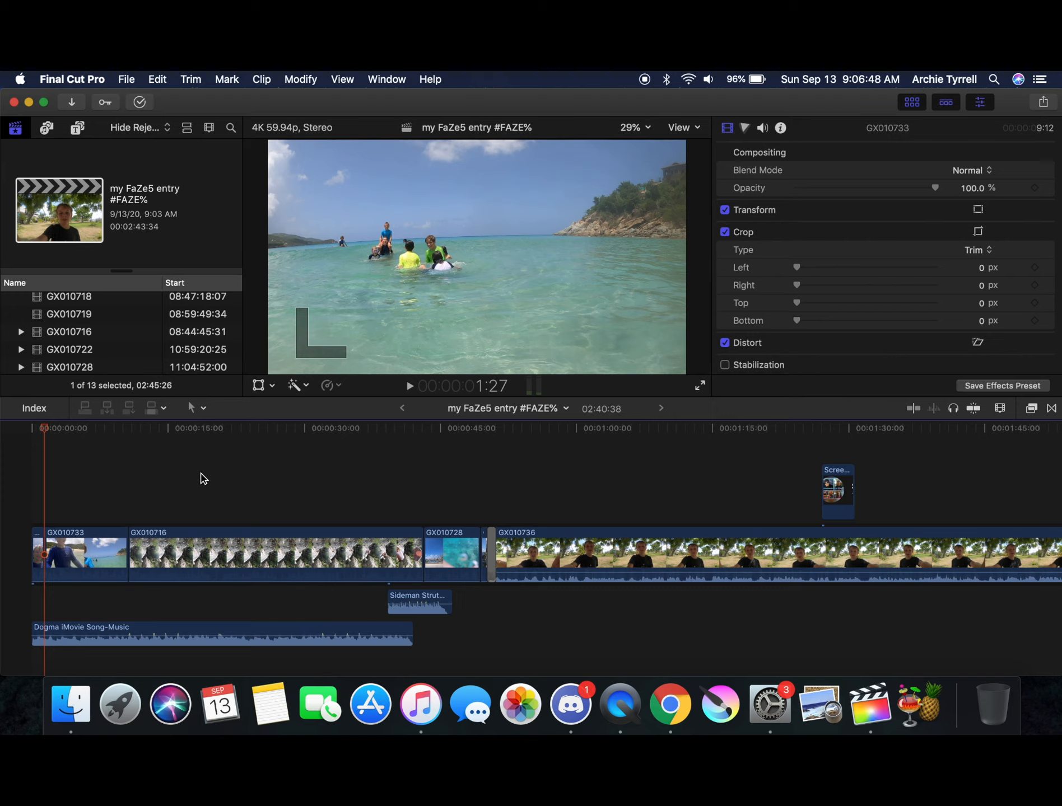
key("super+z")
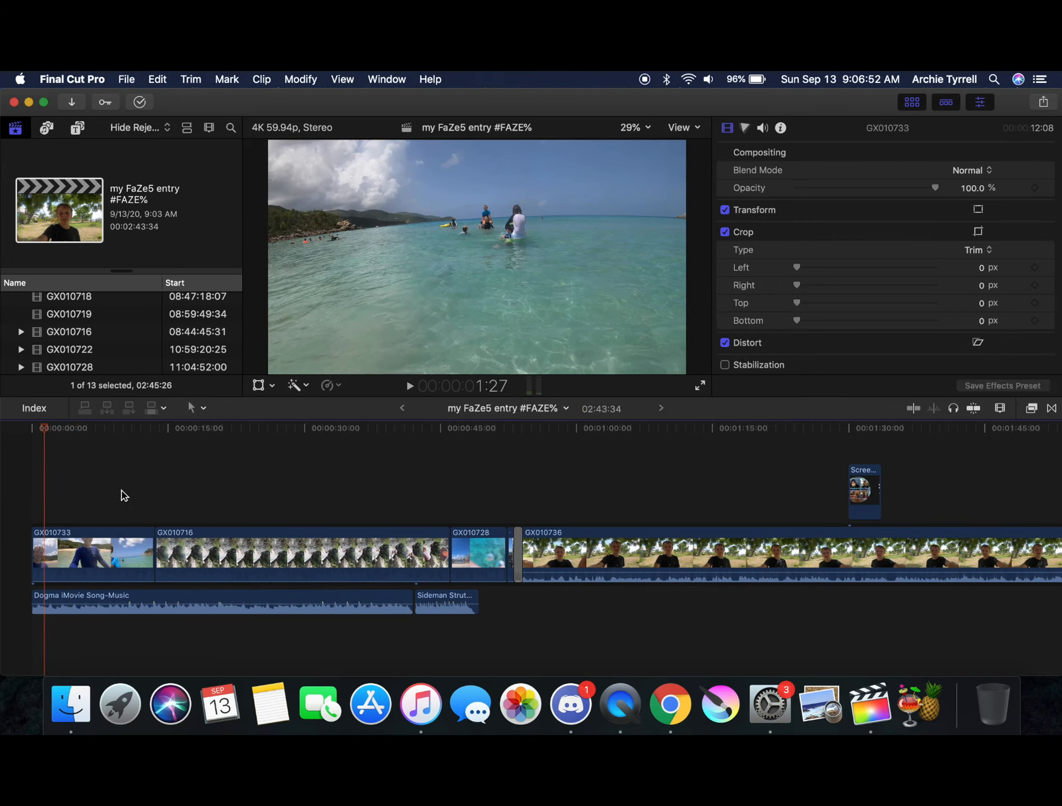
Select the GX010716, GX010728 and GX010736 clips in turn with the Select tool, and switch to the Blade tool
left_click(214, 502)
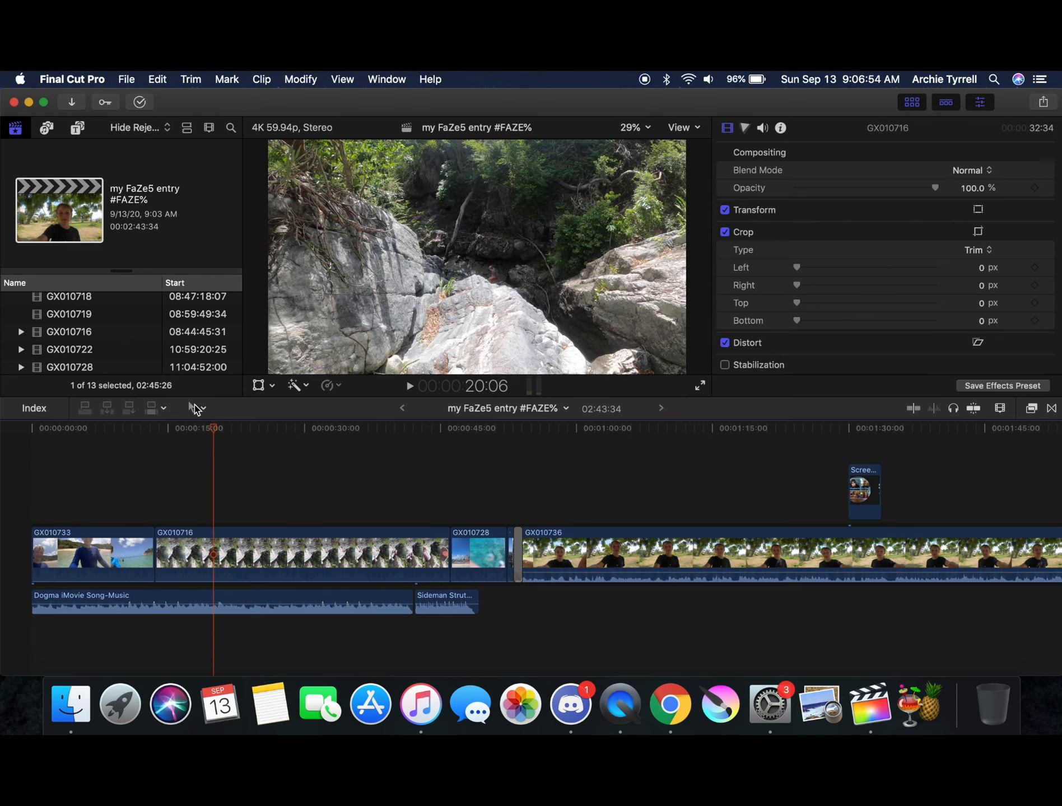
left_click(191, 410)
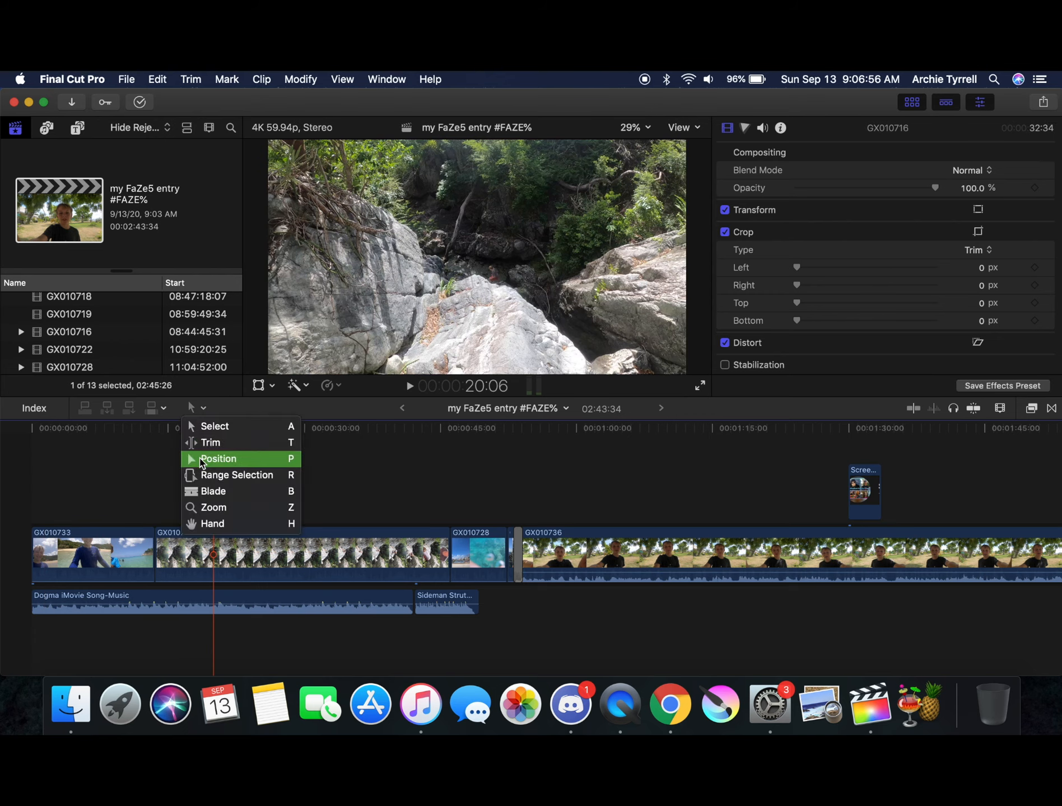
left_click(213, 427)
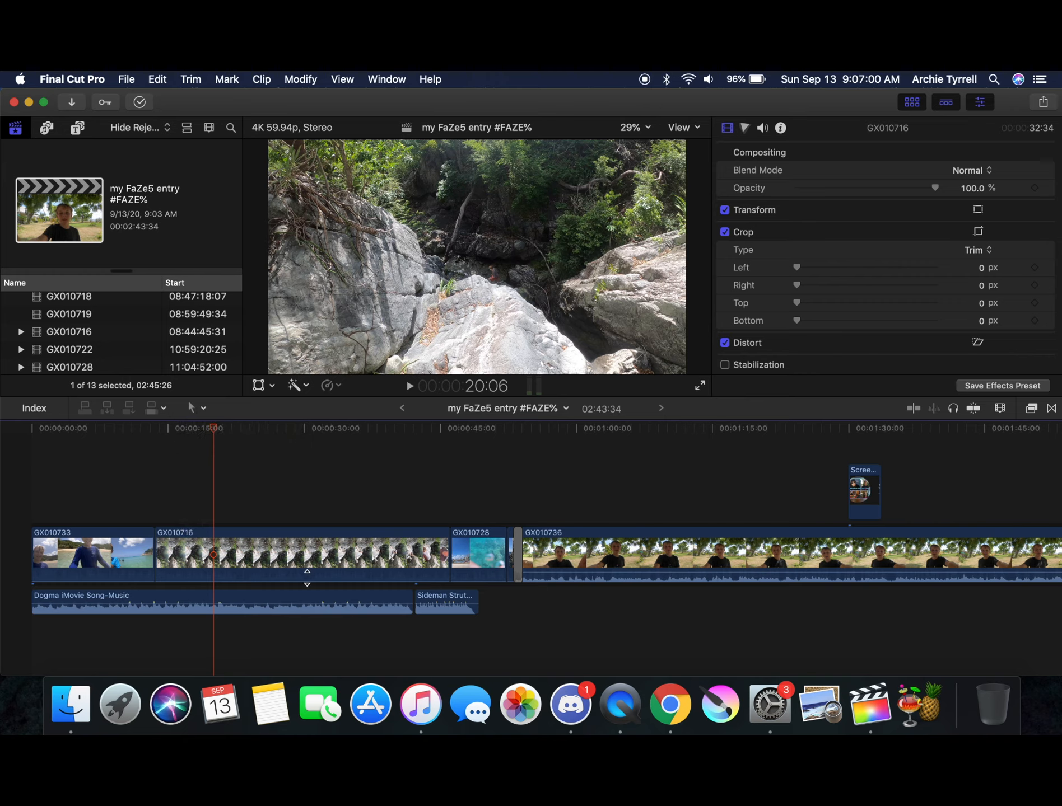
left_click(302, 559)
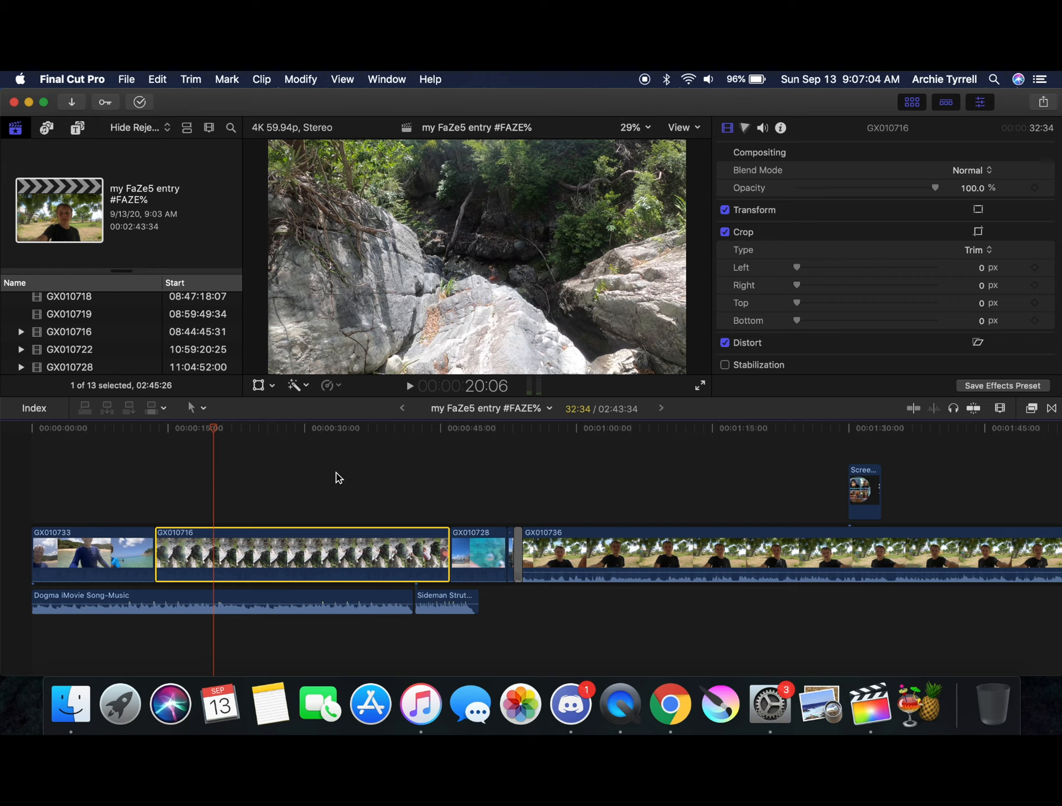
left_click(479, 560)
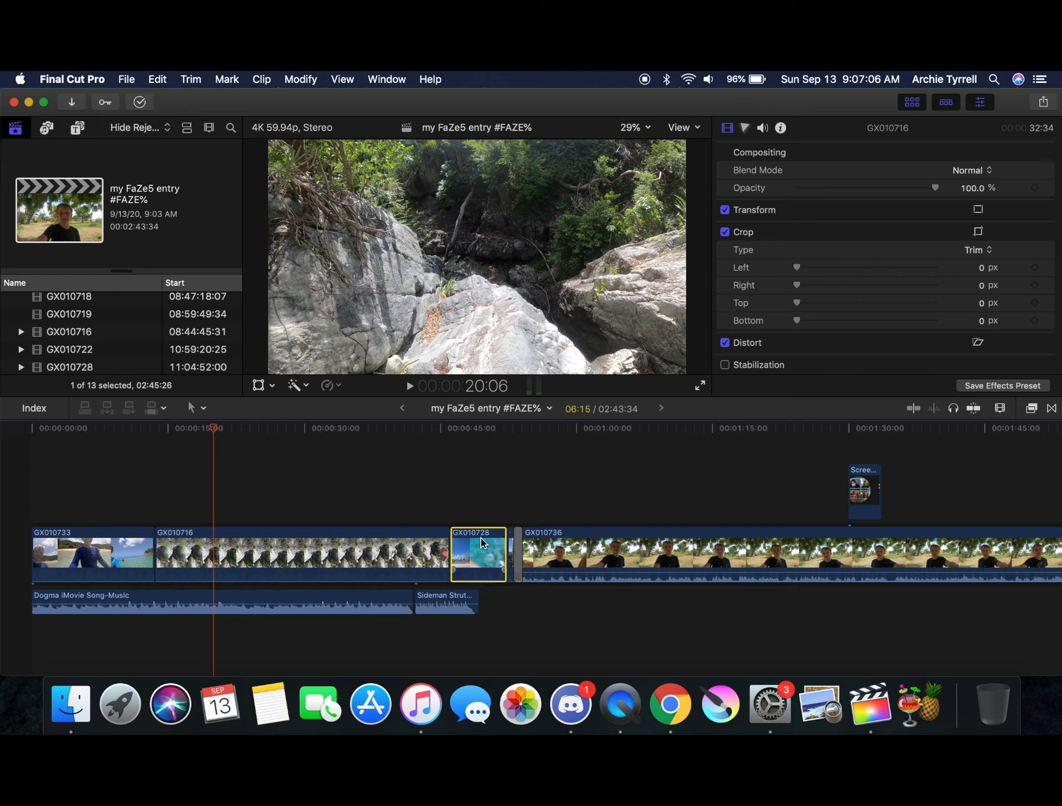
left_click(685, 535)
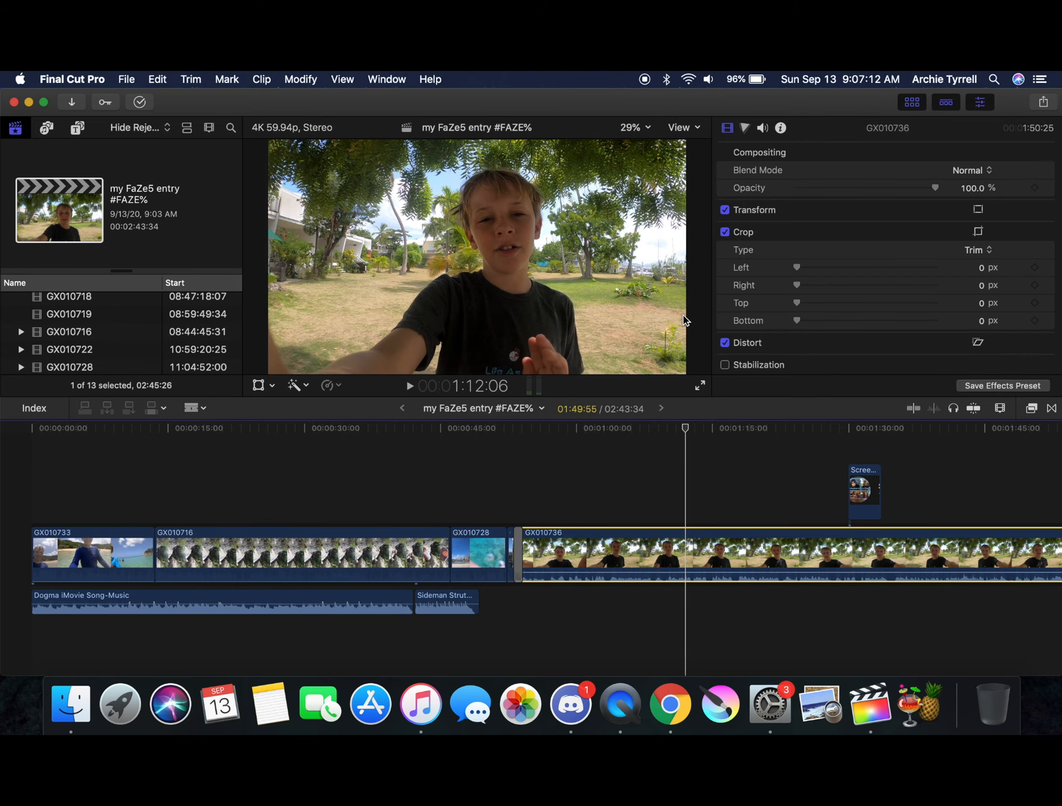
key("b")
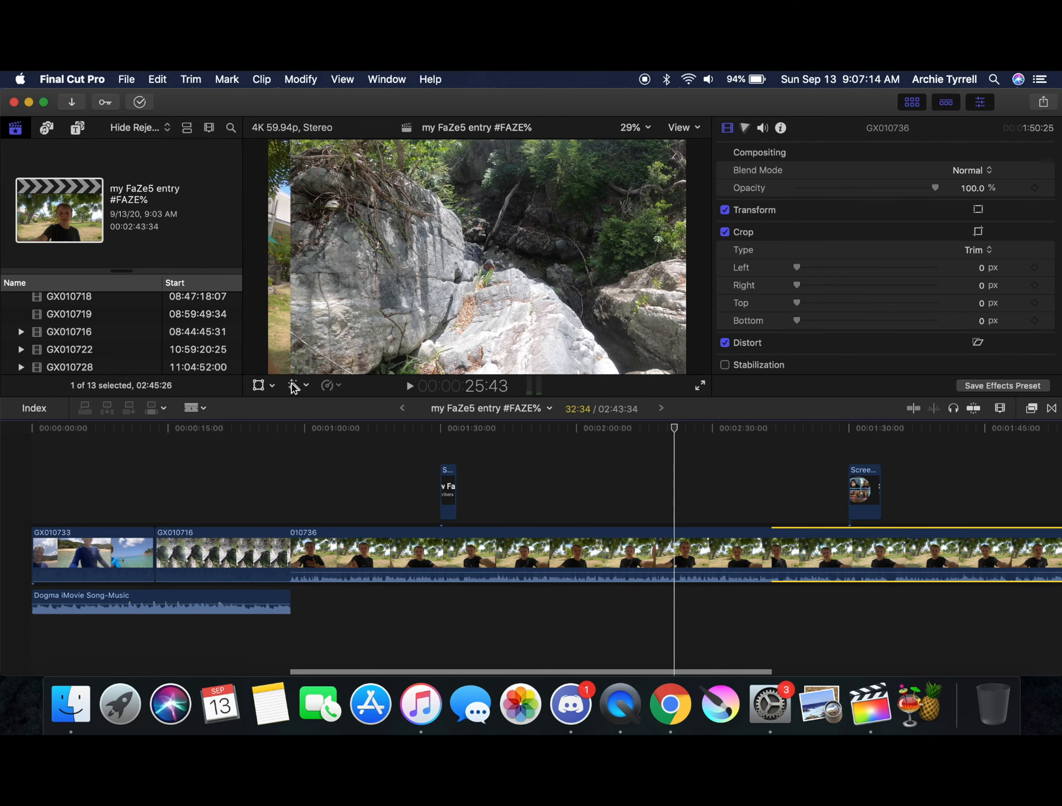
Turn on the Transform controls in the viewer for the GX010716 clip
left_click(272, 386)
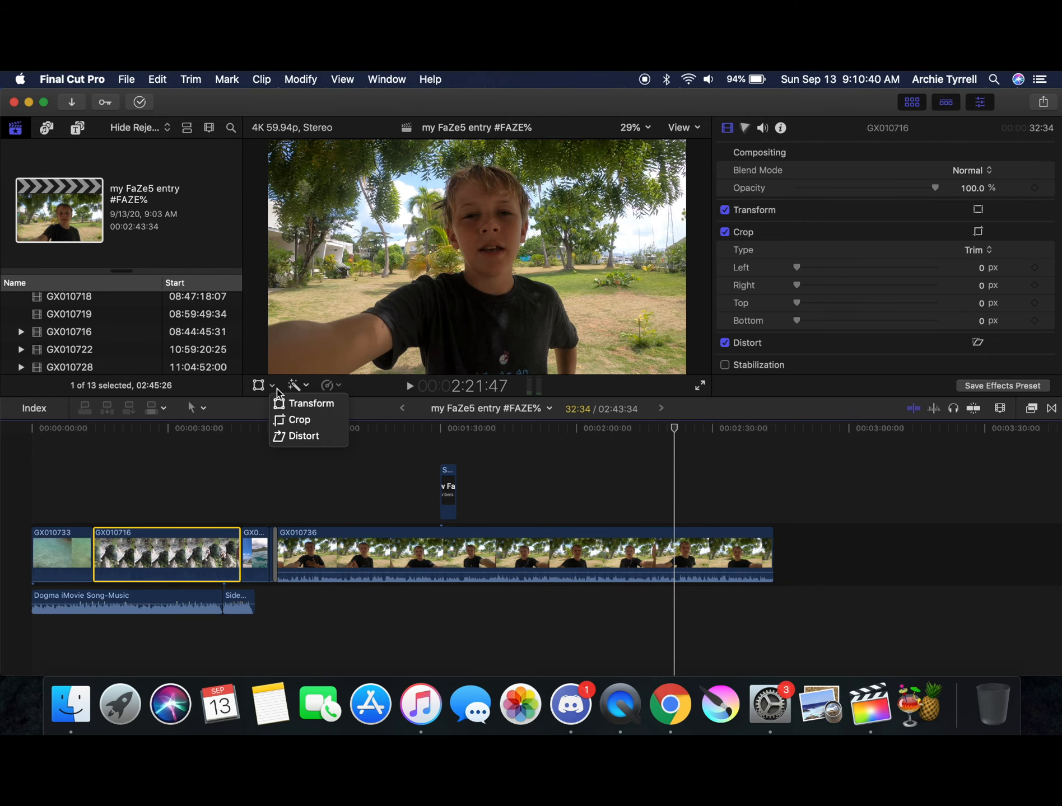
left_click(283, 404)
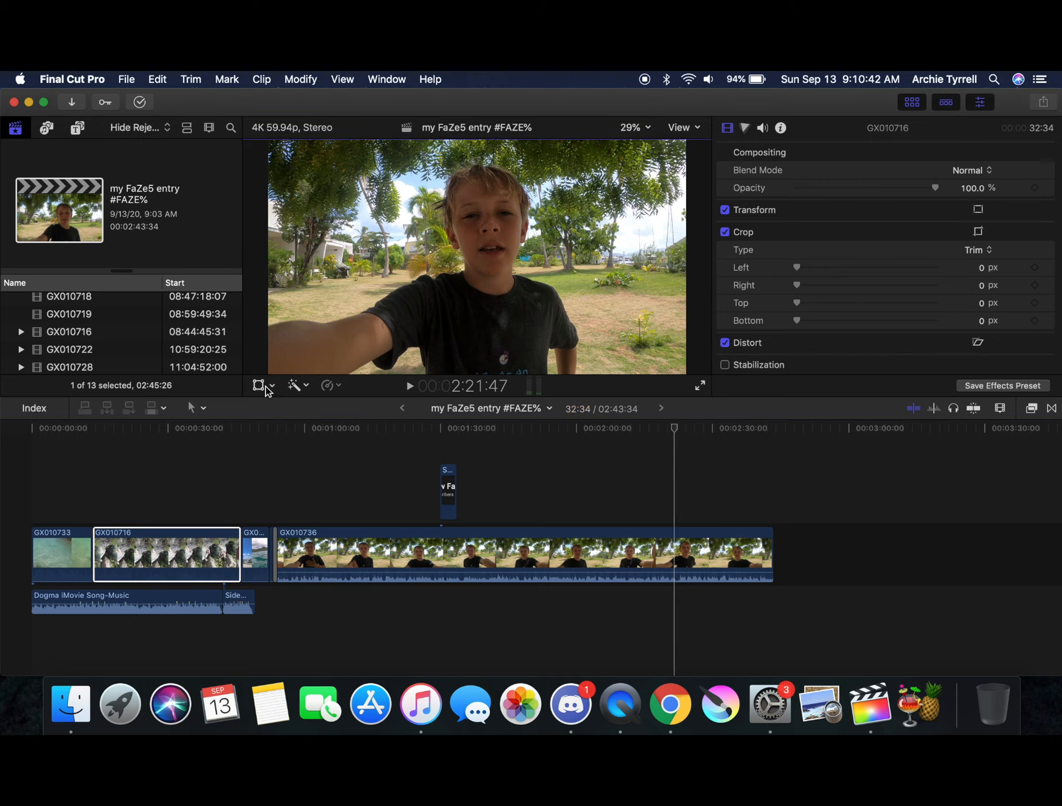
left_click(271, 386)
left_click(271, 386)
left_click(272, 386)
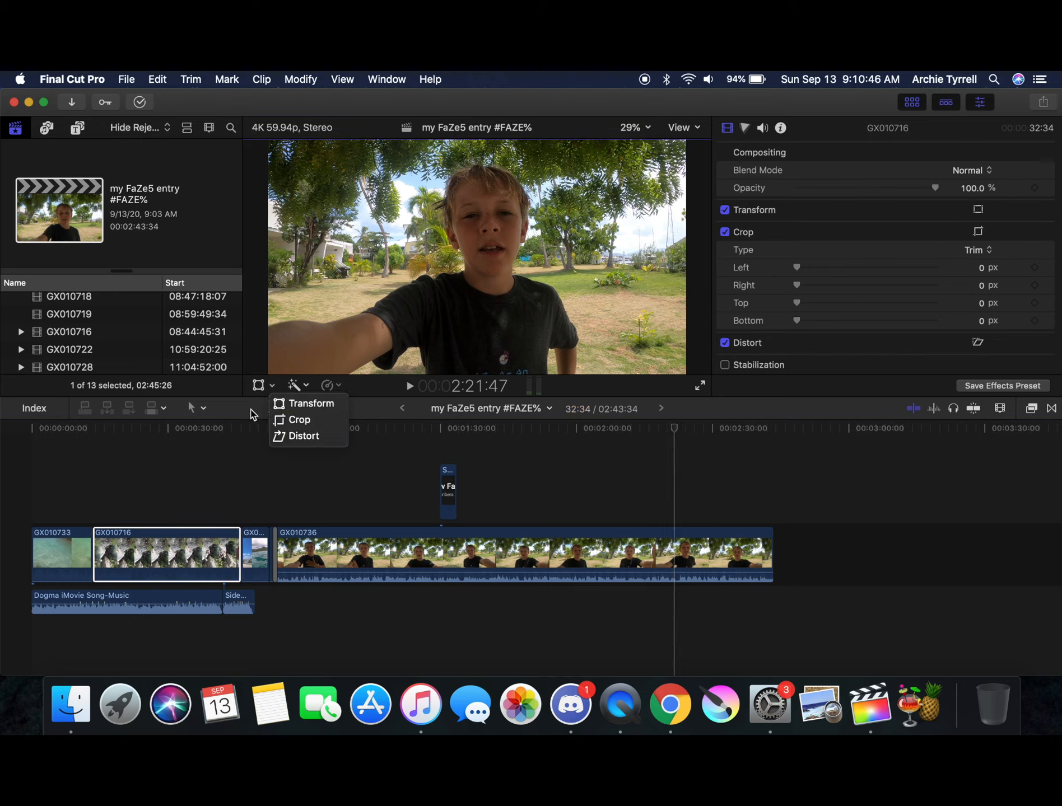
left_click(266, 385)
left_click(256, 386)
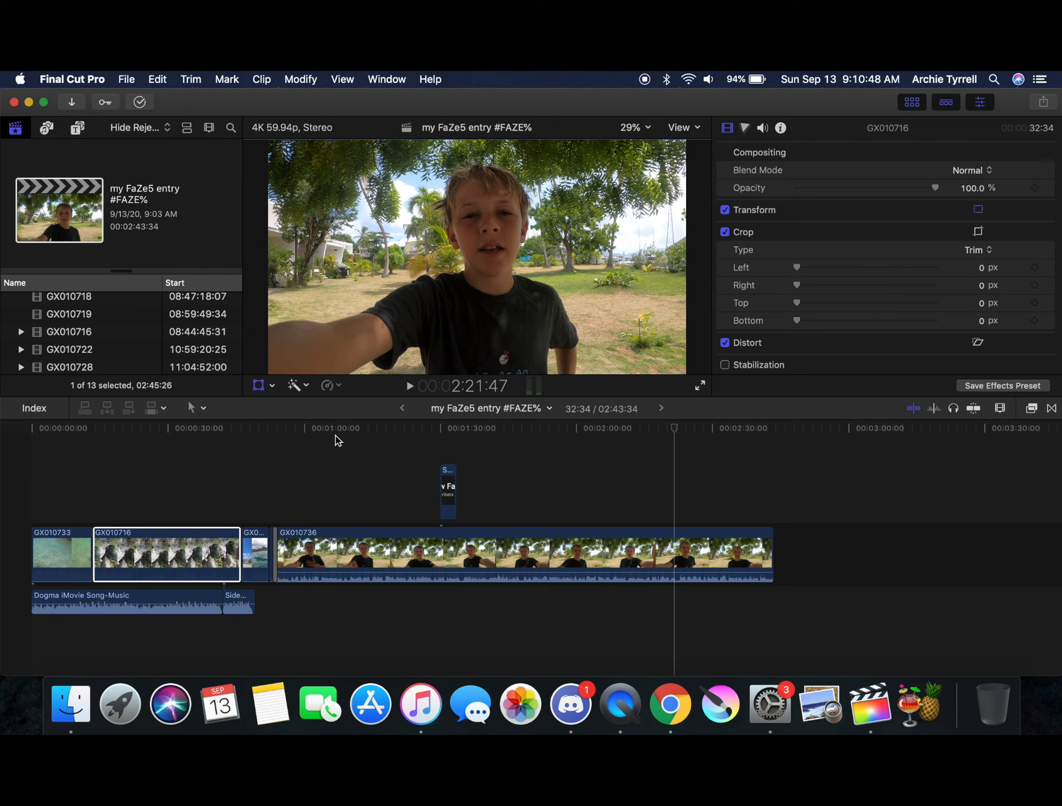
Move the playhead to 29:37 and select the GX010716 clip on the timeline
left_click(170, 564)
left_click(168, 509)
left_click(166, 540)
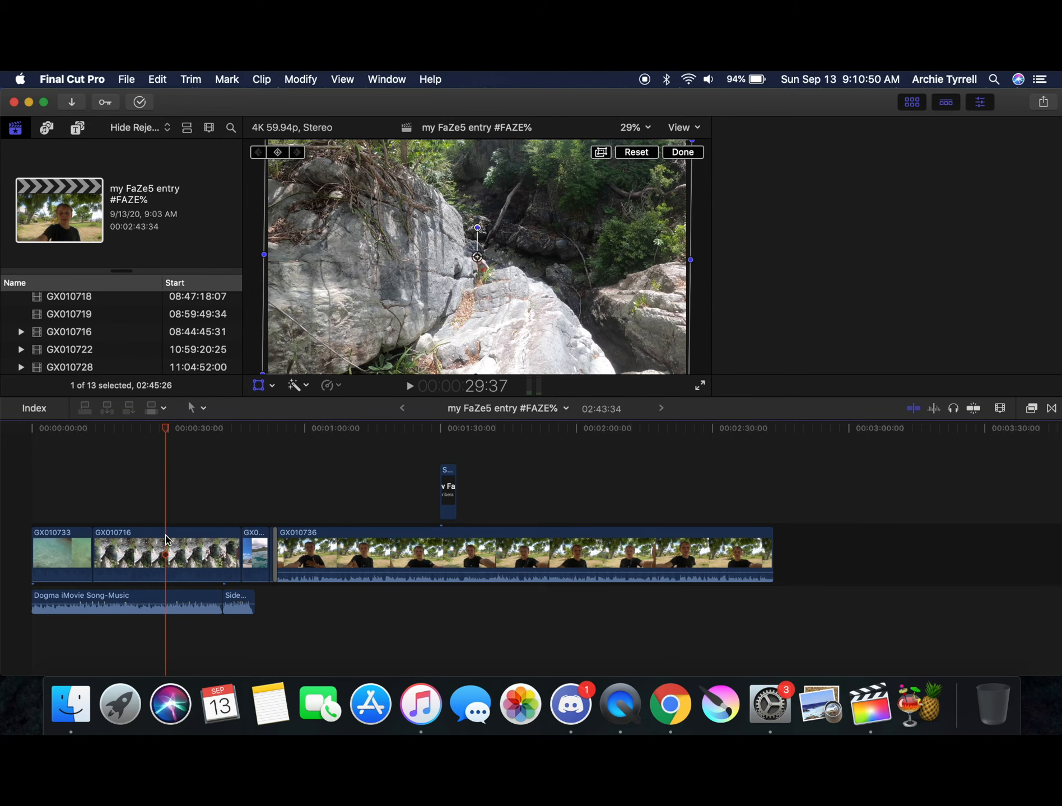
left_click(128, 544)
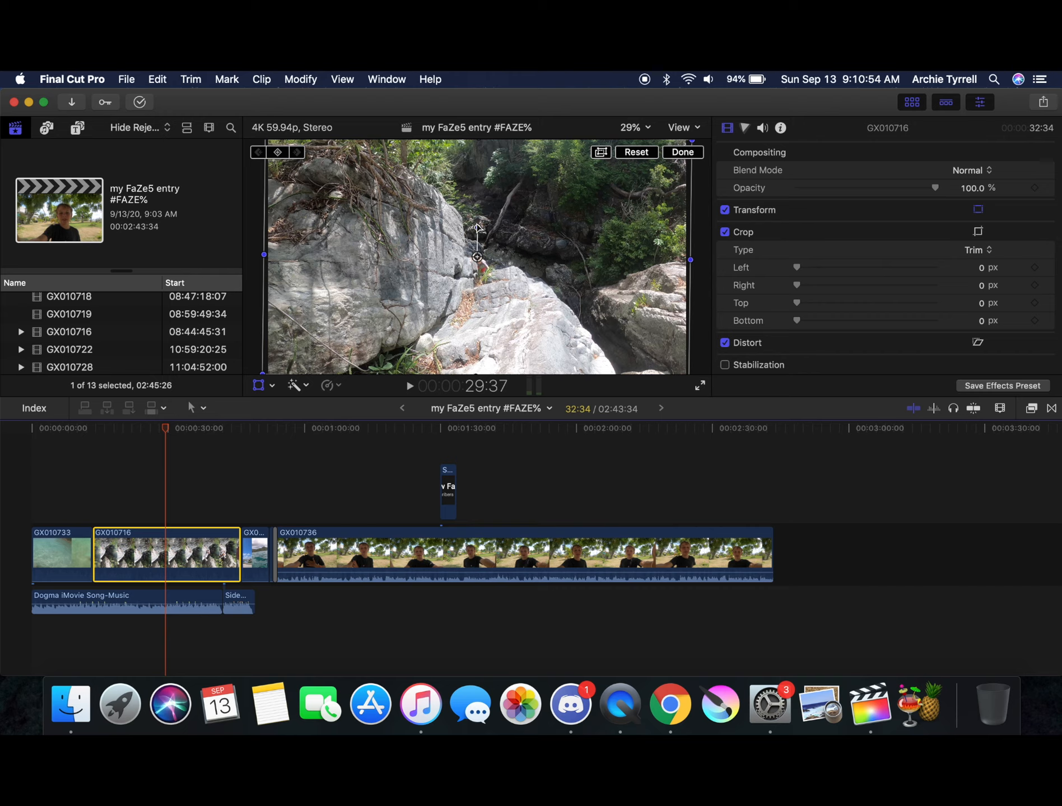
Reset the GX010716 clip's transform and rotate its image a quarter turn clockwise
left_click(649, 155)
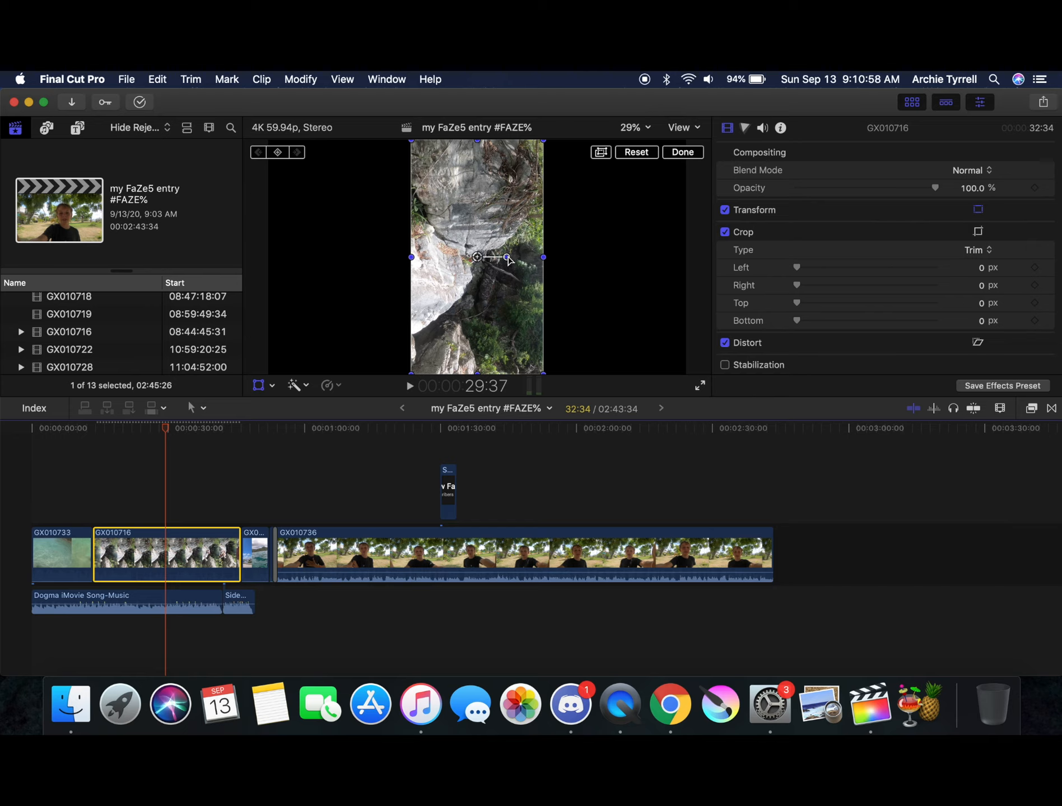
left_click(272, 385)
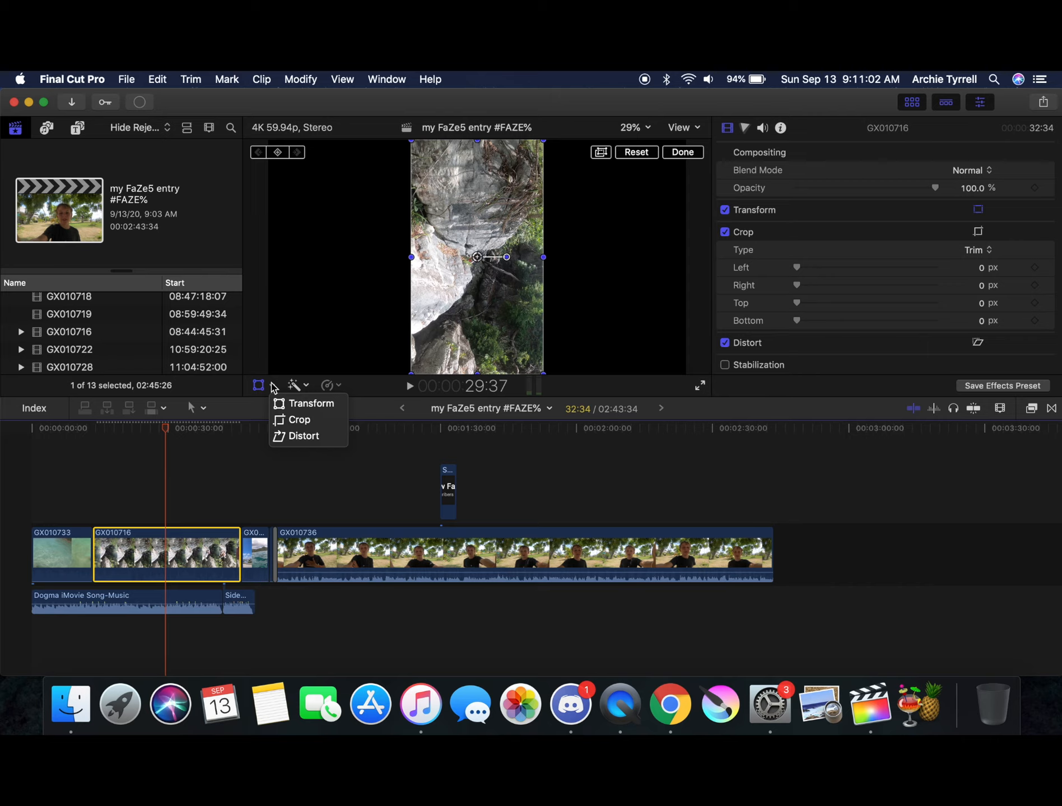
left_click(273, 386)
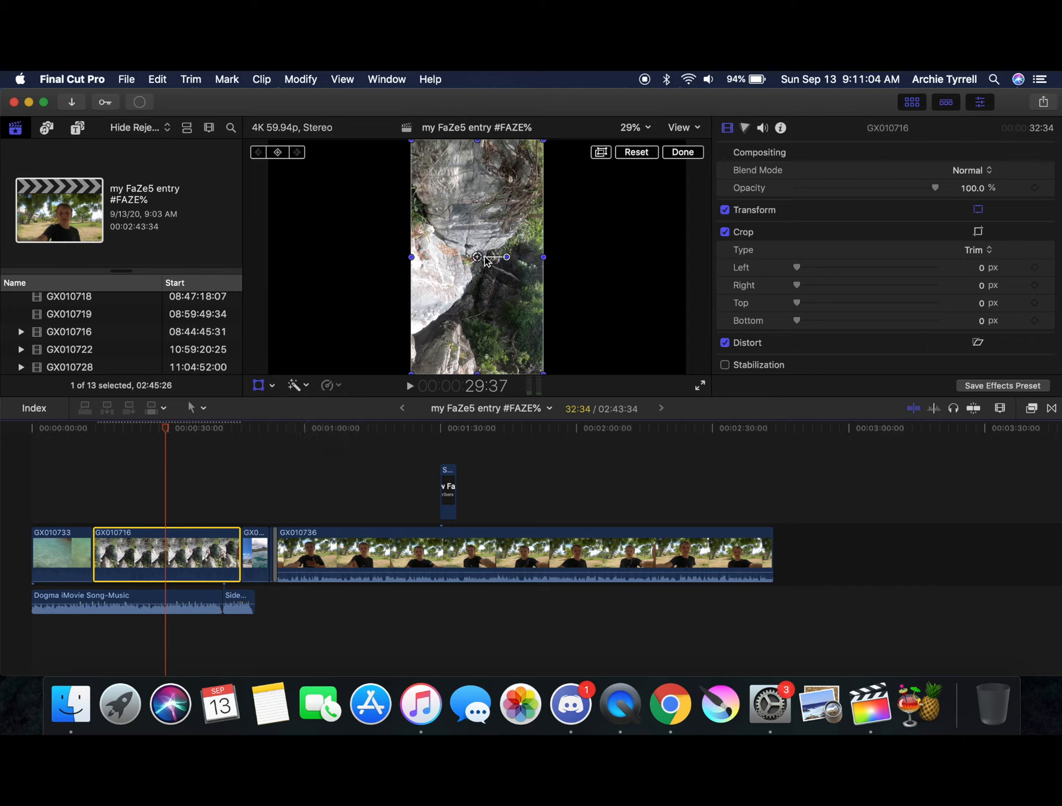
Rotate the GX010716 image back upright and scale it up to fill the frame
left_click(507, 257)
left_click_drag(508, 258, 477, 180)
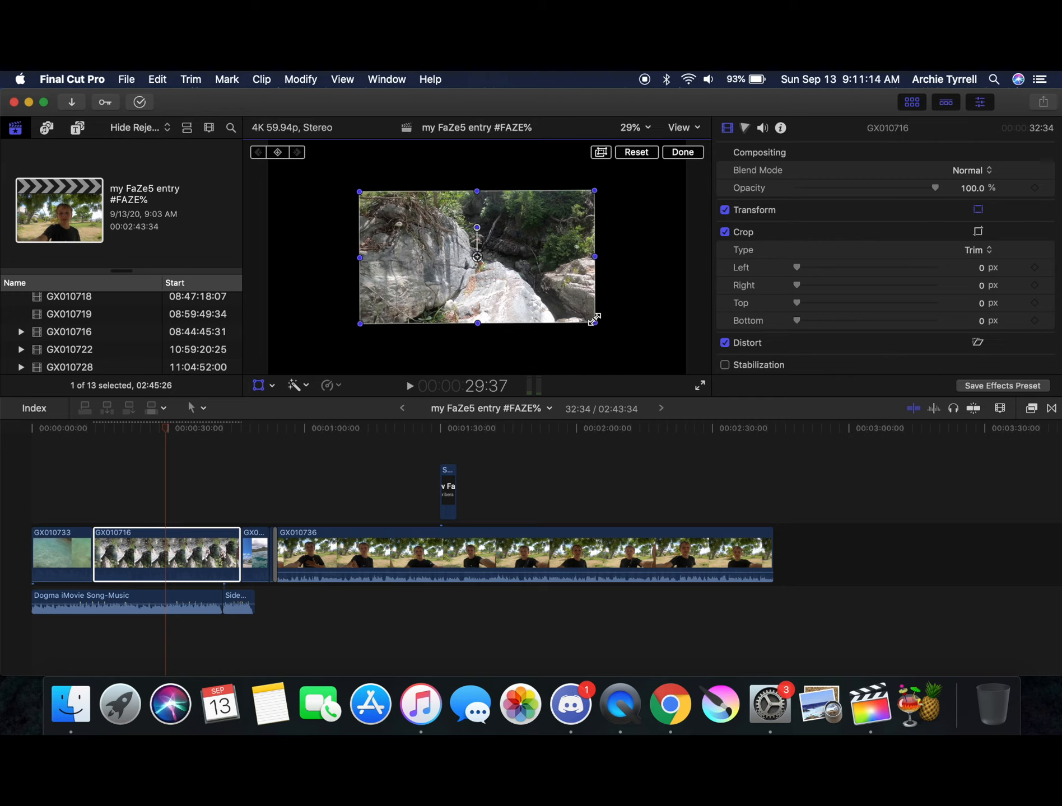
left_click_drag(596, 319, 686, 370)
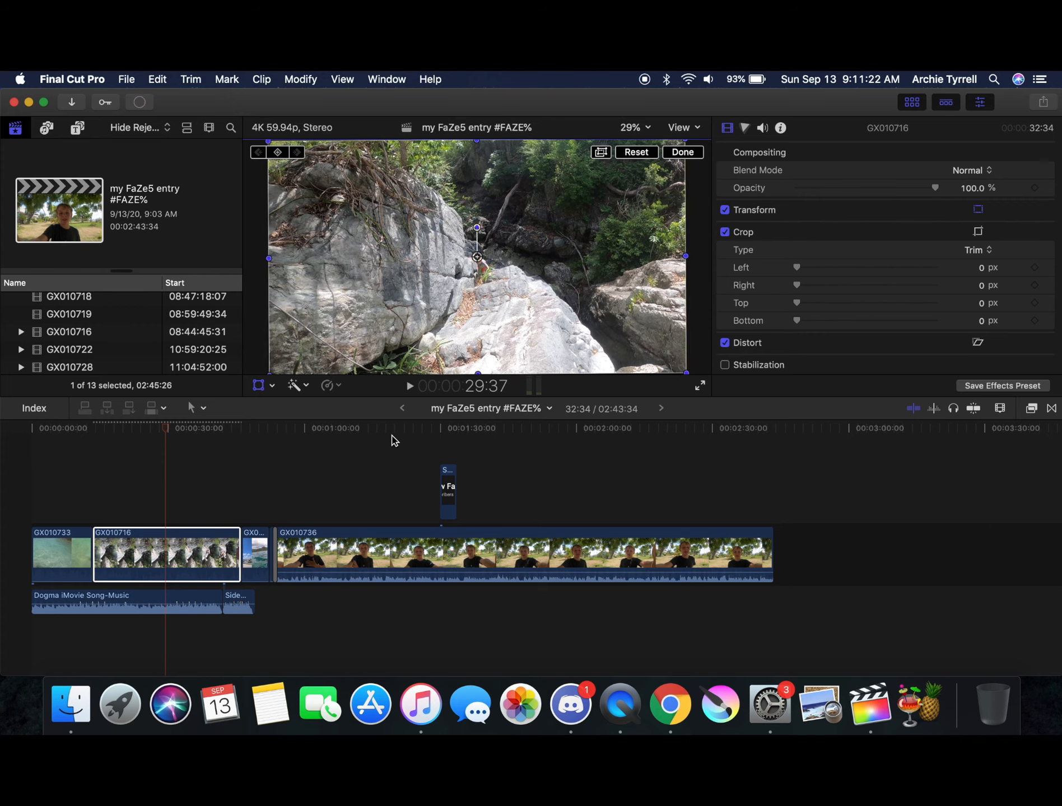
With the playhead at 24:05, switch to the Crop controls in Trim mode and trim the bottom of GX010716 by 41.5 px
left_click(237, 490)
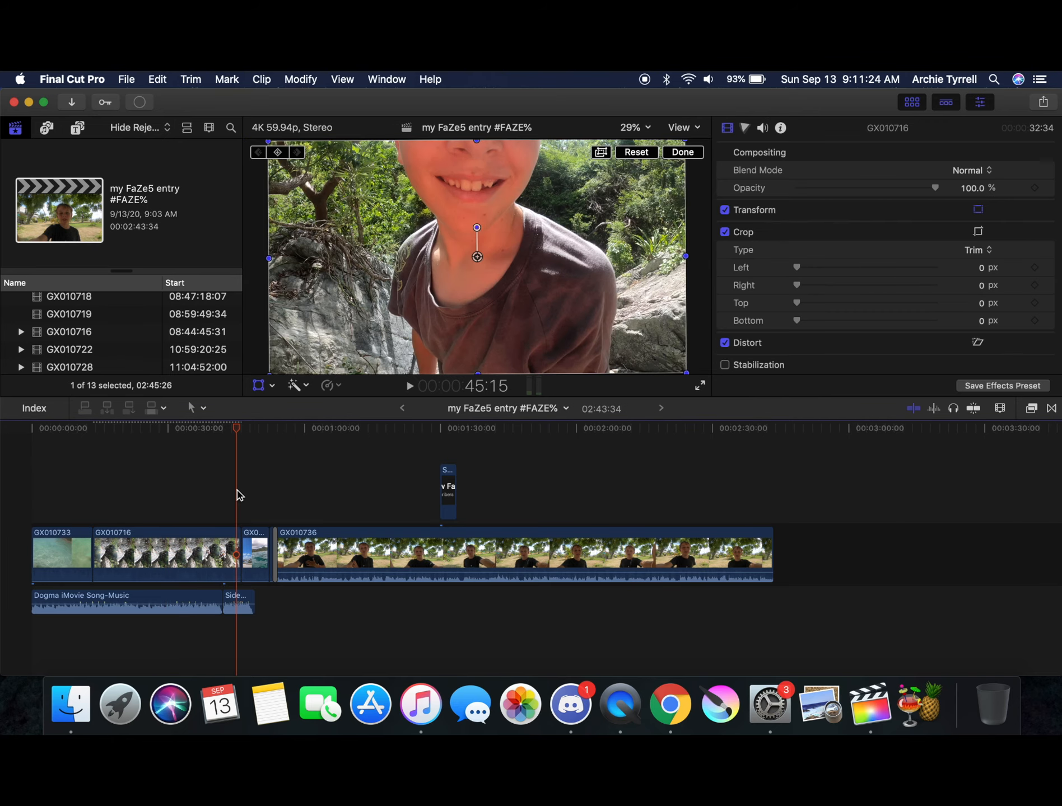
left_click(140, 502)
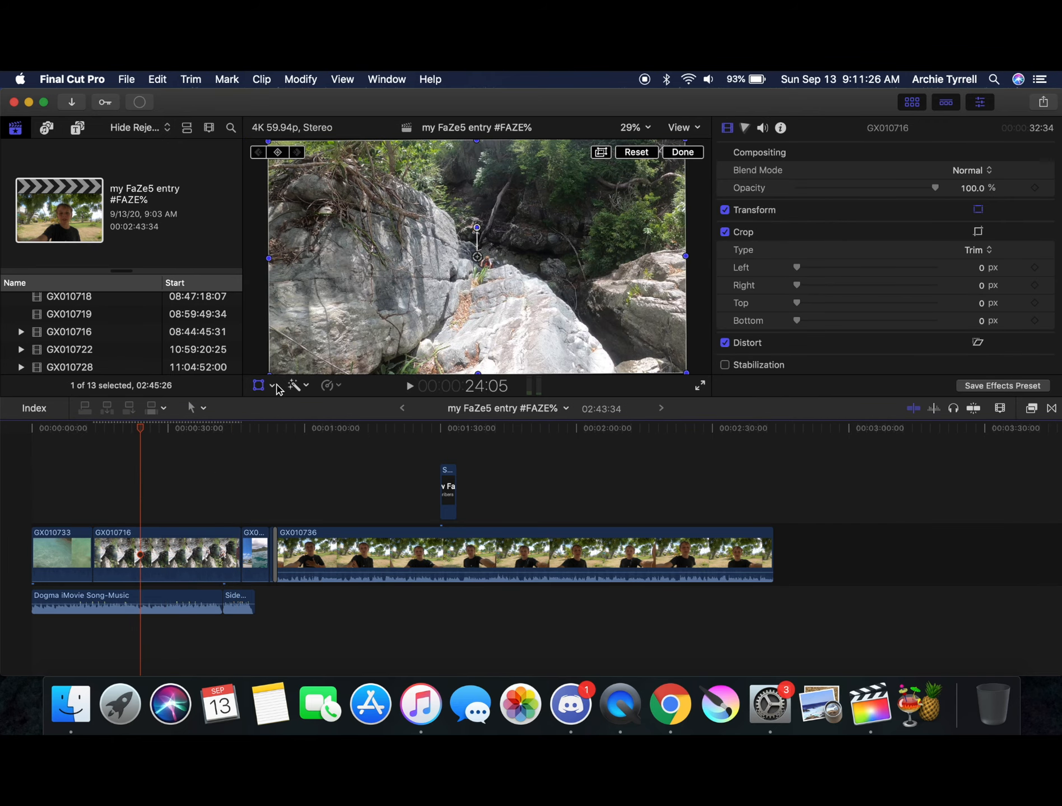
left_click(274, 386)
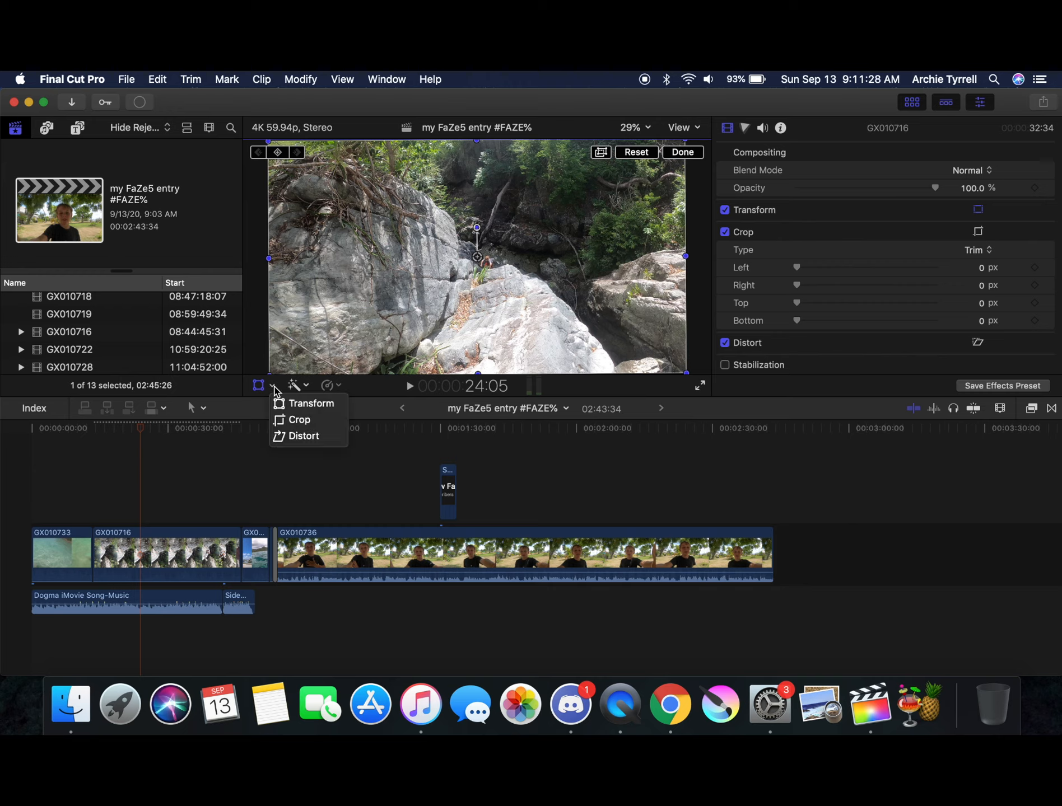
left_click(293, 421)
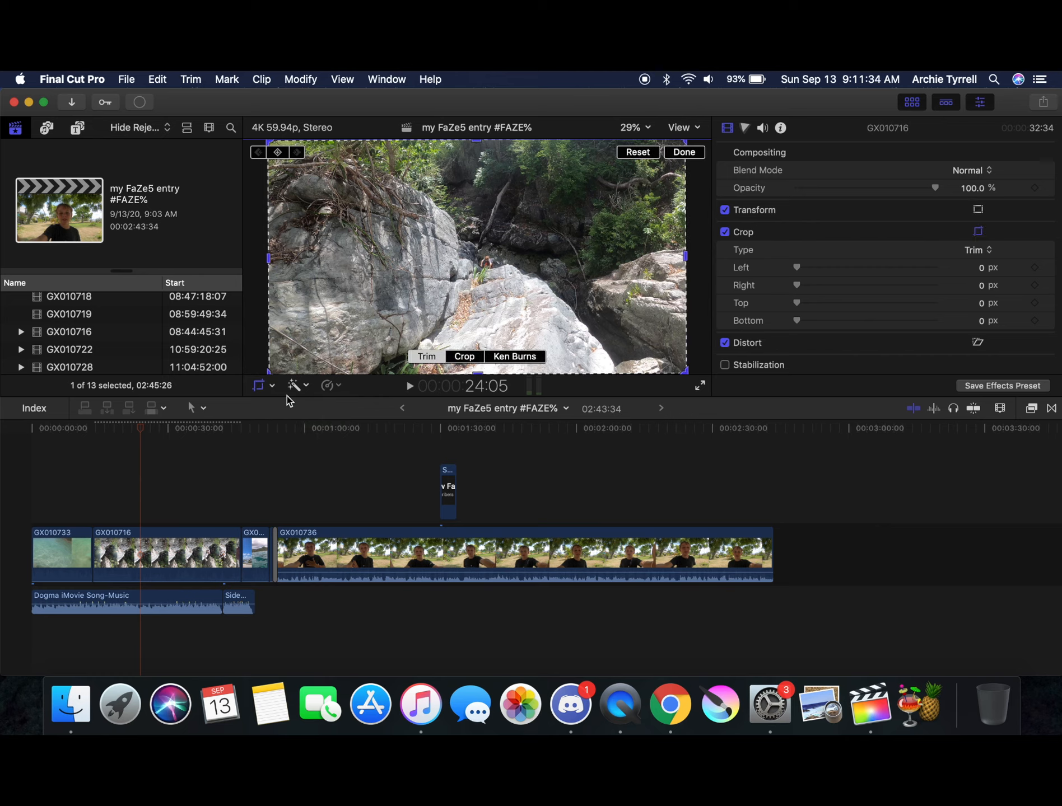
left_click_drag(269, 259, 315, 279)
mouse_move(687, 371)
left_mouse_down()
mouse_move(525, 282)
mouse_move(680, 372)
left_mouse_up()
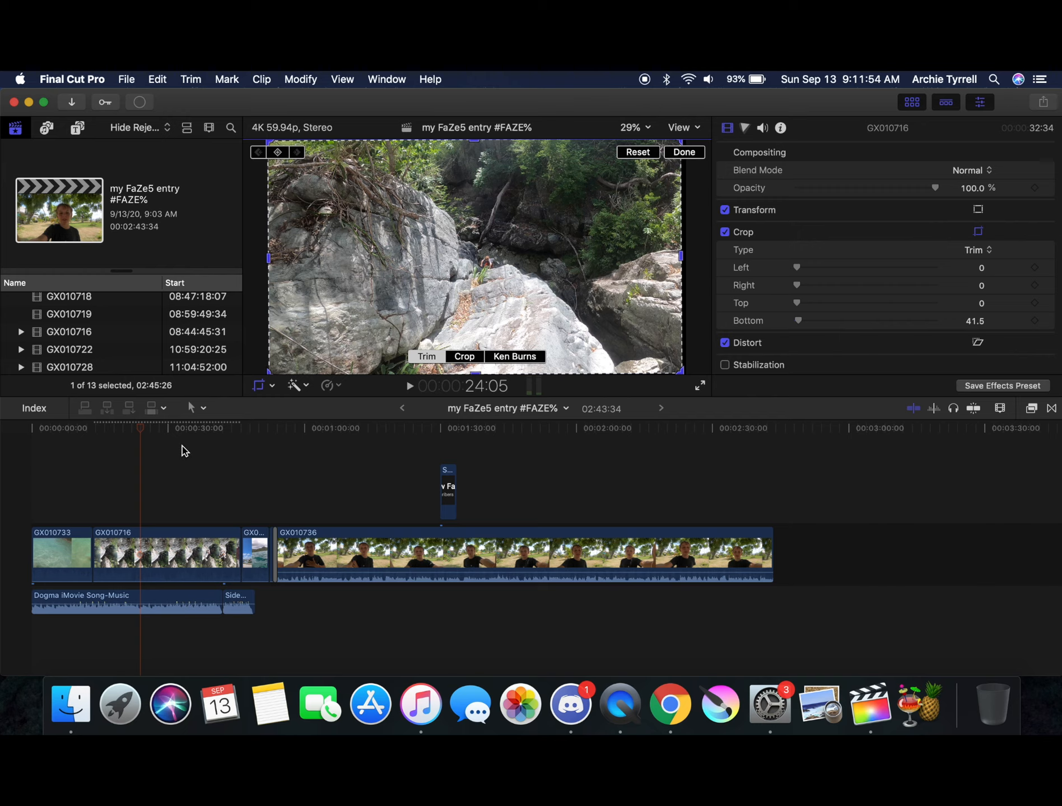
Switch to the Distort controls and pull the right edge of the GX010716 image slightly outward
left_click(278, 152)
left_click(271, 152)
left_click(271, 385)
left_click(298, 438)
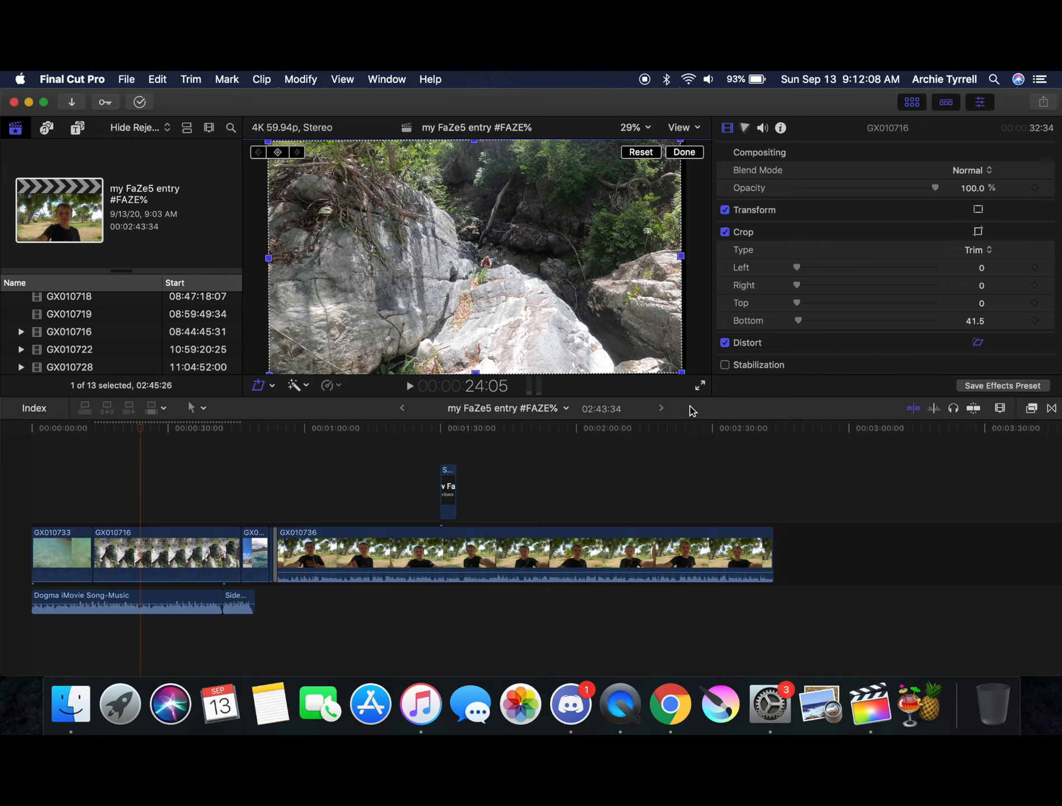
mouse_move(681, 256)
left_mouse_down()
mouse_move(553, 259)
mouse_move(683, 260)
left_mouse_up()
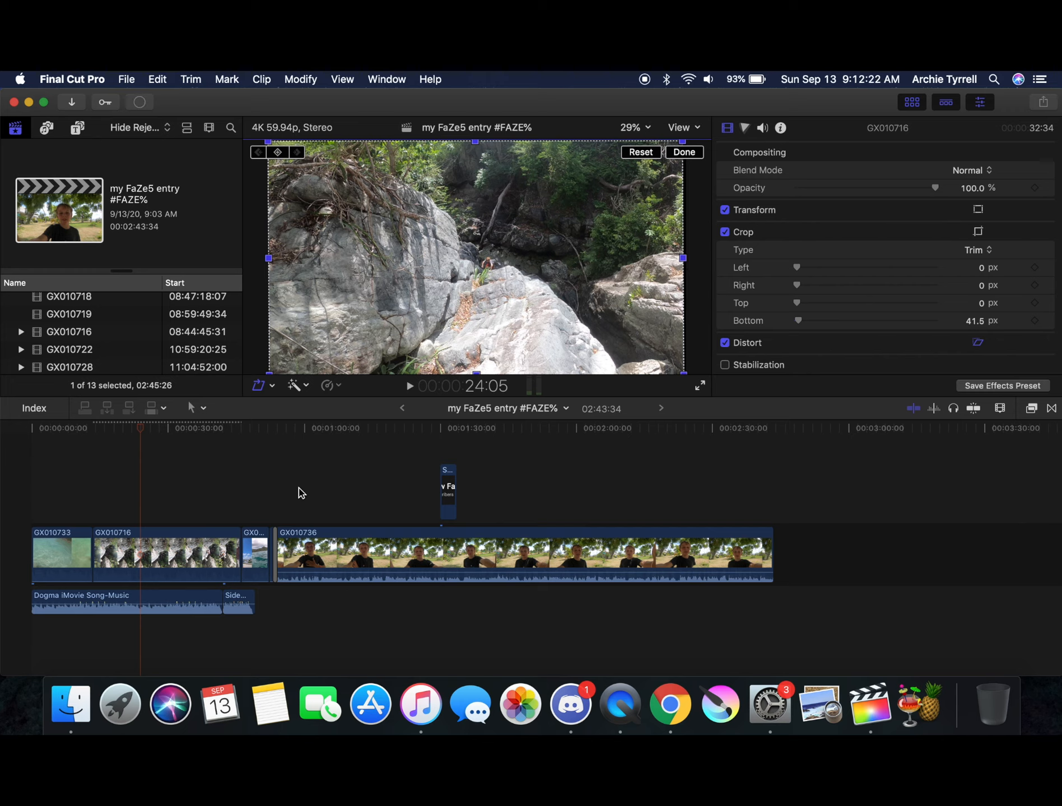
Return to the Transform controls, try toggling a keyframe at 24:05, and turn the controls off
left_click(274, 386)
left_click(276, 386)
left_click(275, 386)
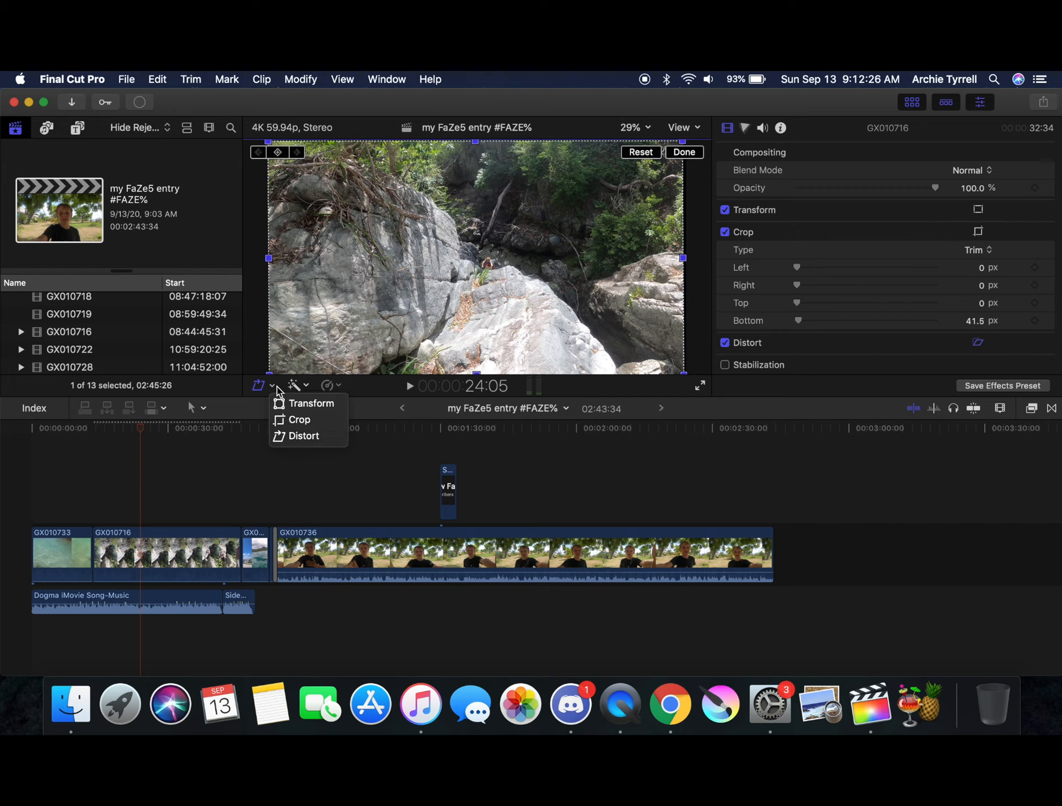
left_click(285, 404)
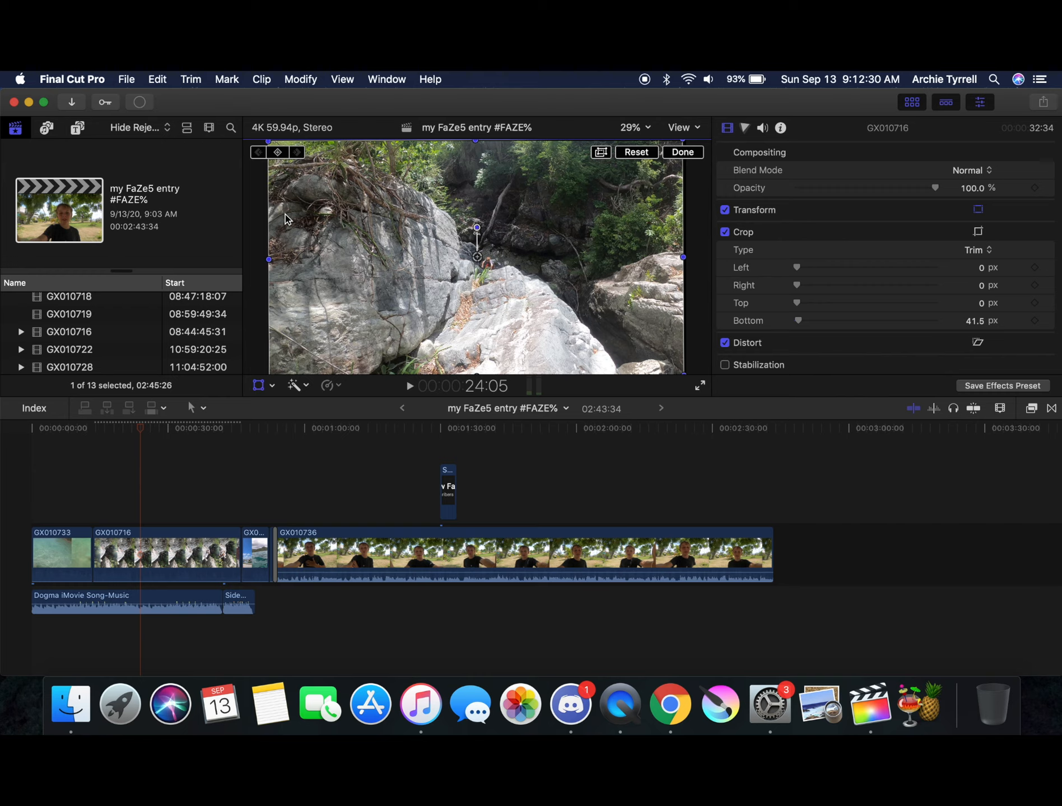
left_click(277, 155)
left_click(279, 153)
left_click(282, 152)
left_click(257, 386)
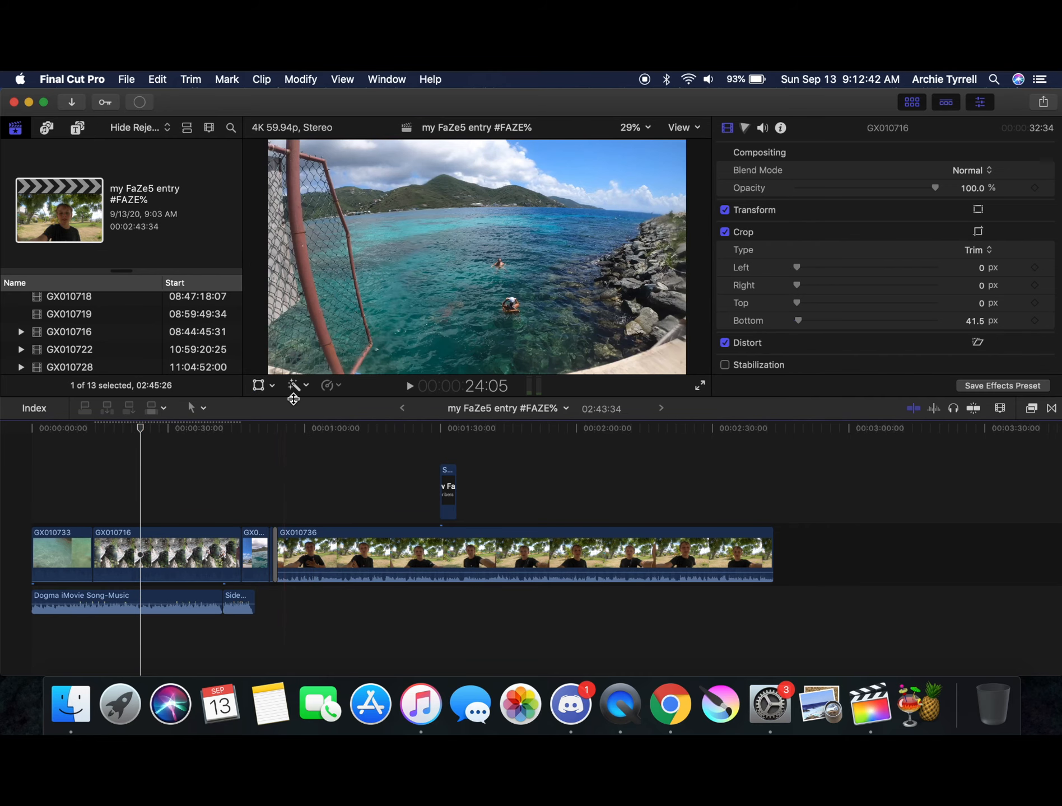
Show the Color Inspector for GX010716 and look through its Color, Saturation and Exposure controls
left_click(307, 386)
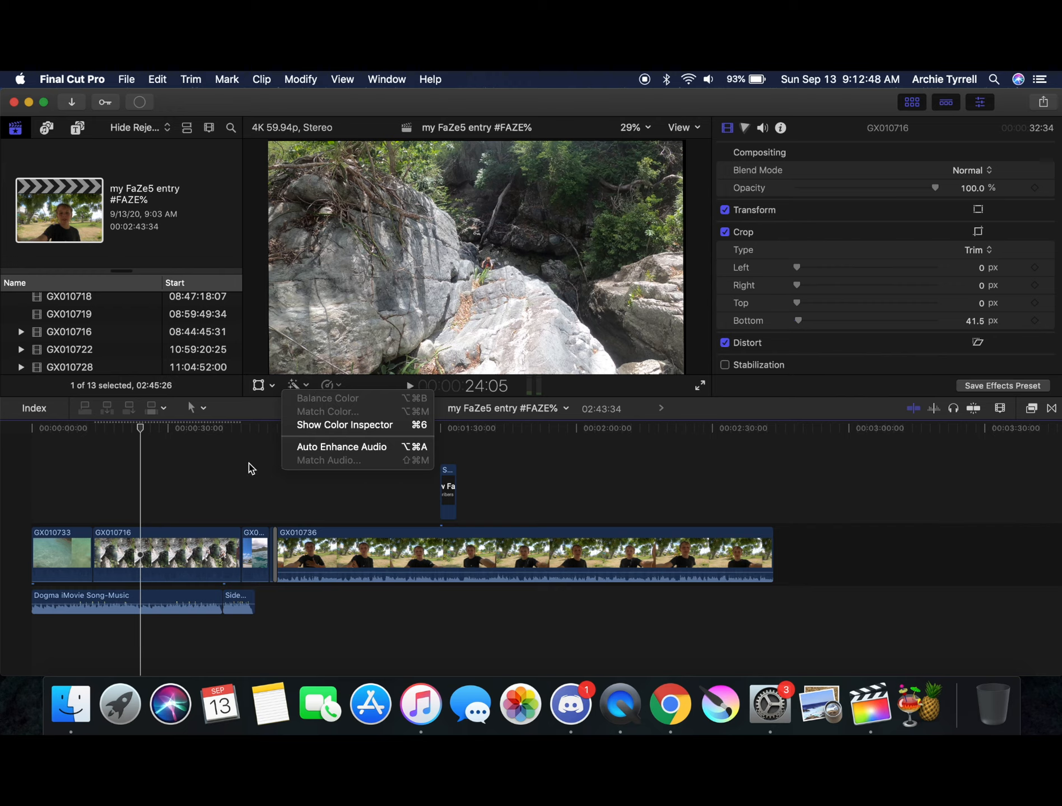
left_click(303, 425)
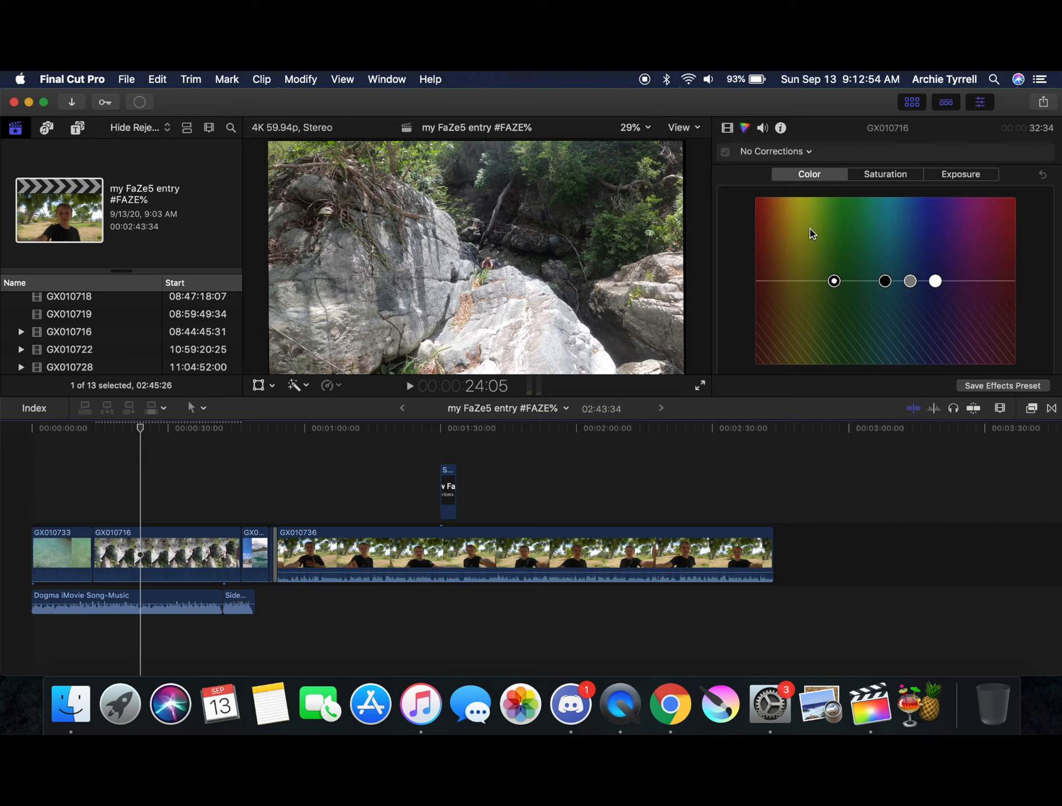
left_click(728, 127)
left_click(746, 130)
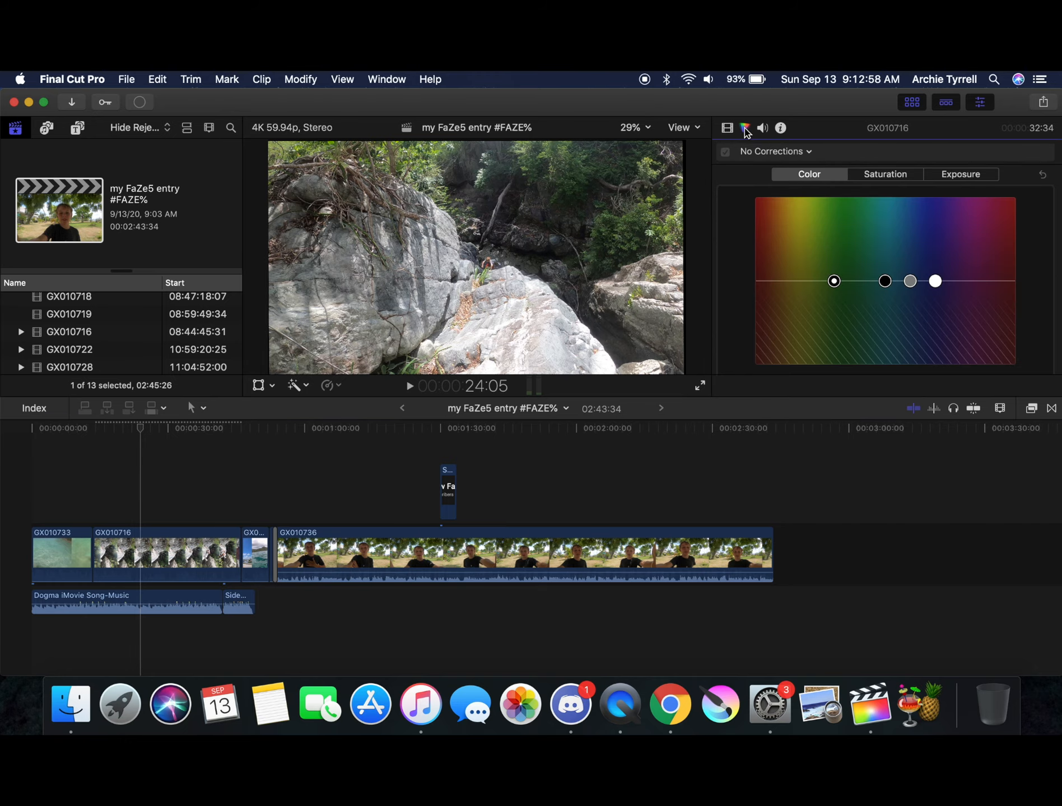
left_click(882, 174)
left_click(973, 180)
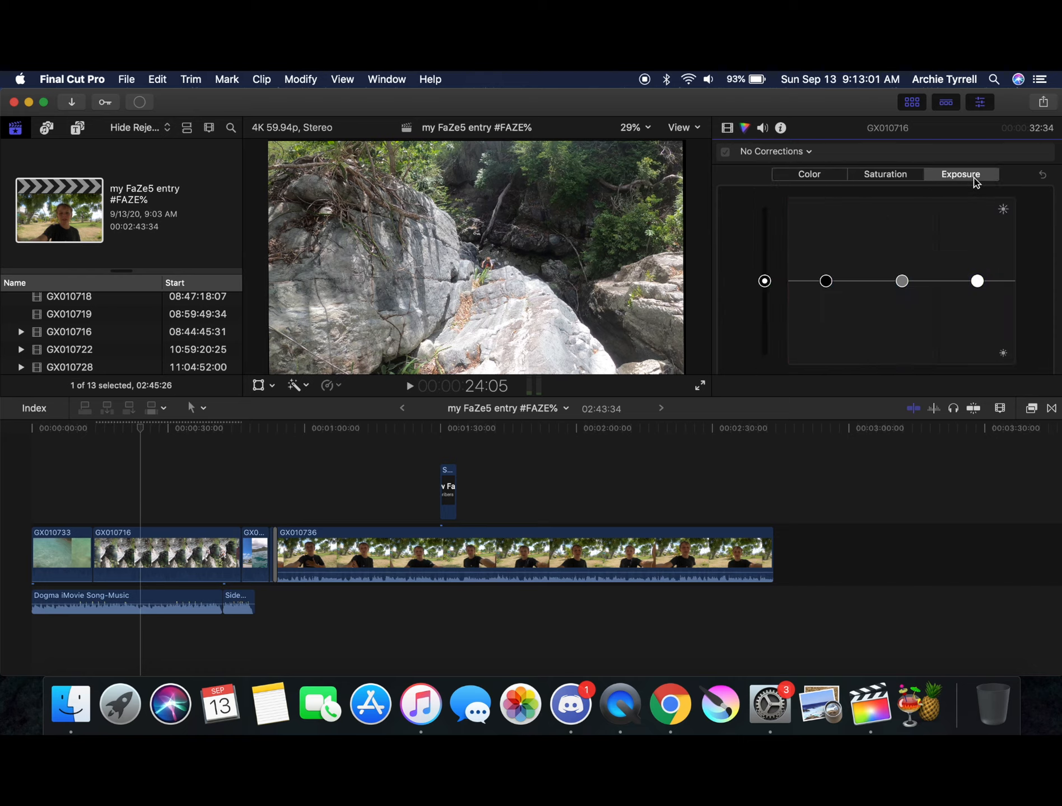
left_click(808, 175)
Check the audio settings of GX010716, and review its video settings from Compositing down to Stabilization
left_click(766, 129)
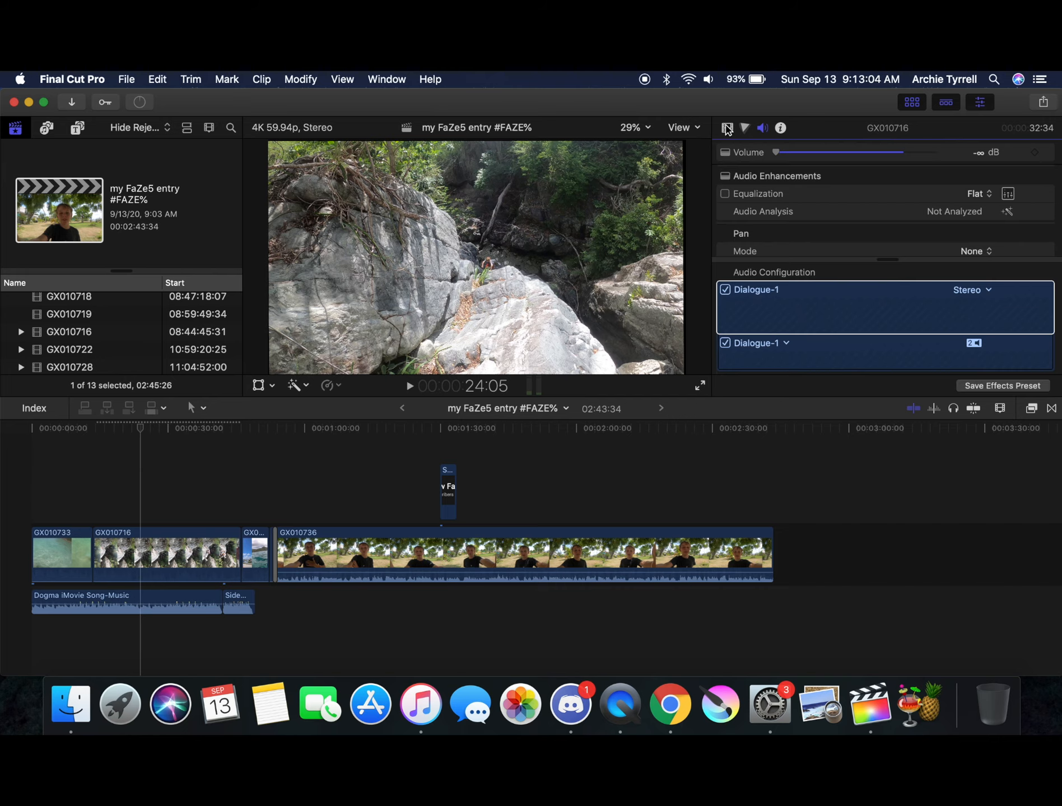
left_click(728, 128)
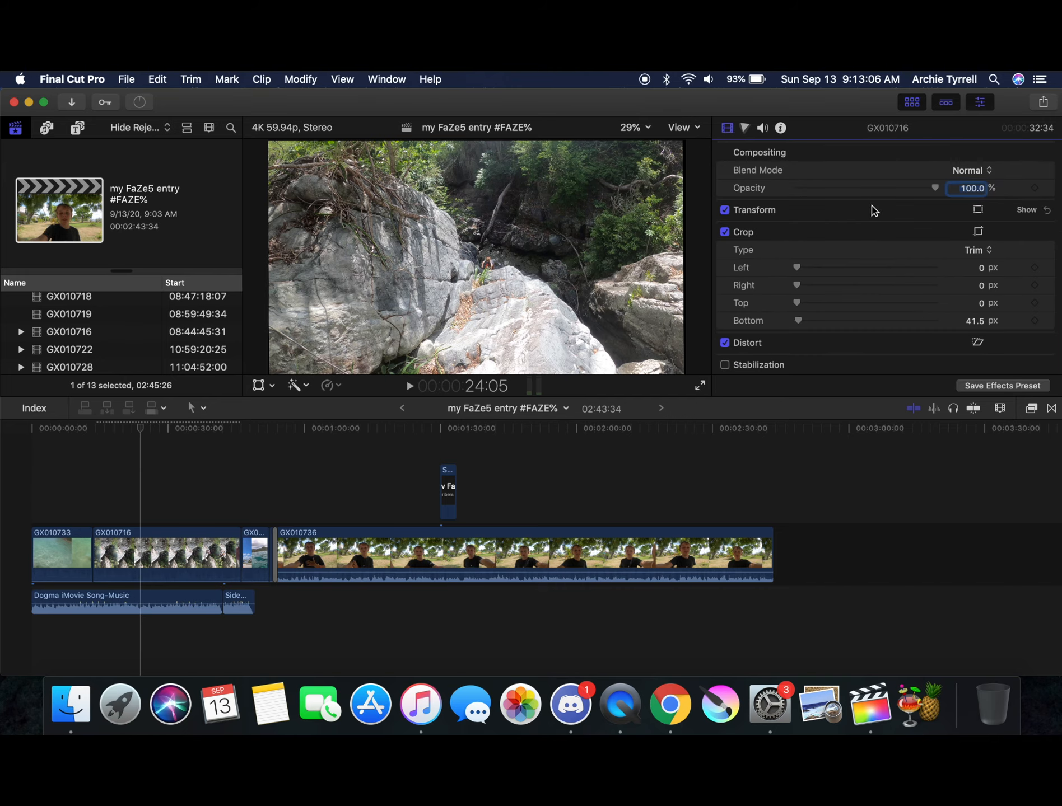
scroll(890, 208, "down", 3)
scroll(890, 208, "up", 5)
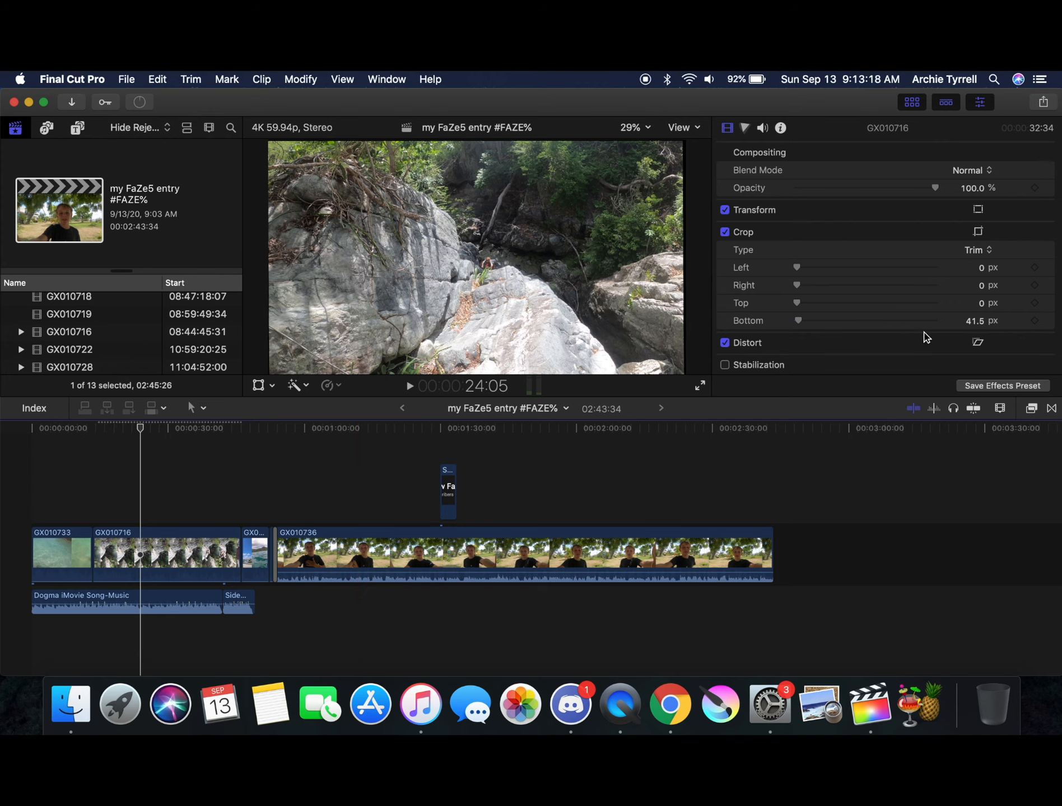
scroll(776, 351, "down", 3)
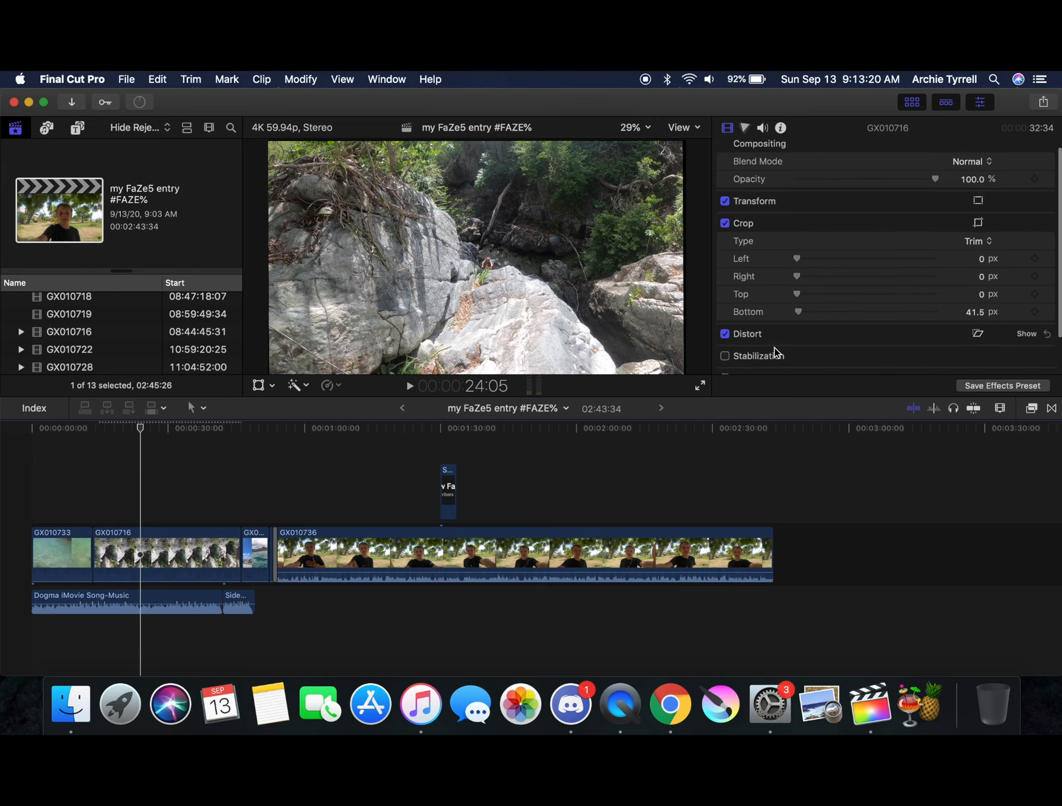
scroll(776, 352, "up", 3)
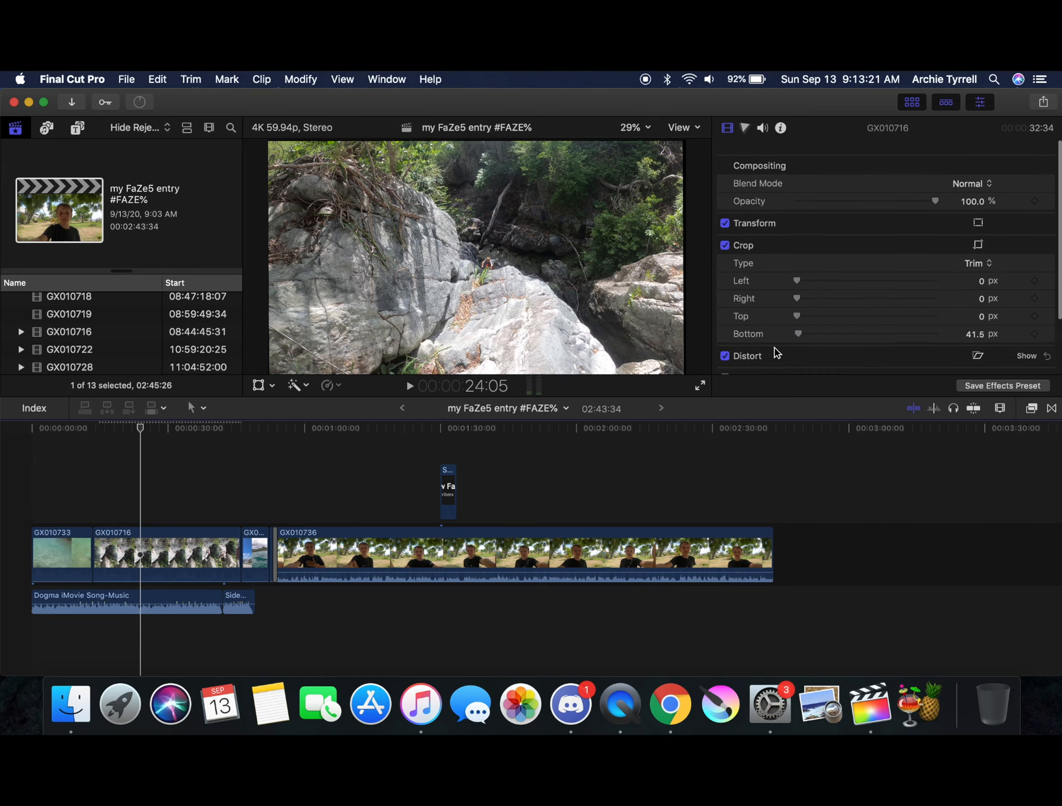
Recolor GX010716 on the Color Board: raise global toward green, lower shadows in green, raise midtones toward blue and highlights toward red-orange
left_click(744, 128)
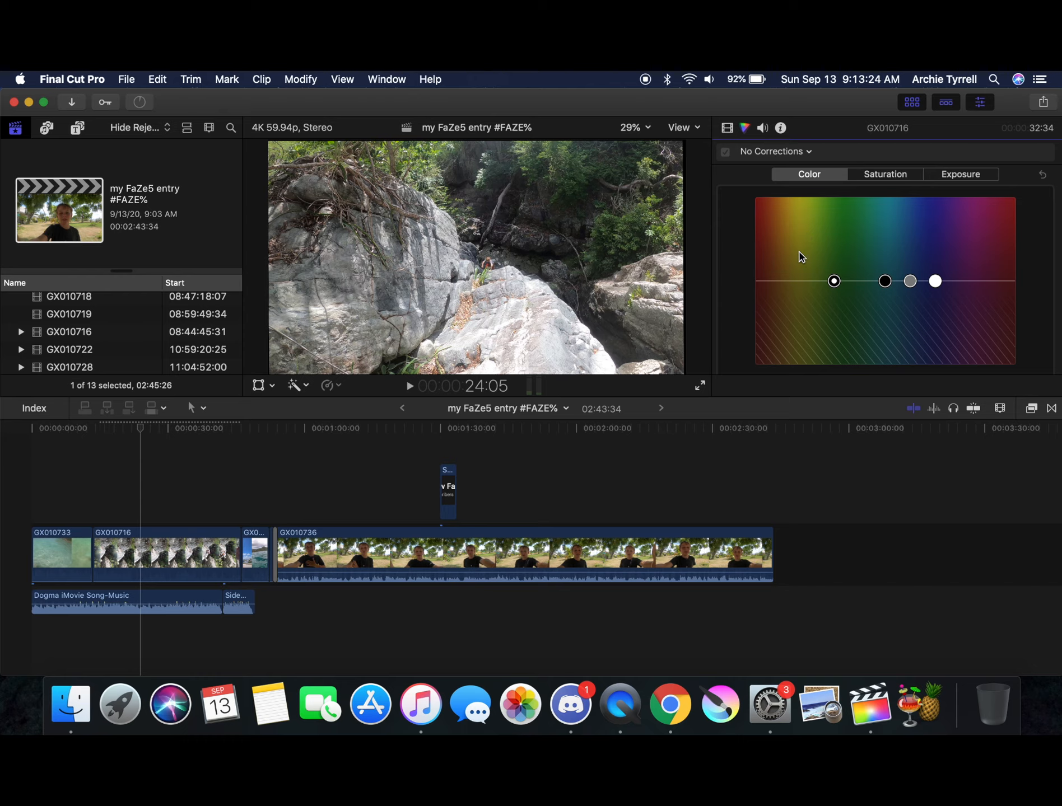
left_click(884, 174)
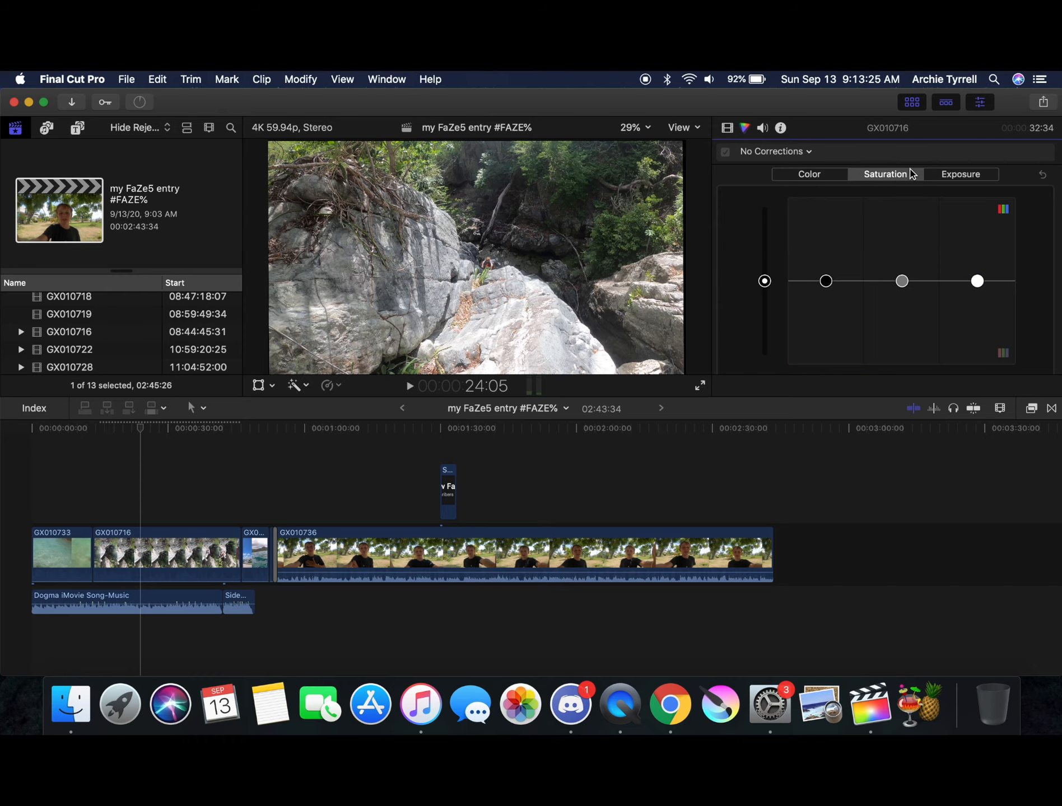
left_click(807, 173)
left_click_drag(834, 282, 854, 234)
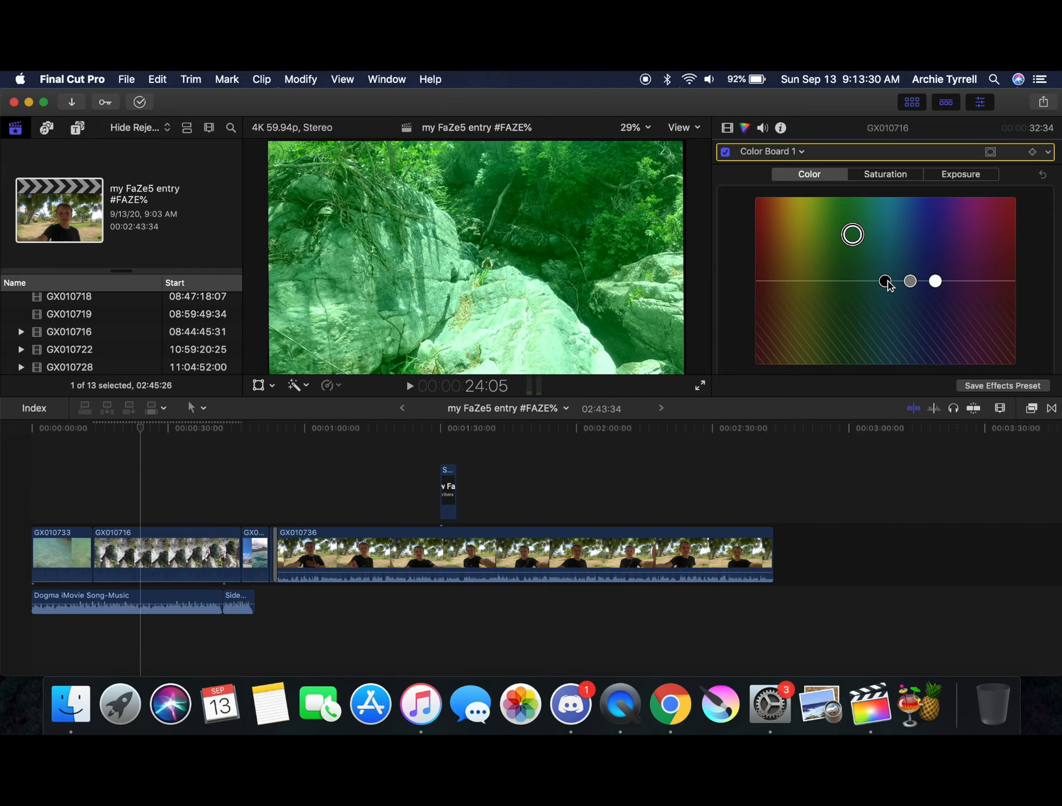
left_click_drag(886, 281, 839, 310)
left_click_drag(910, 281, 939, 232)
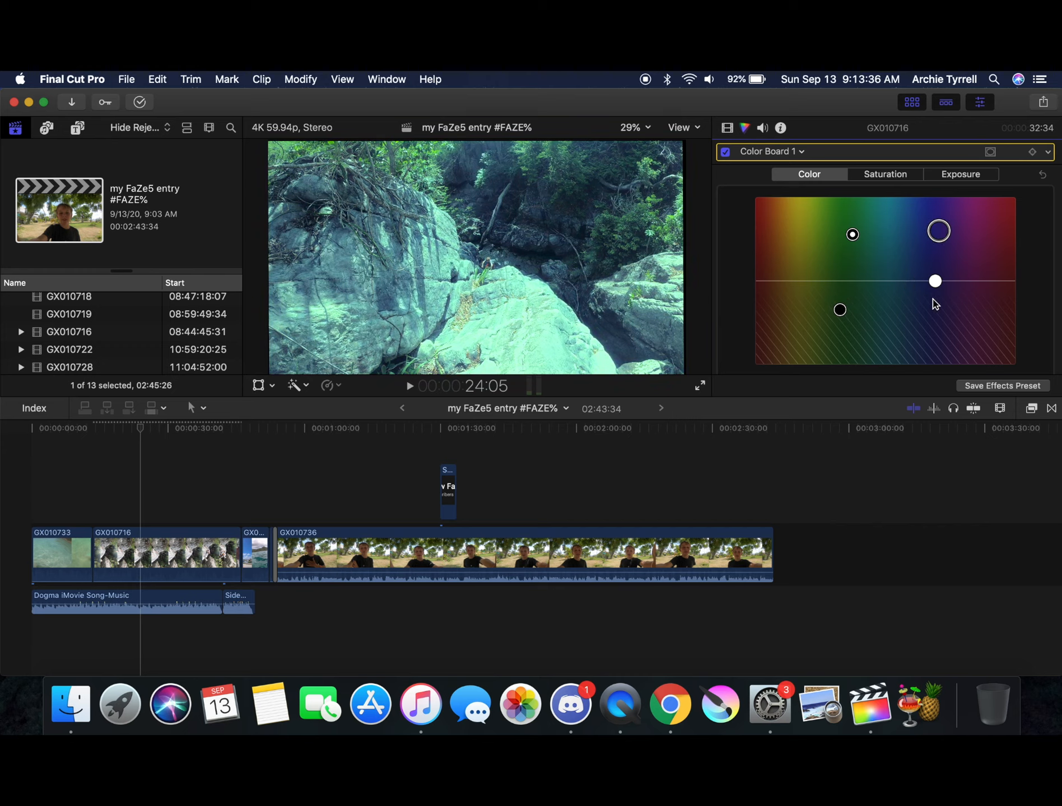
left_click_drag(934, 281, 771, 261)
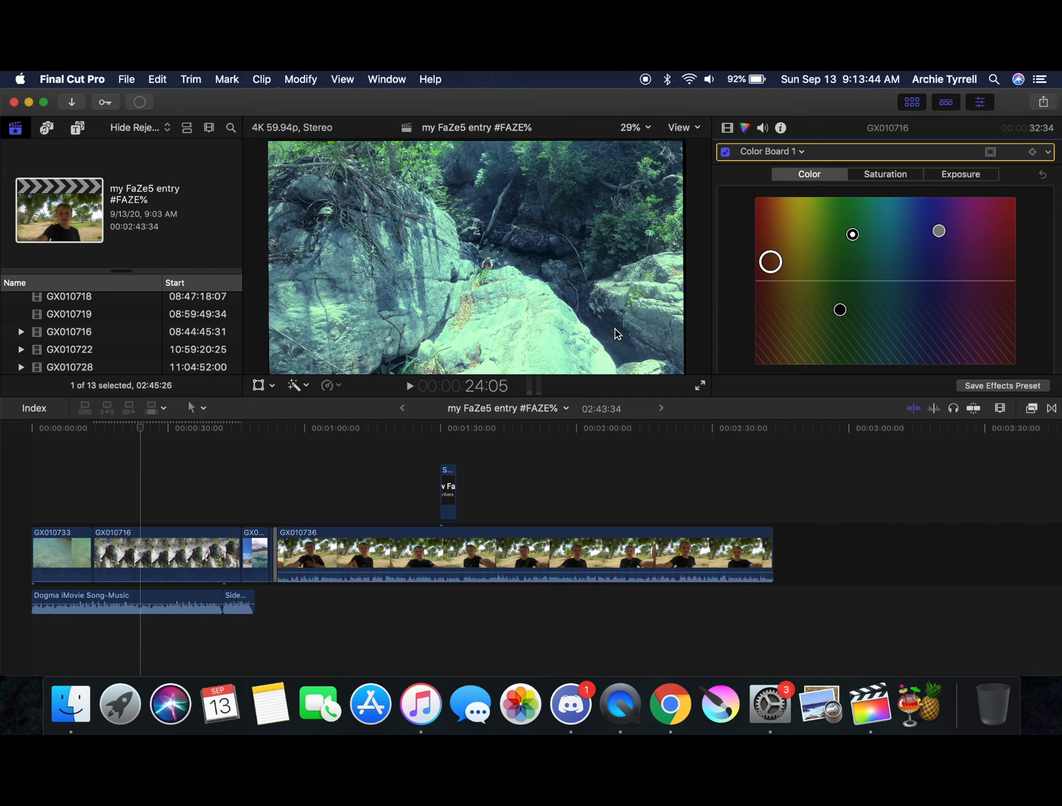
Play the recolored footage full screen, return to the editing view, stop playback and dismiss the dropped-frames warning
left_click(702, 385)
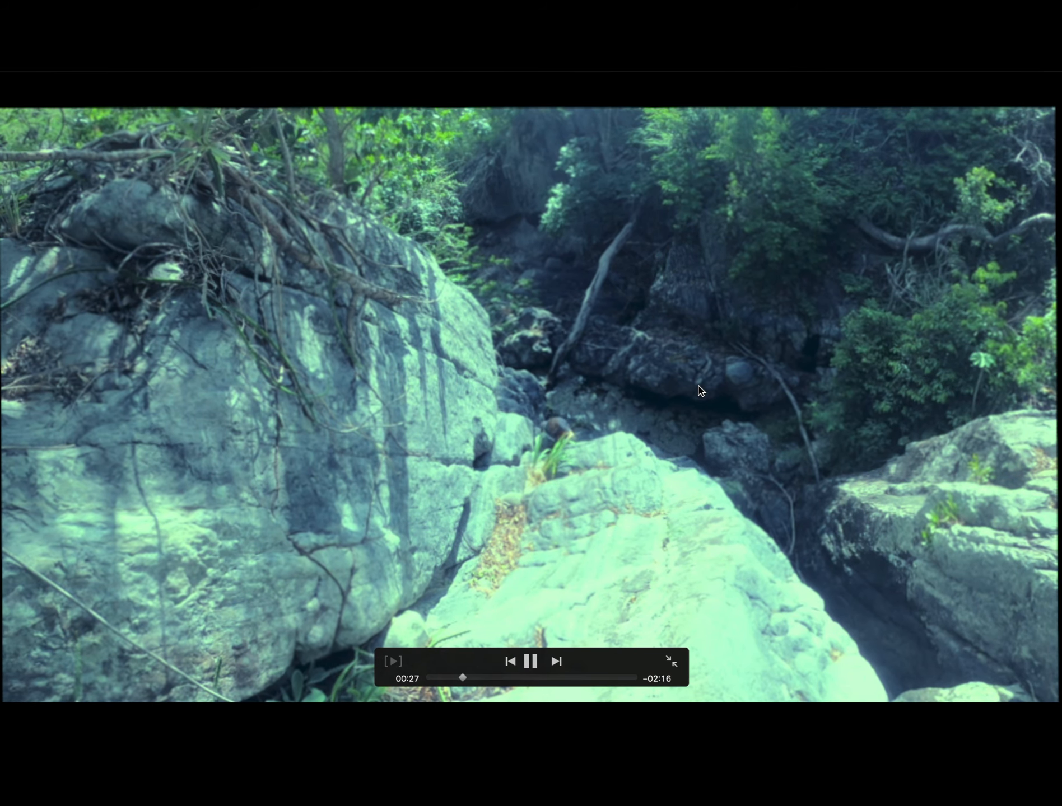
key("Escape")
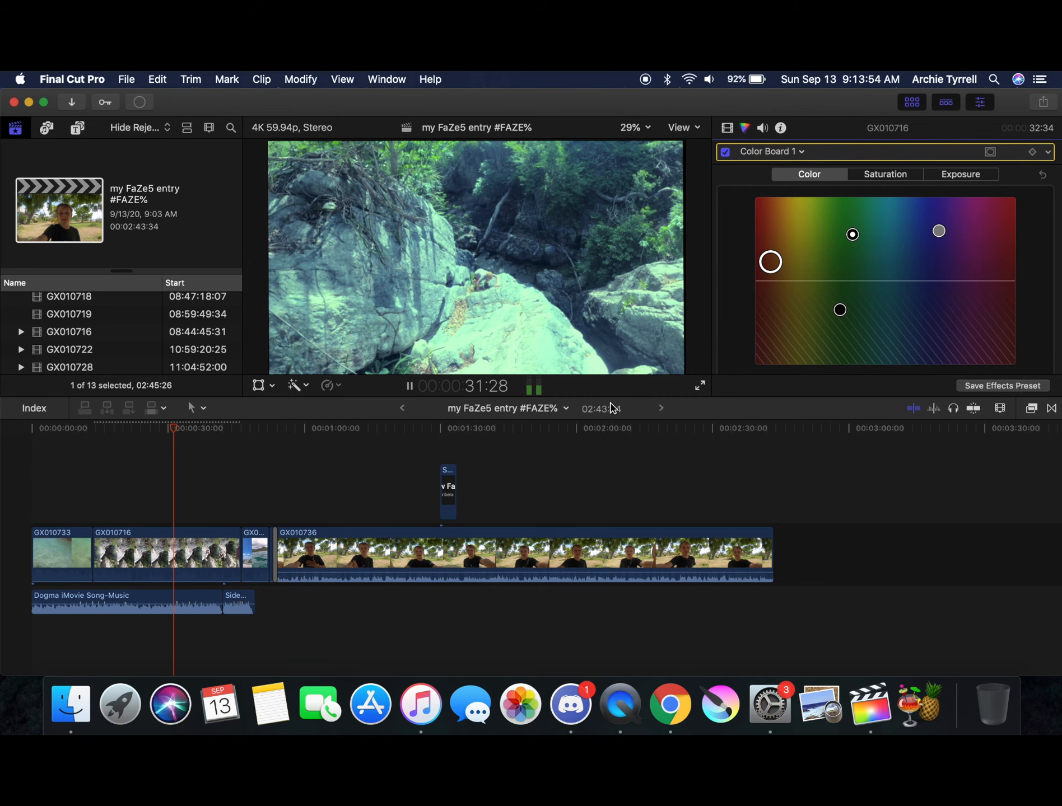
key("space")
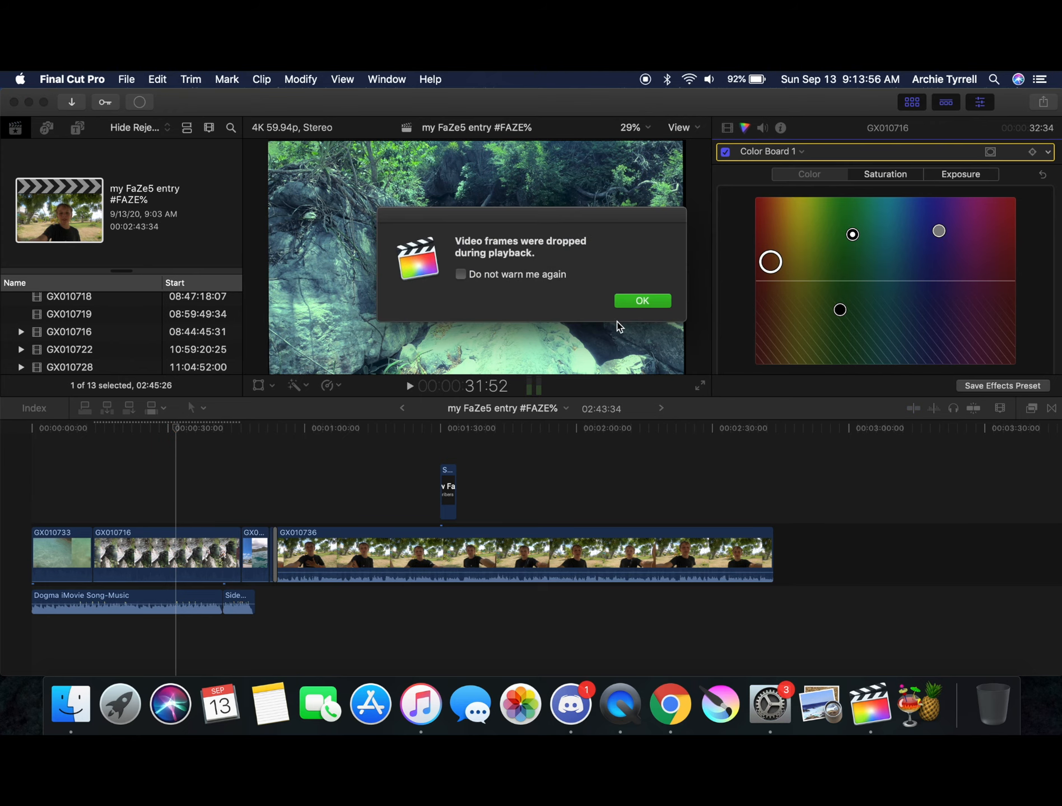
left_click(634, 304)
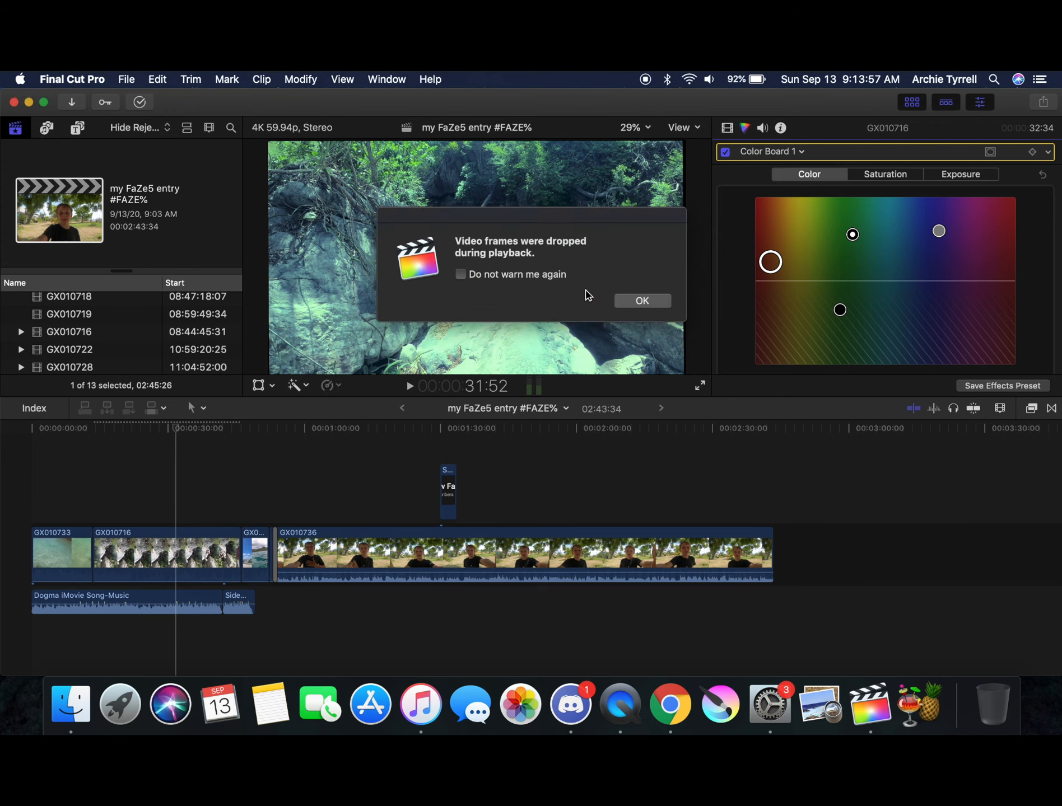
left_click(556, 279)
left_click(640, 301)
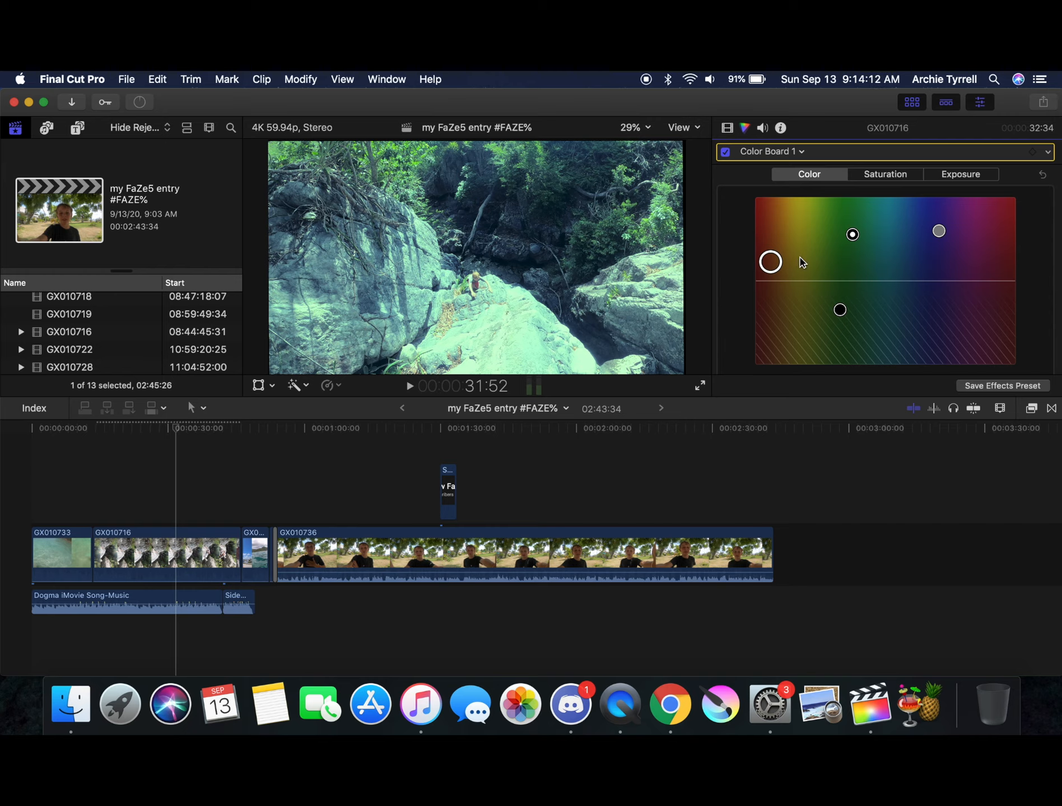
Undo all the Color Board adjustments made to GX010716
key("super+z")
key("super+z")
key("super+z")
key("super+z")
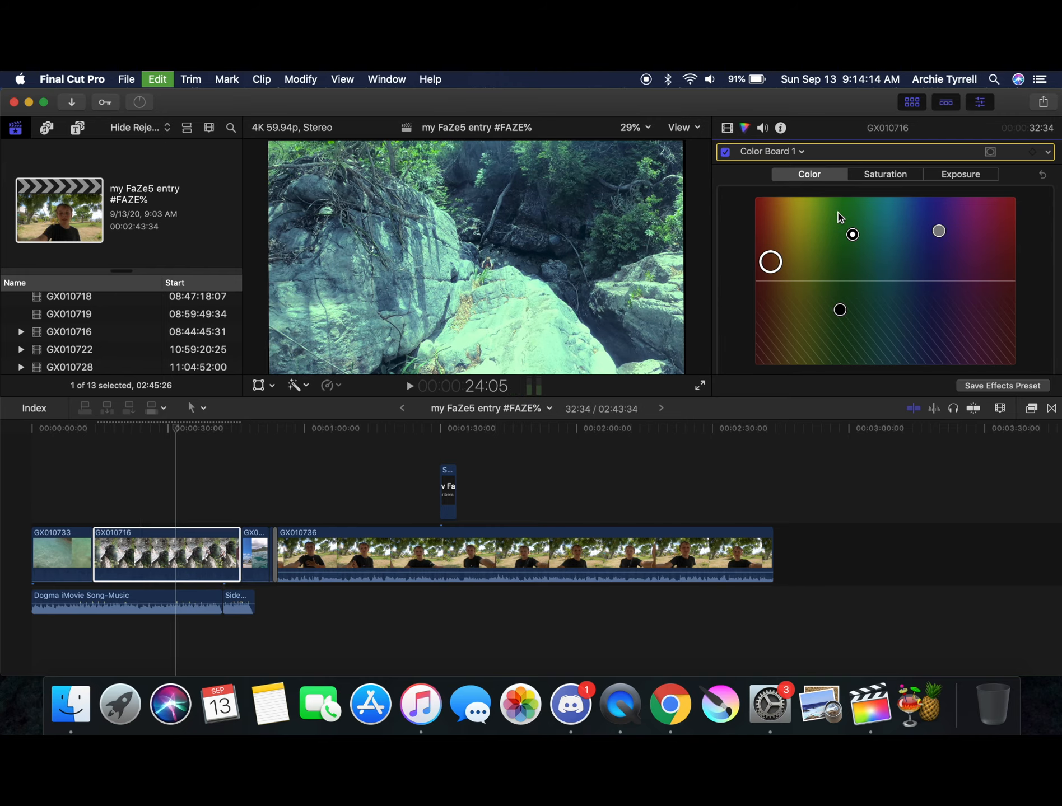
key("super+z")
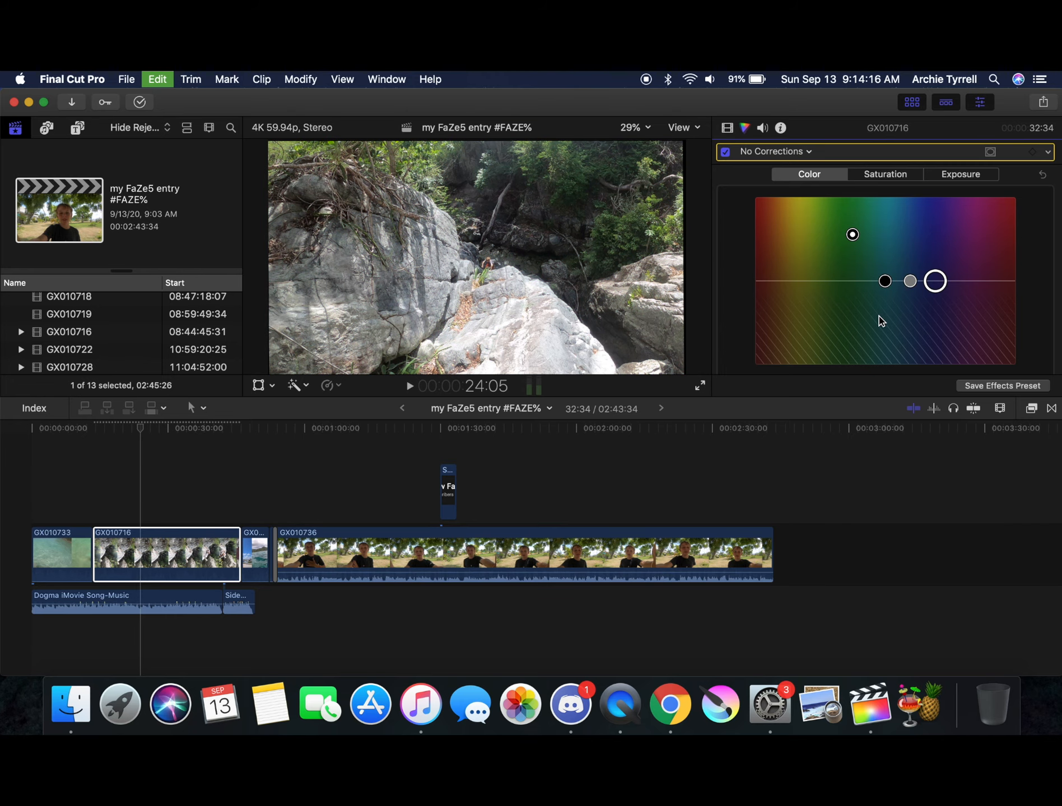
key("super+z")
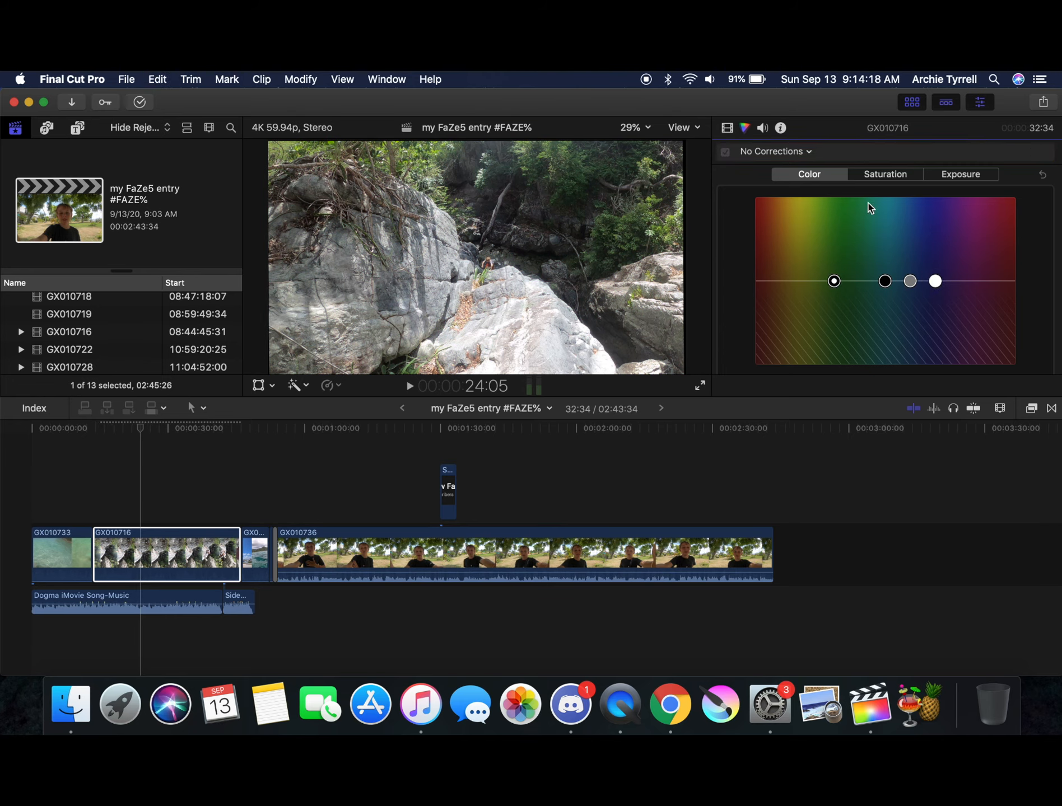
Review the audio settings and the clip information of GX010716, returning to the audio settings
left_click(762, 129)
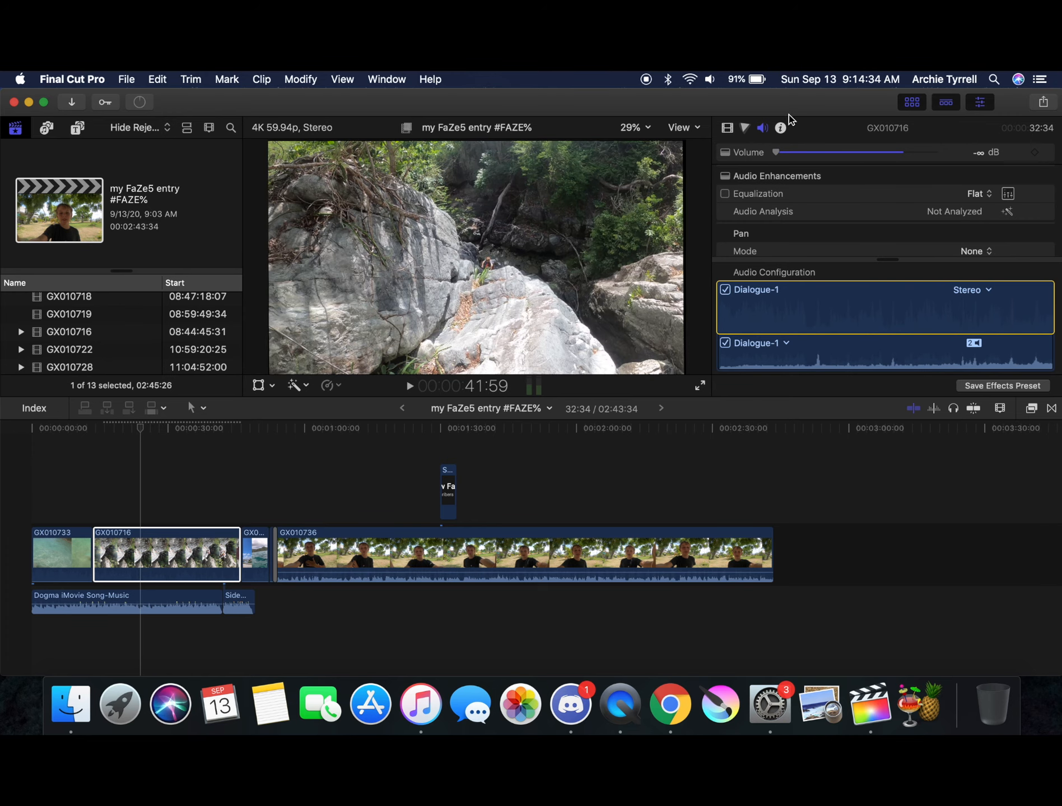
left_click(781, 128)
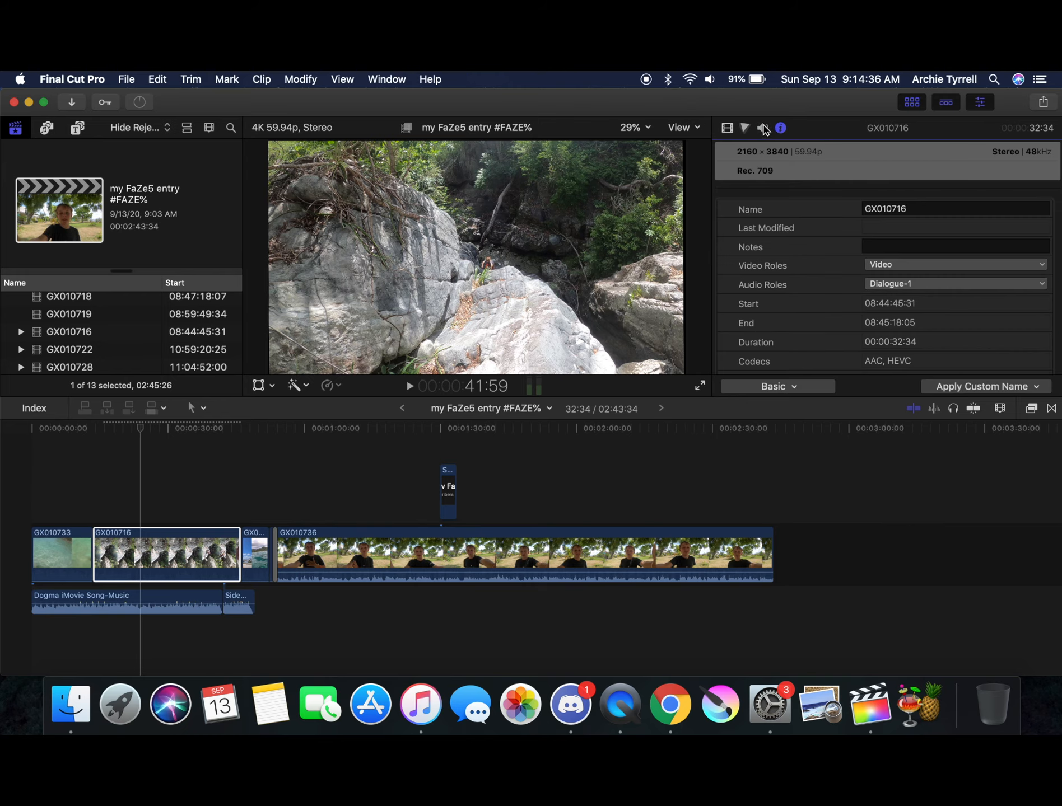
left_click(762, 127)
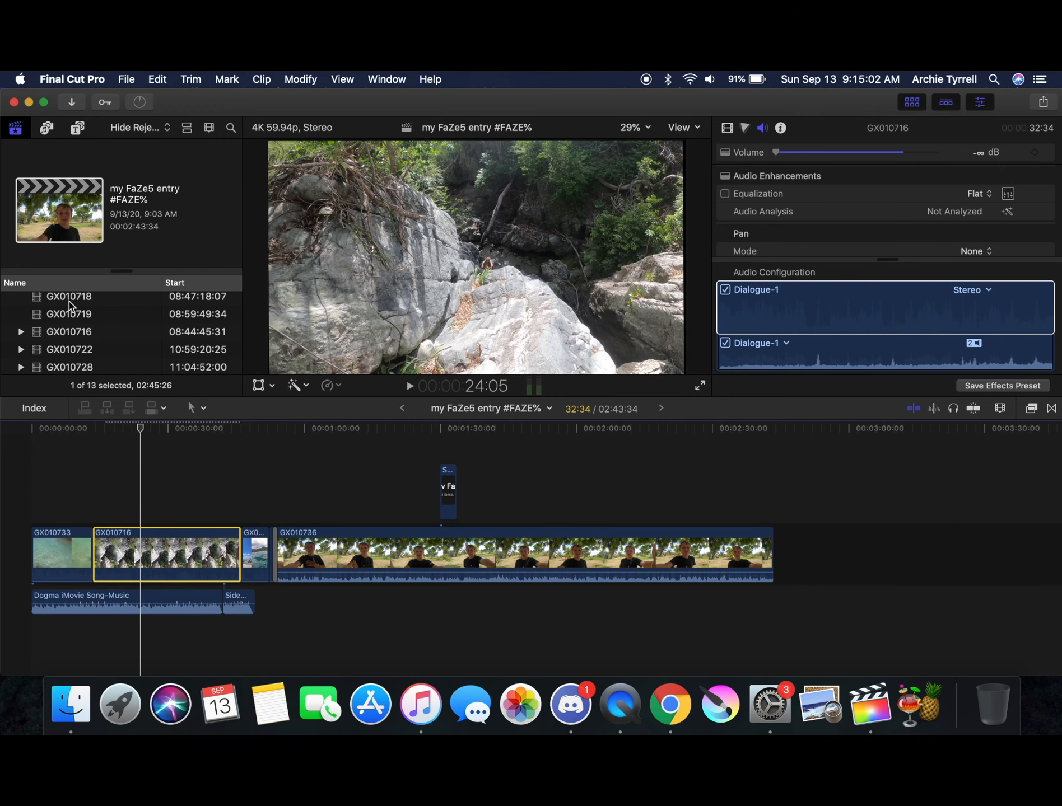
Select GX010719 in the browser, and view the Media Import window before closing it
scroll(96, 358, "up", 5)
scroll(90, 345, "down", 3)
left_click(87, 338)
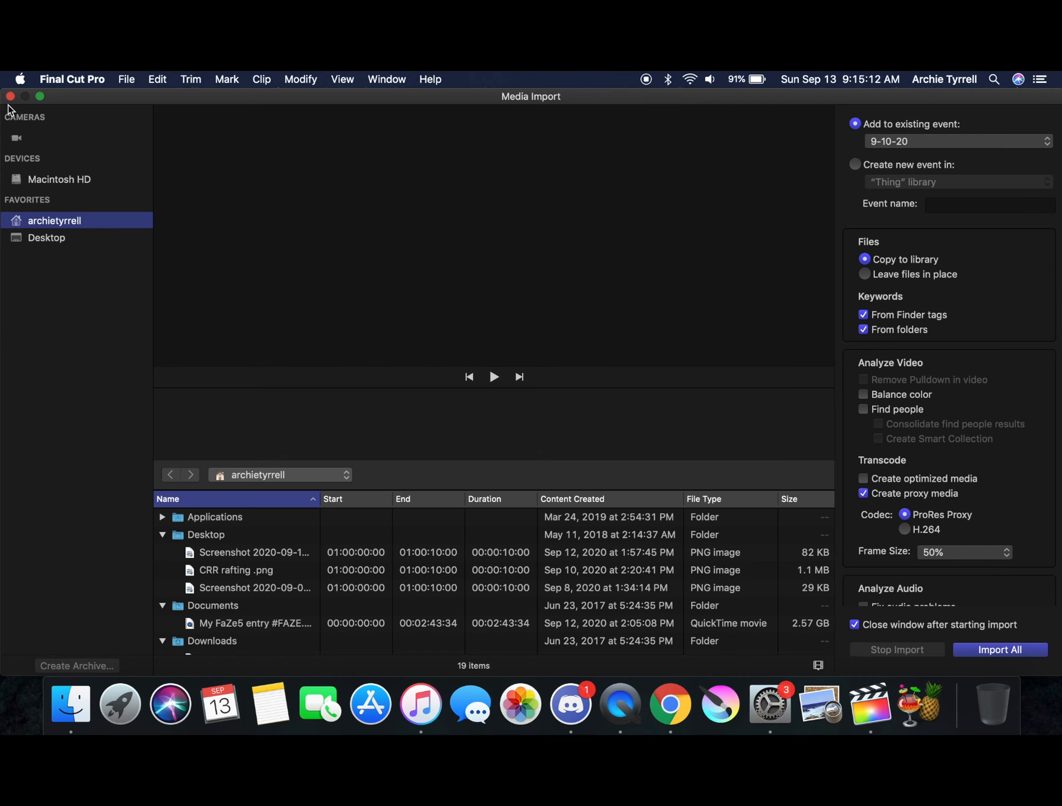
left_click(10, 96)
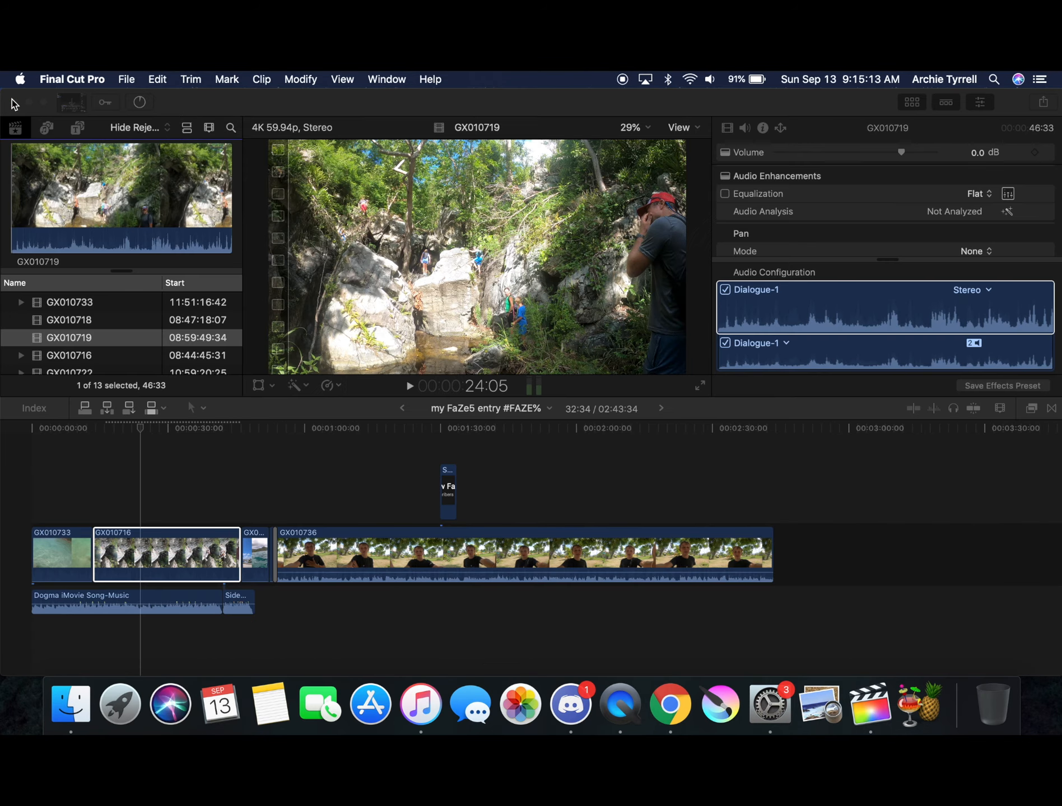
Browse the event's clip list and preview the song Sideman Strut Short iMovie Song-Music
left_click(63, 338)
scroll(59, 358, "down", 1)
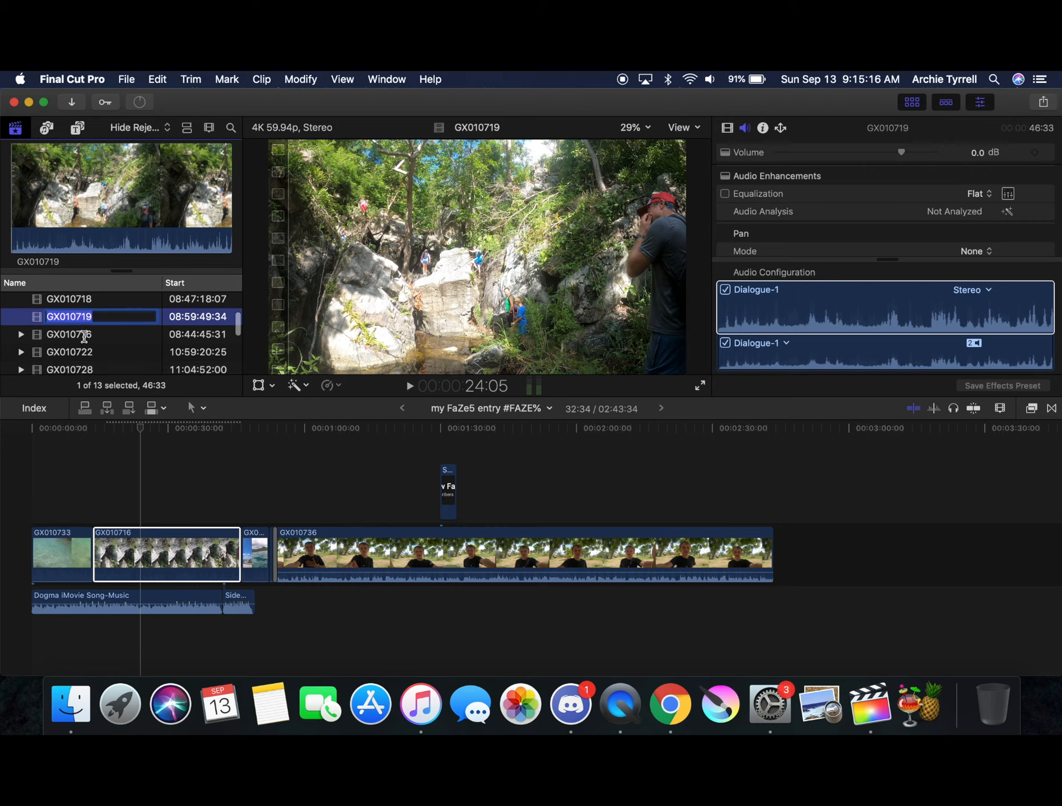
scroll(84, 337, "down", 5)
left_click(84, 338)
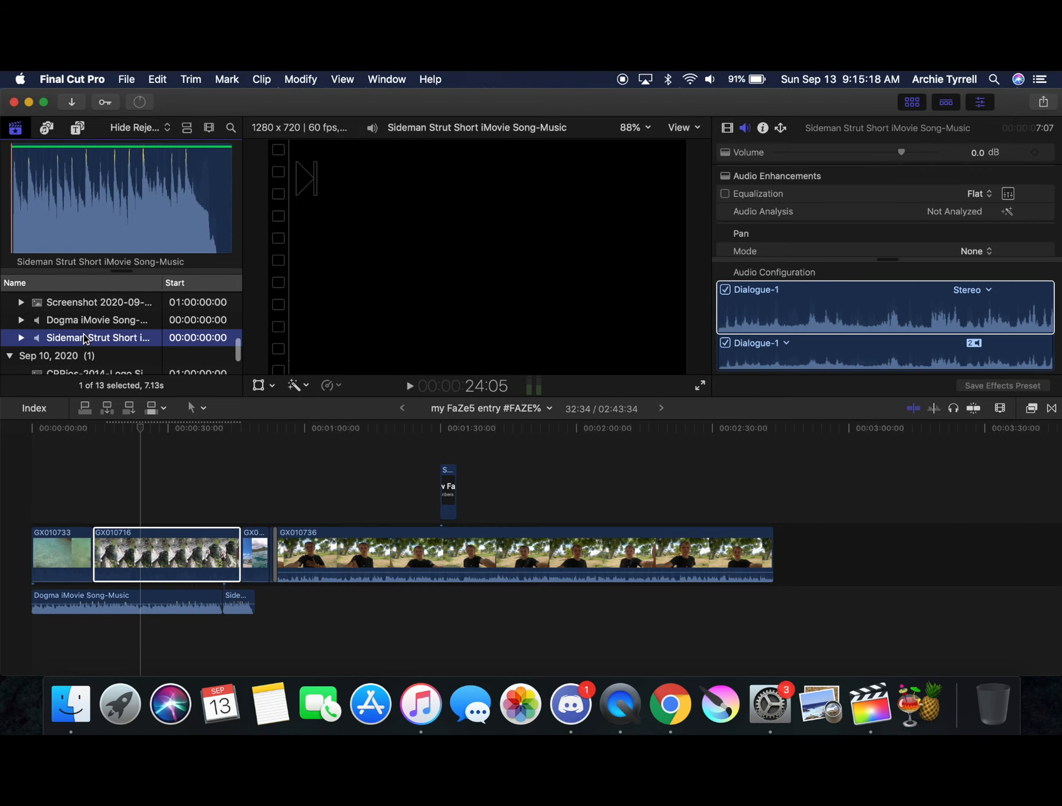
scroll(87, 325, "up", 6)
scroll(86, 319, "down", 3)
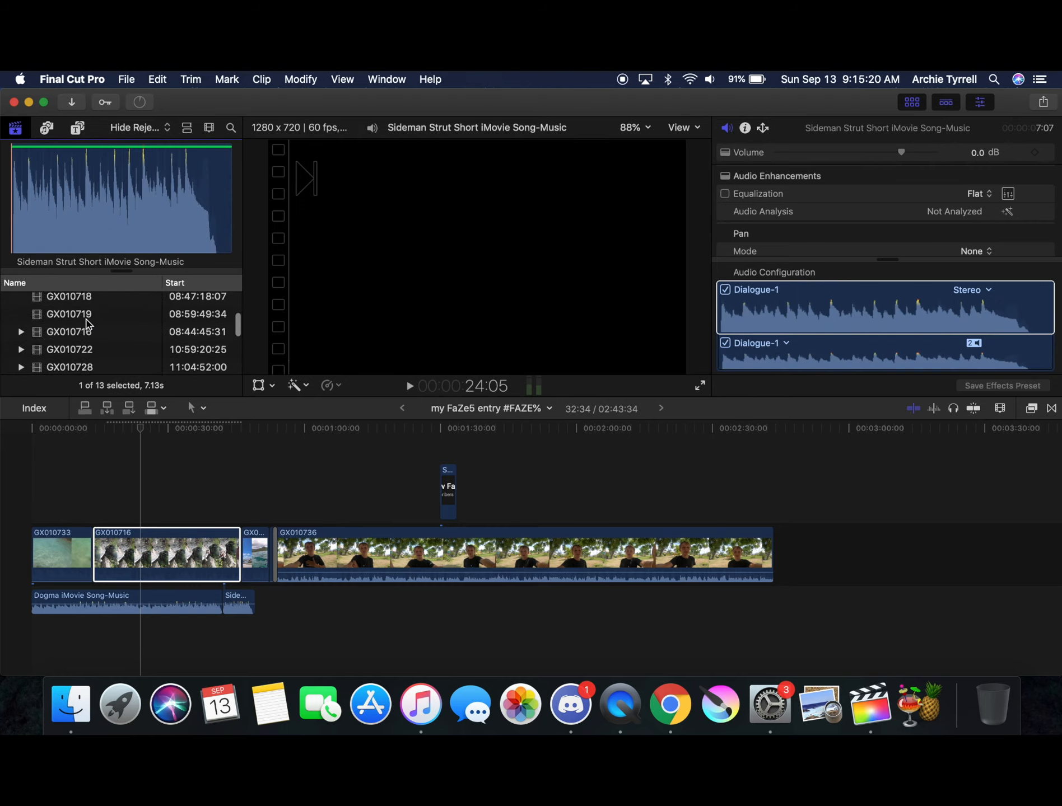
Try placing GX010716 from the browser into the timeline above the existing GX010716 clip, and undo it
left_click(67, 313)
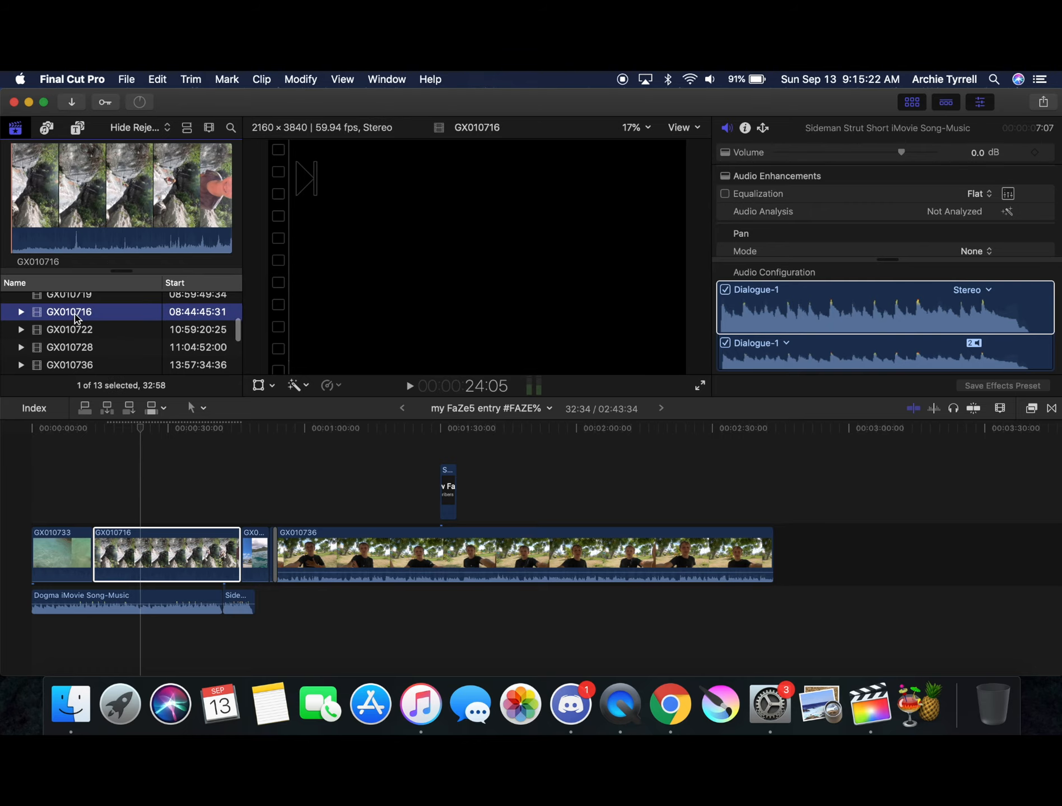
left_click_drag(77, 318, 206, 480)
key("super+z")
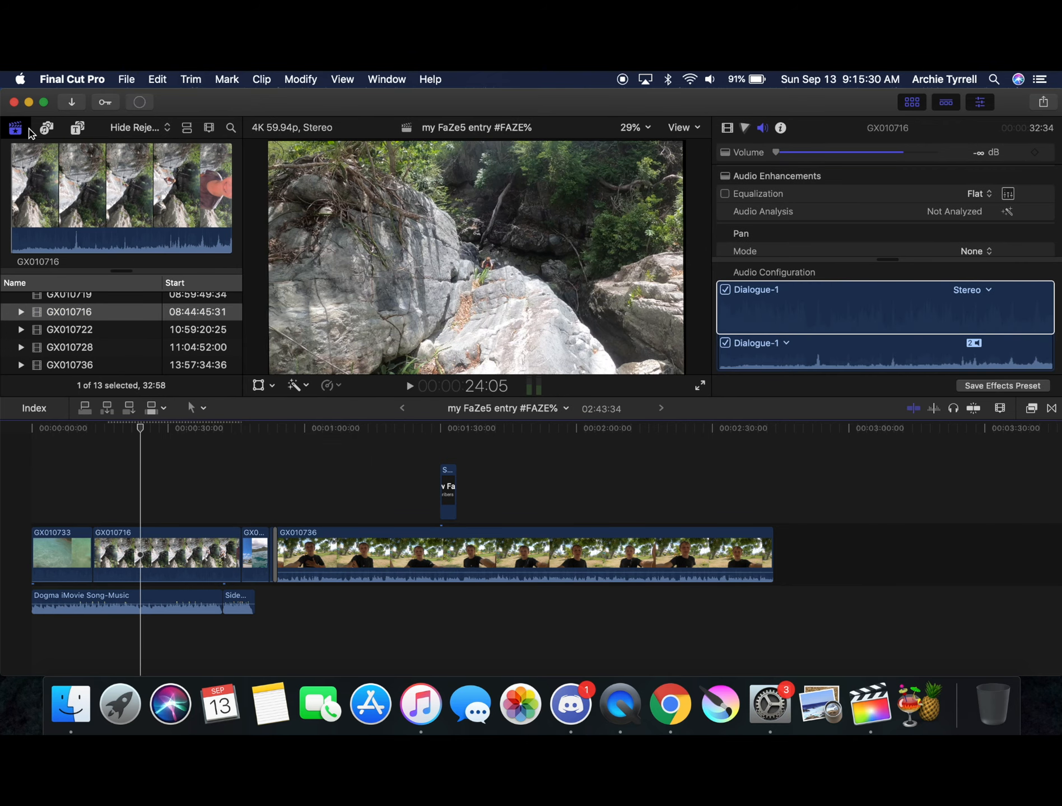
Move the playhead to 59:44 in GX010736 and bring the song files into view in the browser
left_click(255, 482)
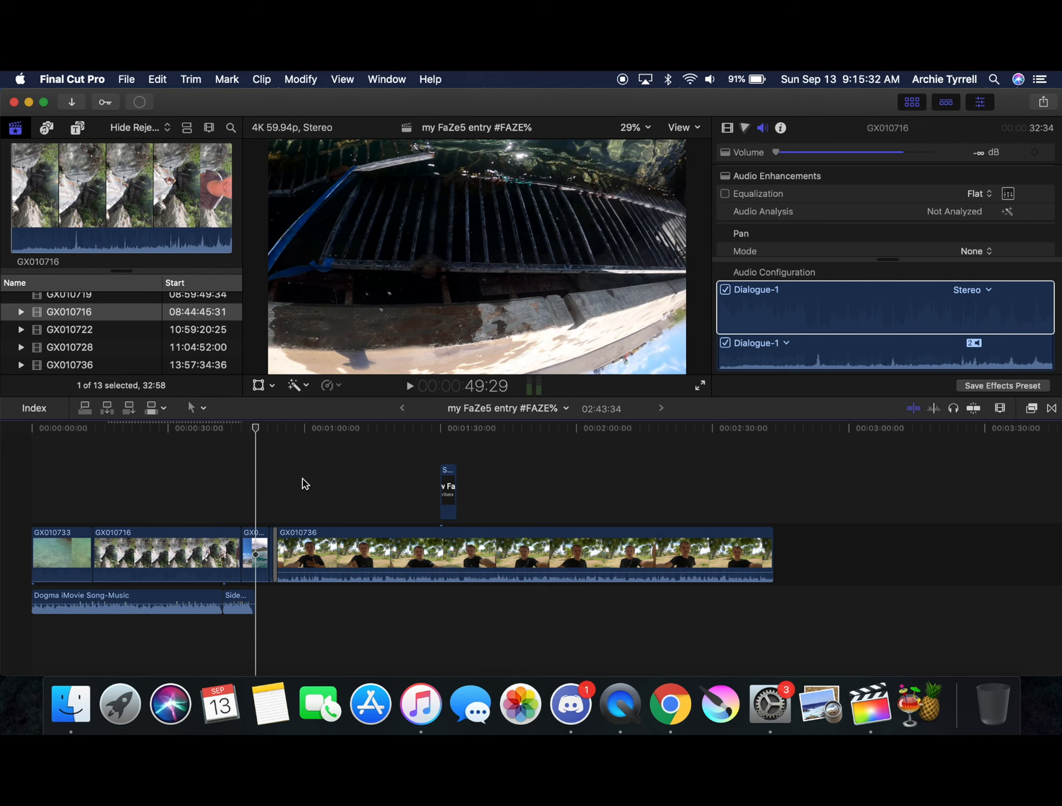
left_click(302, 481)
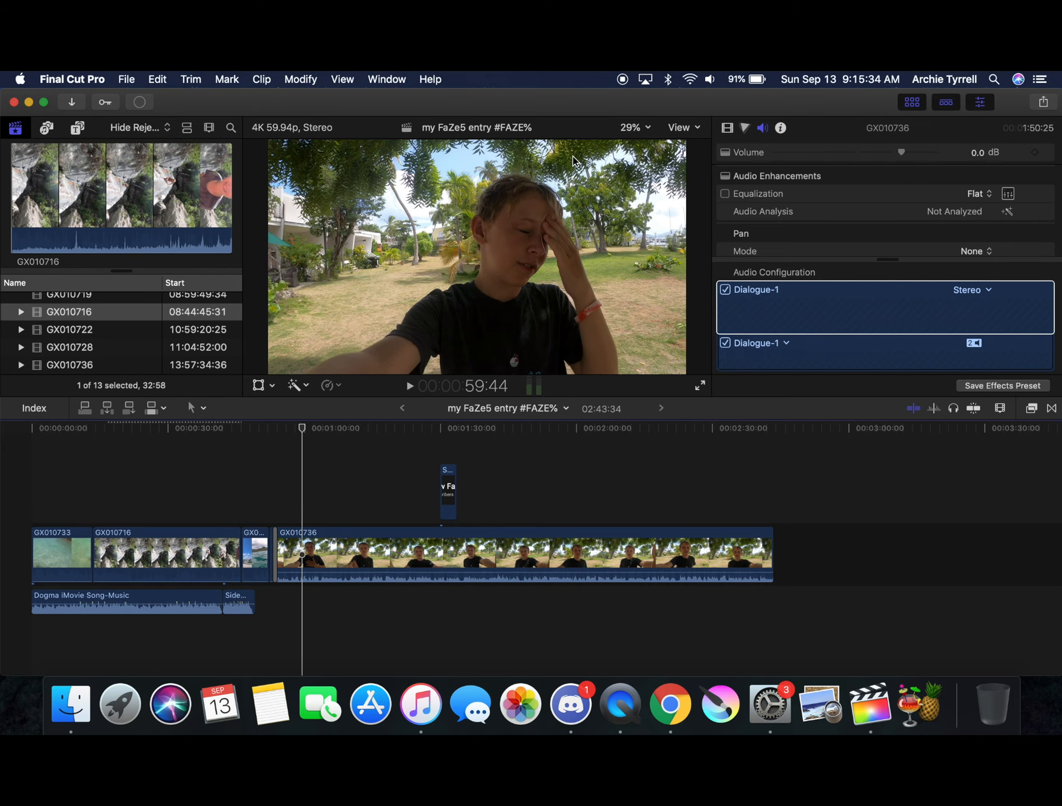
scroll(194, 330, "down", 5)
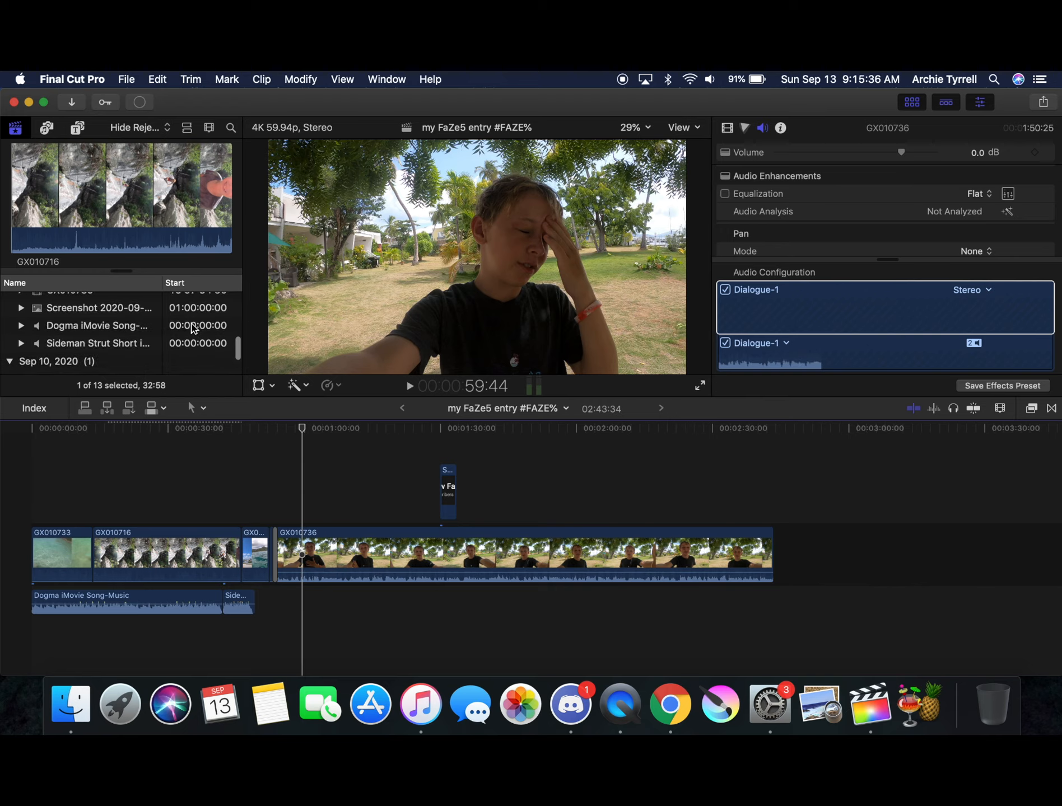
View the Dogma iMovie Song-Music file in the browser, and select the GX010736 clip in the list
left_click(104, 327)
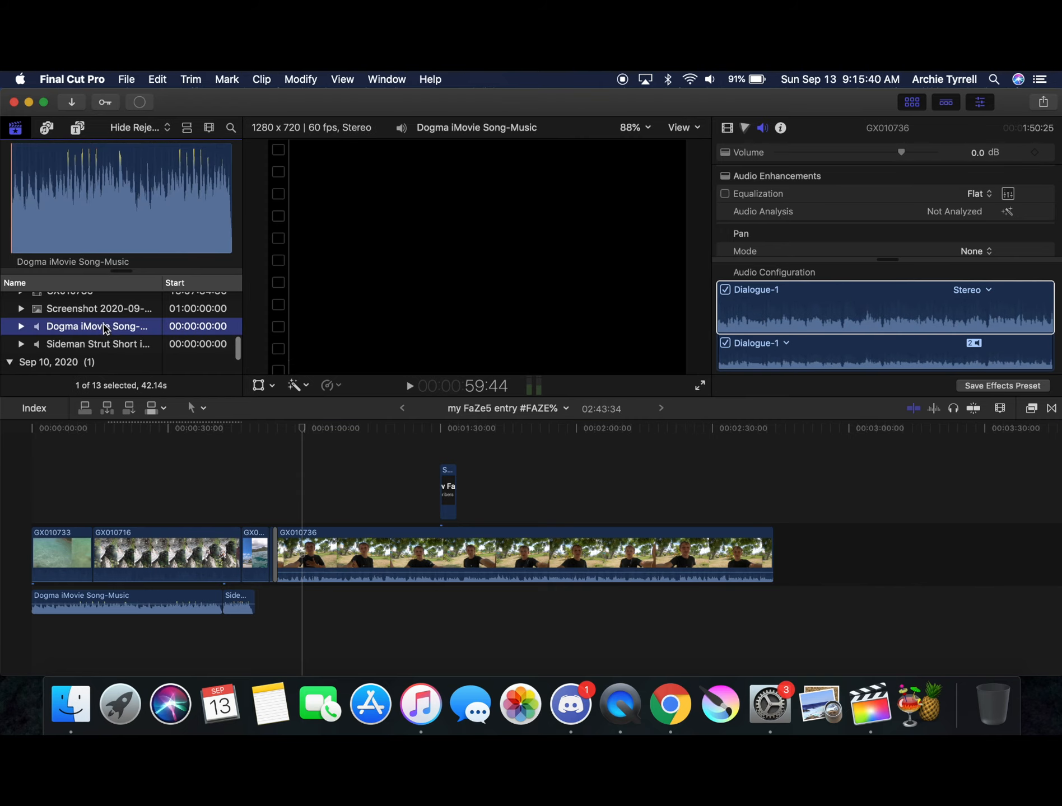
scroll(104, 325, "up", 2)
scroll(104, 325, "right", 1)
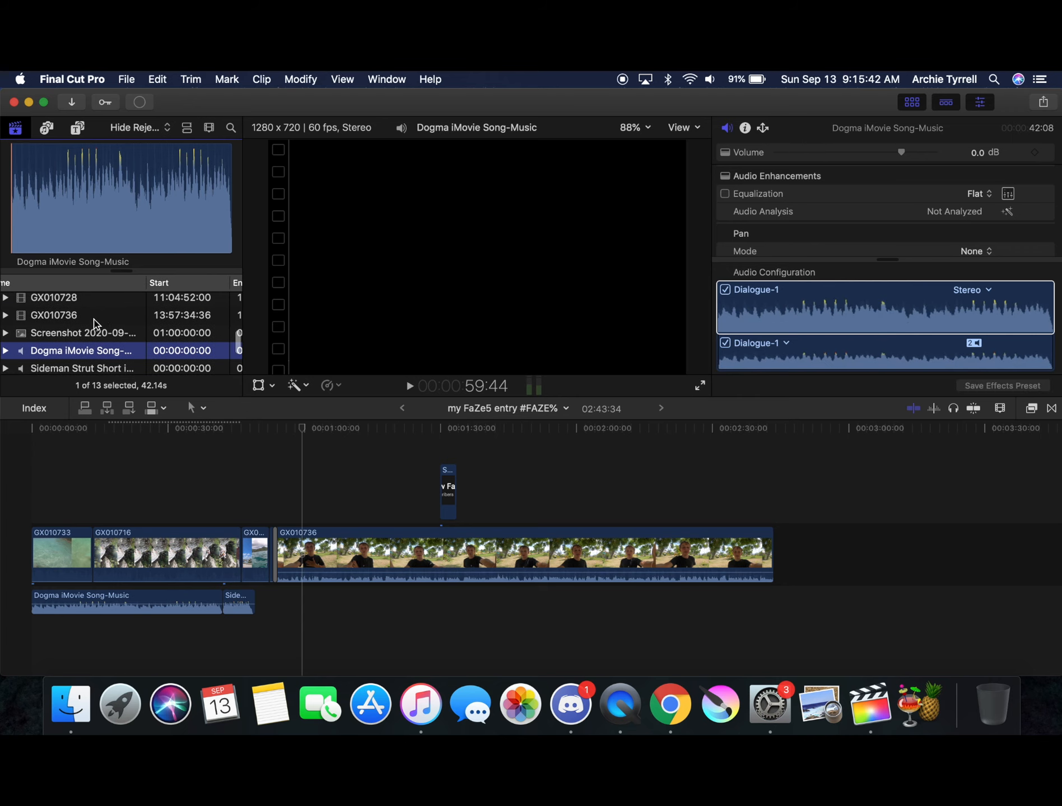
left_click(94, 316)
Open the Effects browser and look through the All, All Video & Audio and 360° effect categories
left_click(1030, 408)
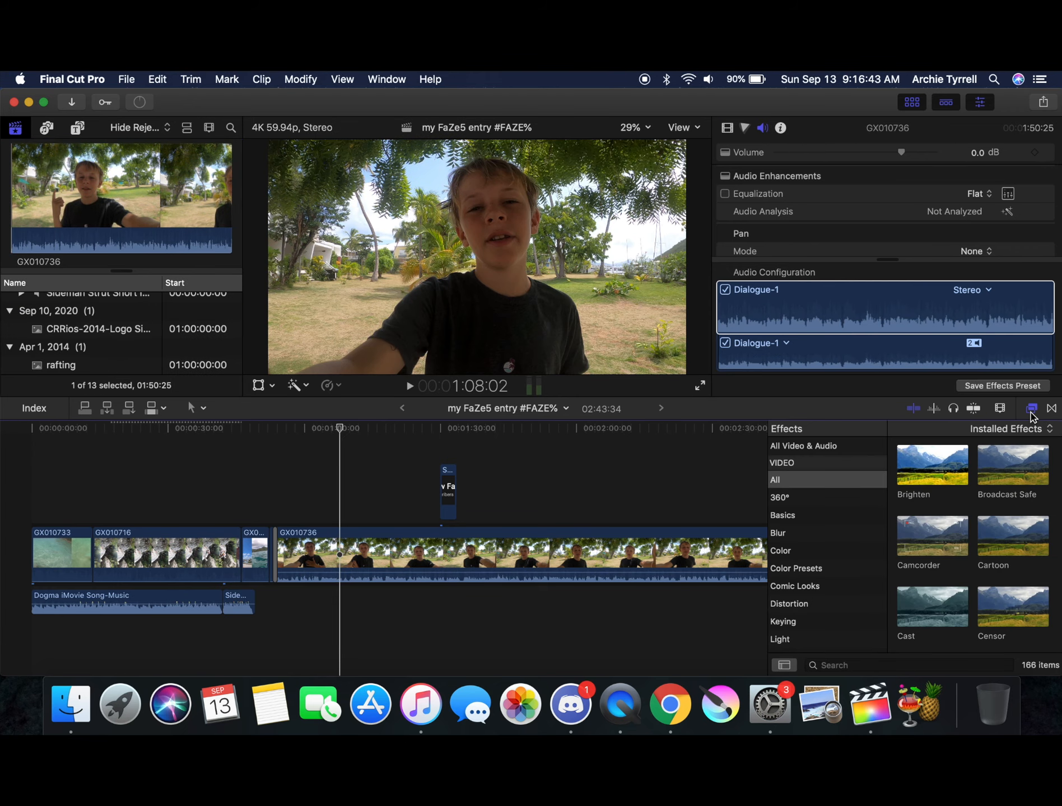
scroll(841, 521, "down", 5)
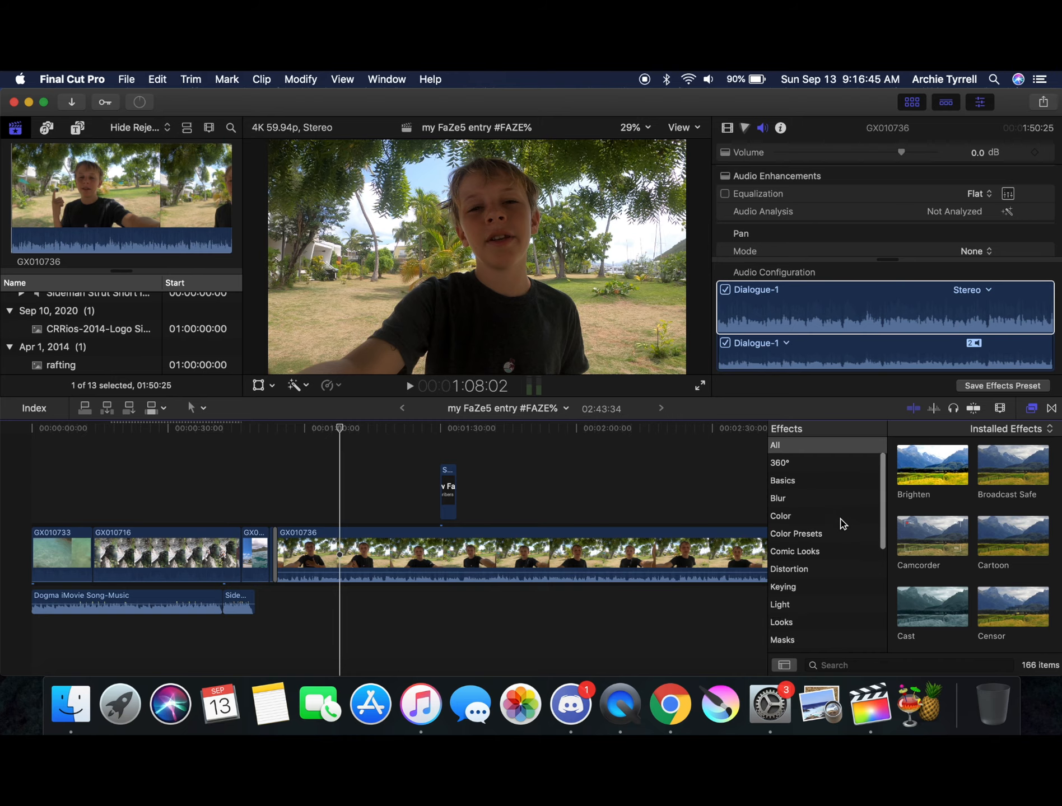
scroll(841, 521, "up", 5)
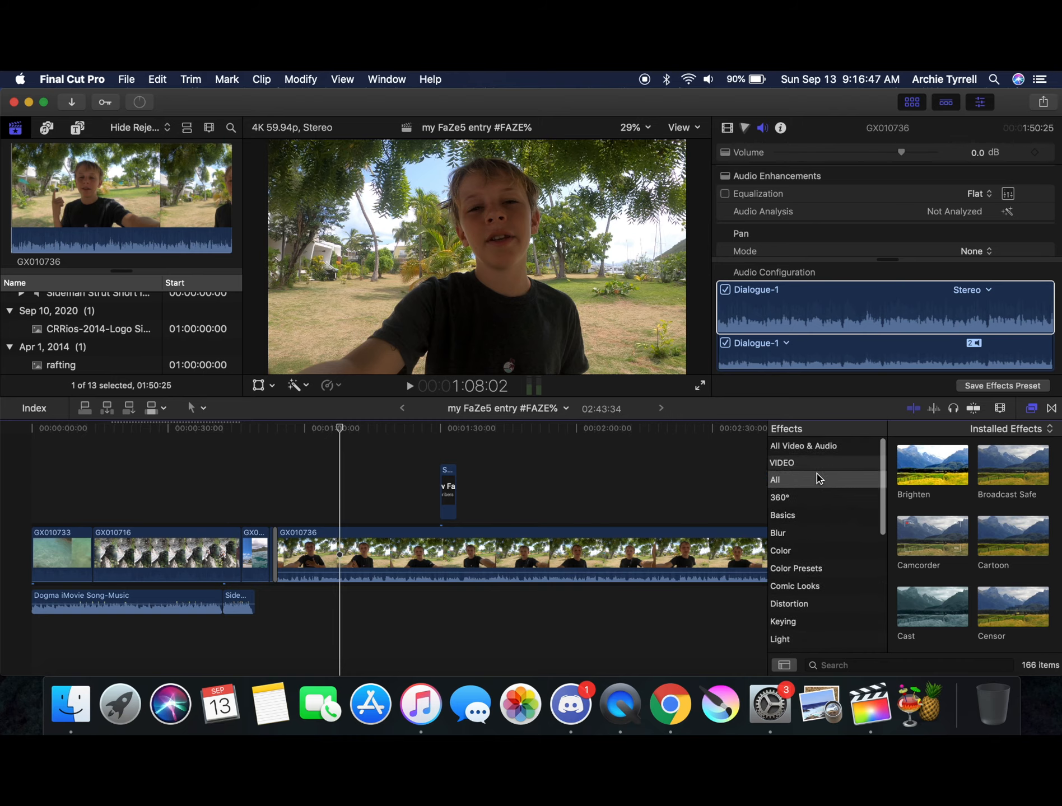
left_click(786, 471)
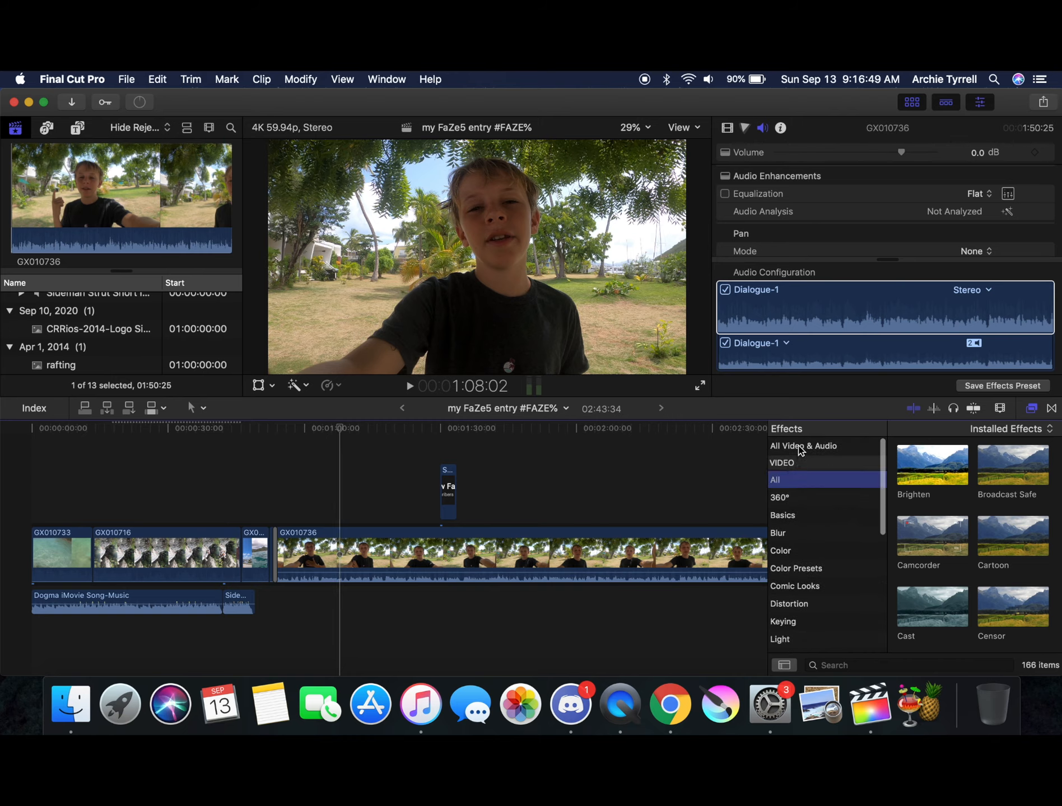
left_click(800, 450)
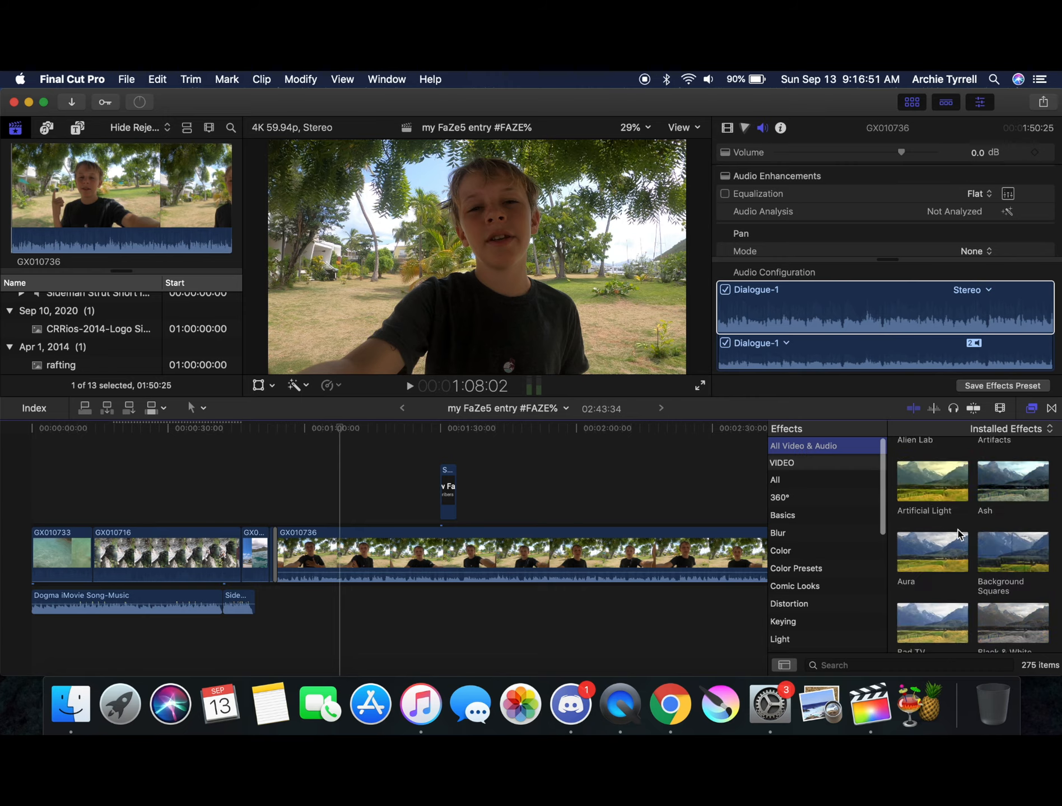
scroll(959, 535, "down", 20)
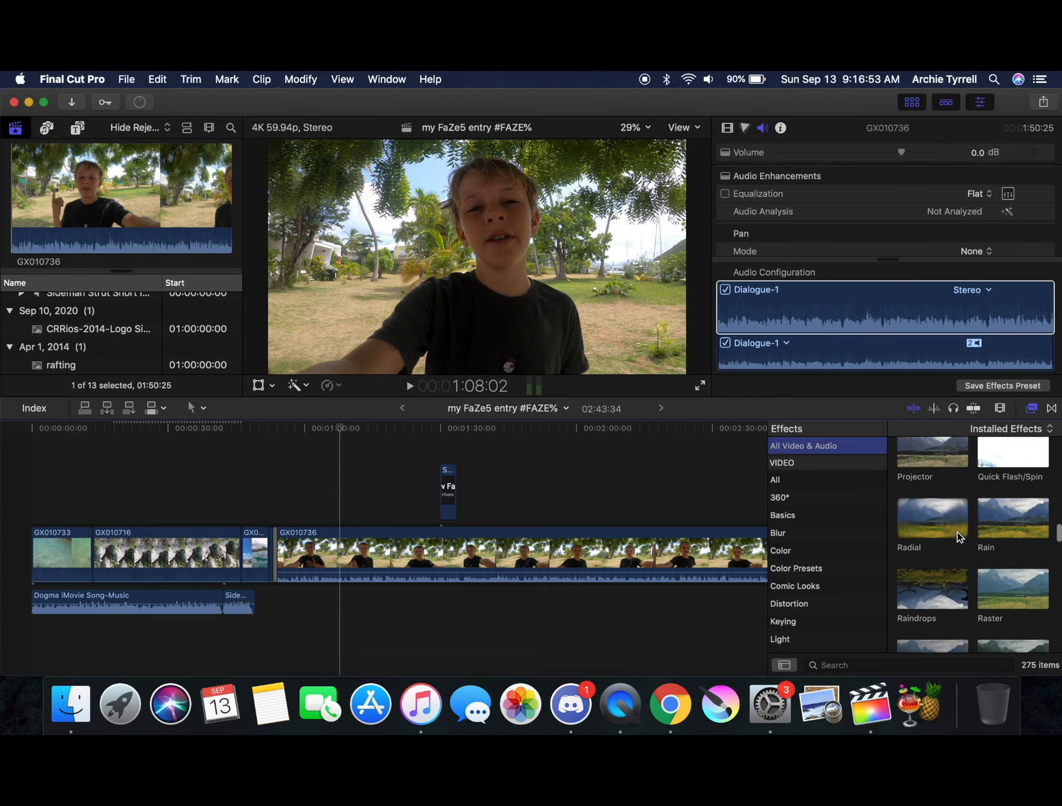
scroll(960, 536, "up", 20)
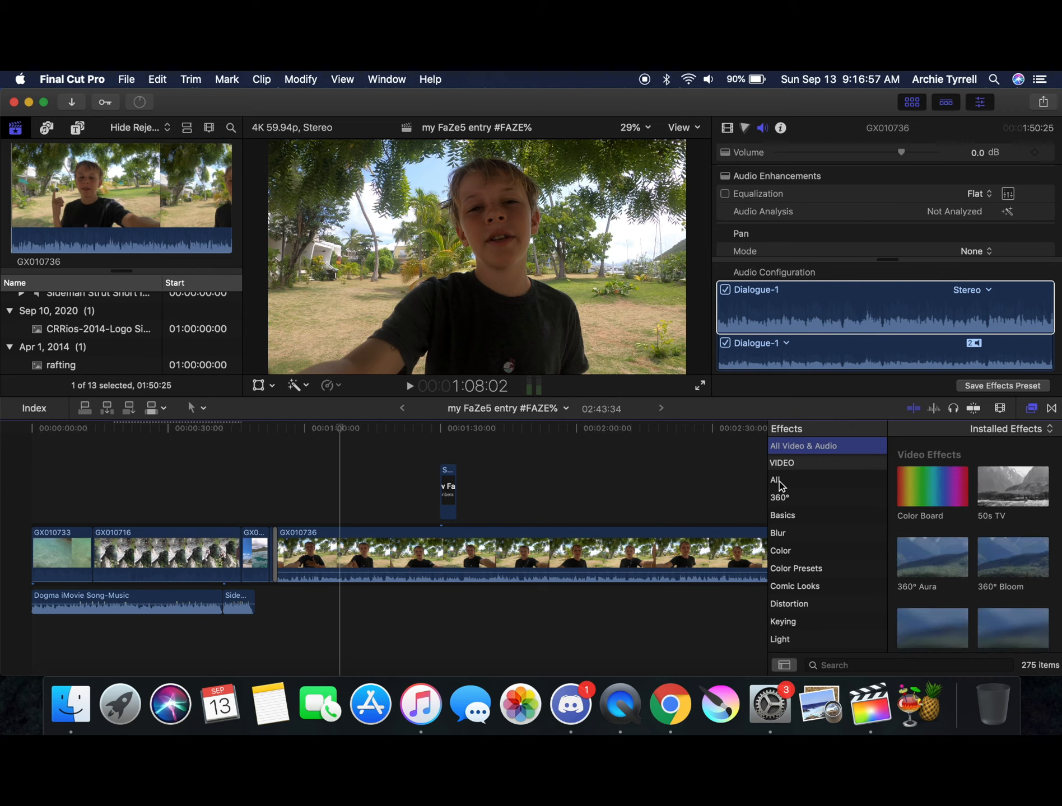
left_click(787, 499)
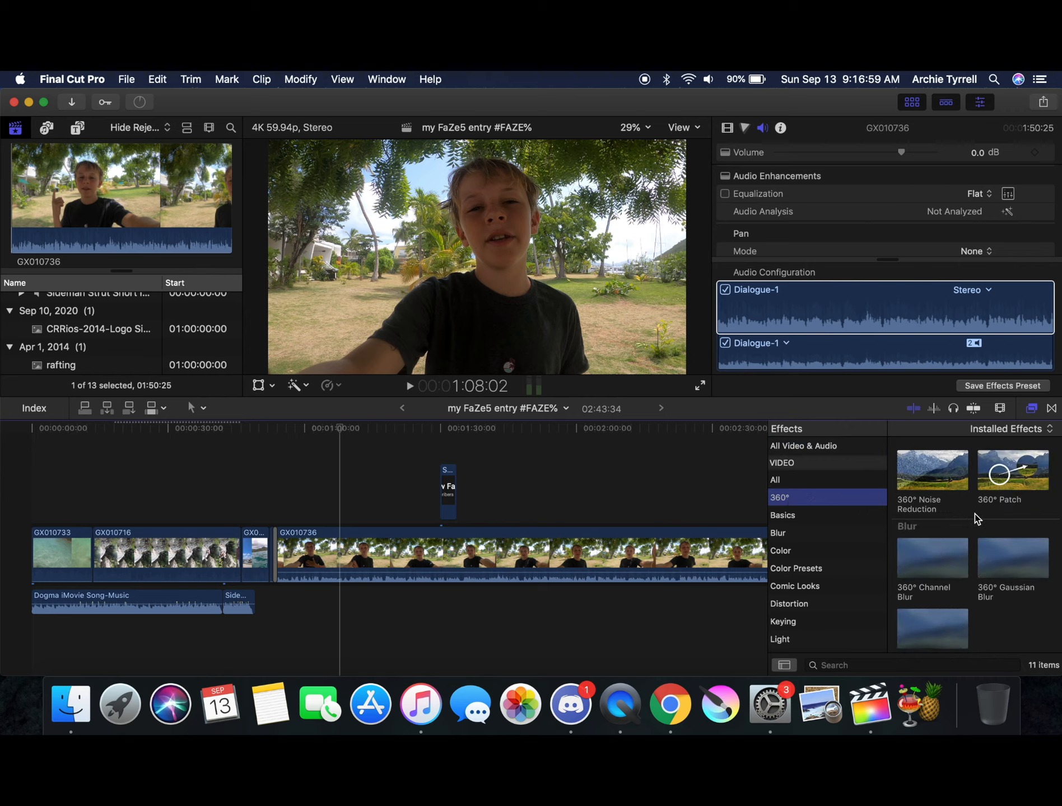
scroll(830, 522, "down", 5)
scroll(827, 519, "up", 6)
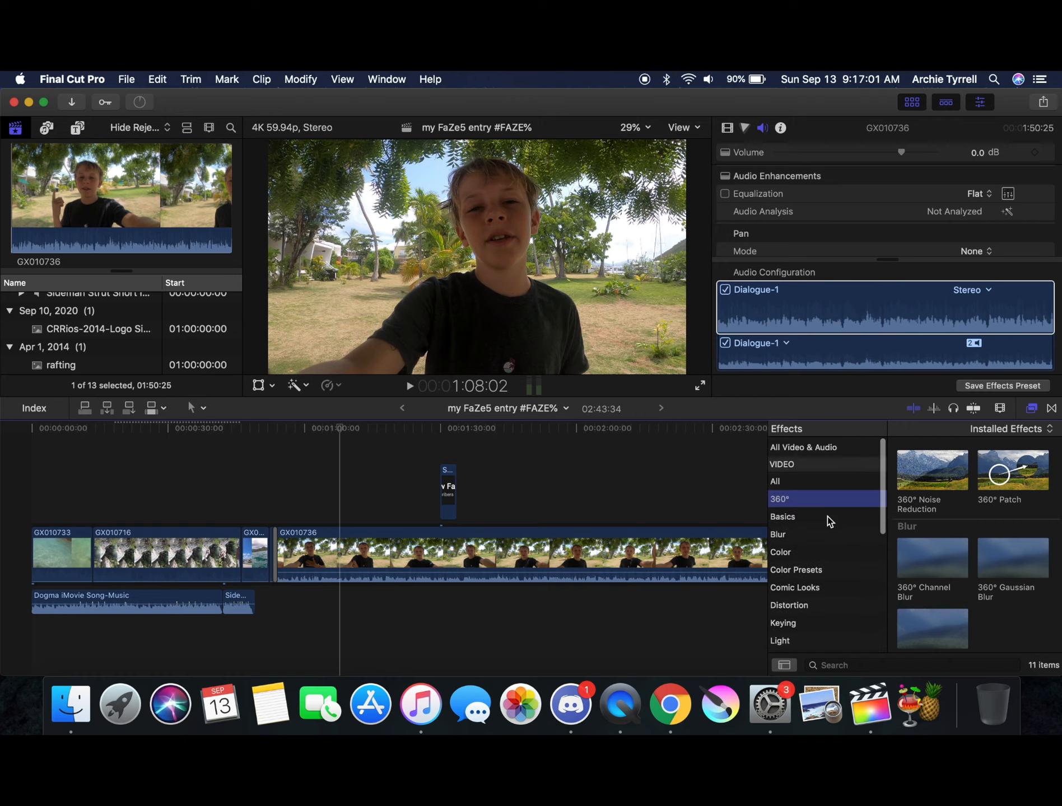
Search all video and audio effects for "fisheye" and apply the Fisheye effect to the GX010736 timeline clip
left_click(902, 666)
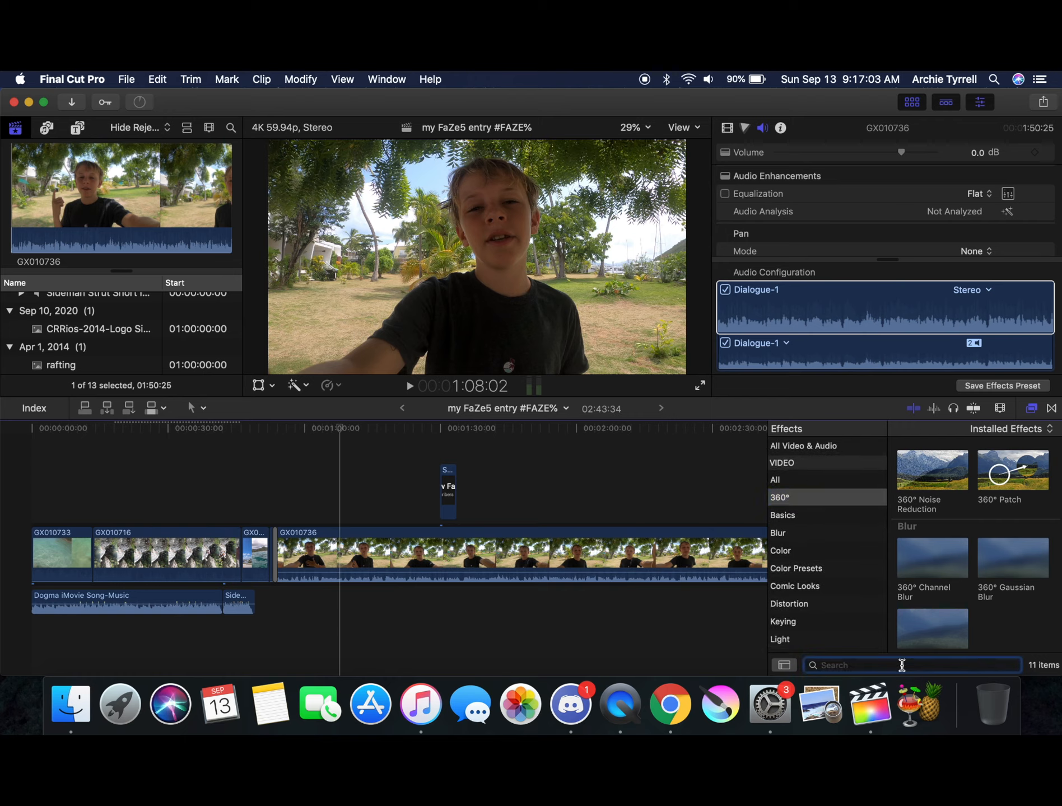
left_click(788, 447)
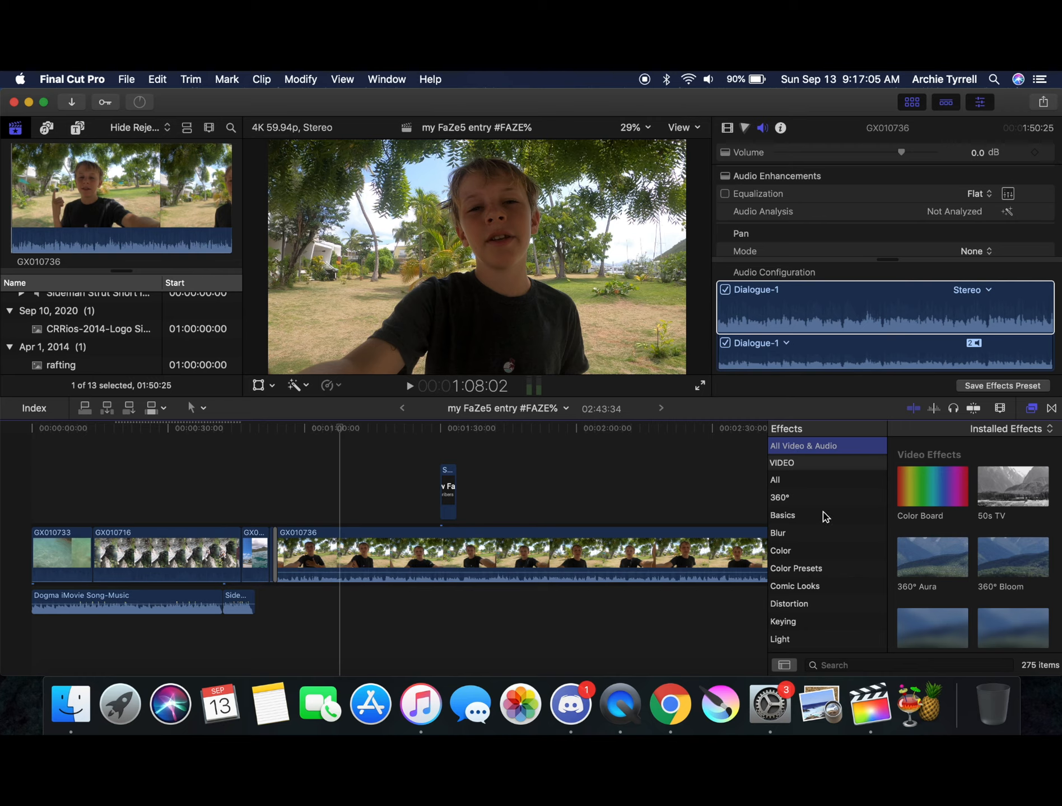
left_click(853, 666)
type("fis")
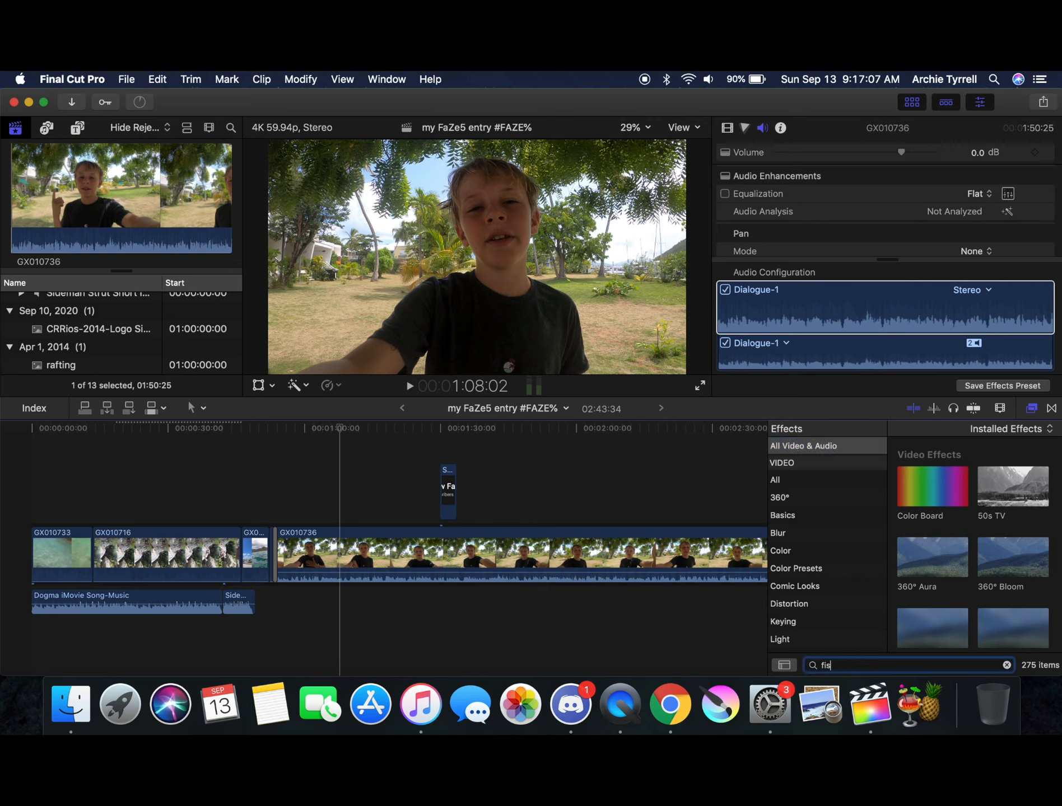
type("heye")
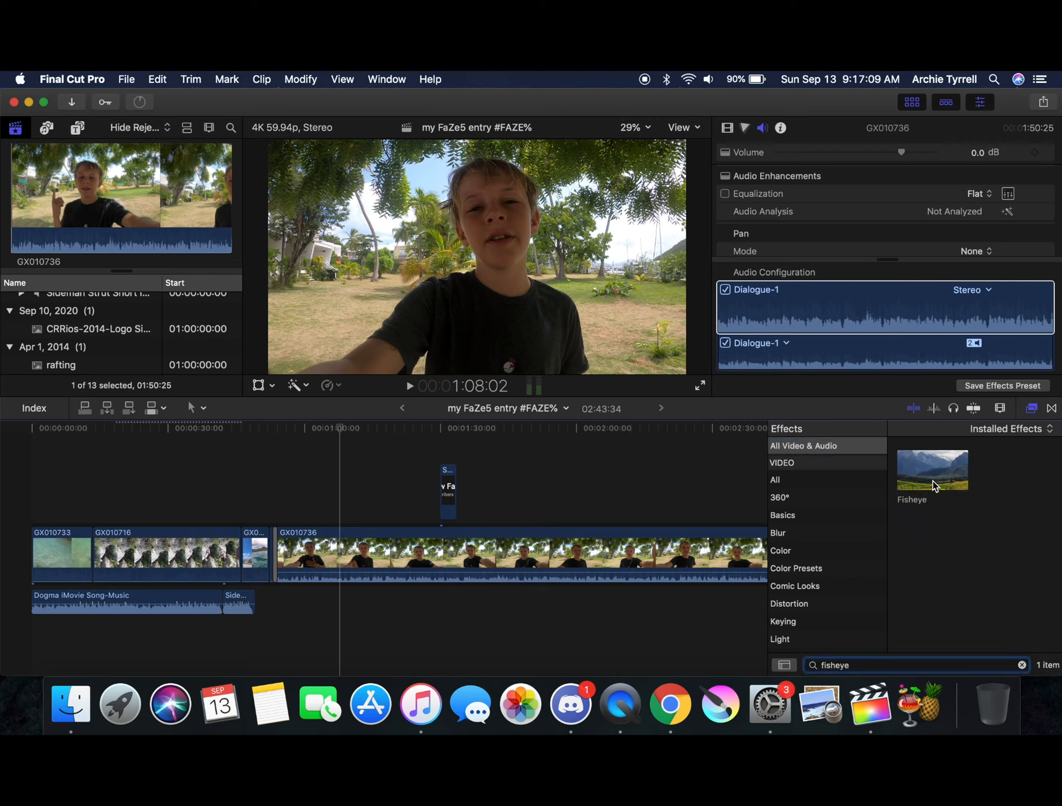
left_click_drag(933, 486, 592, 568)
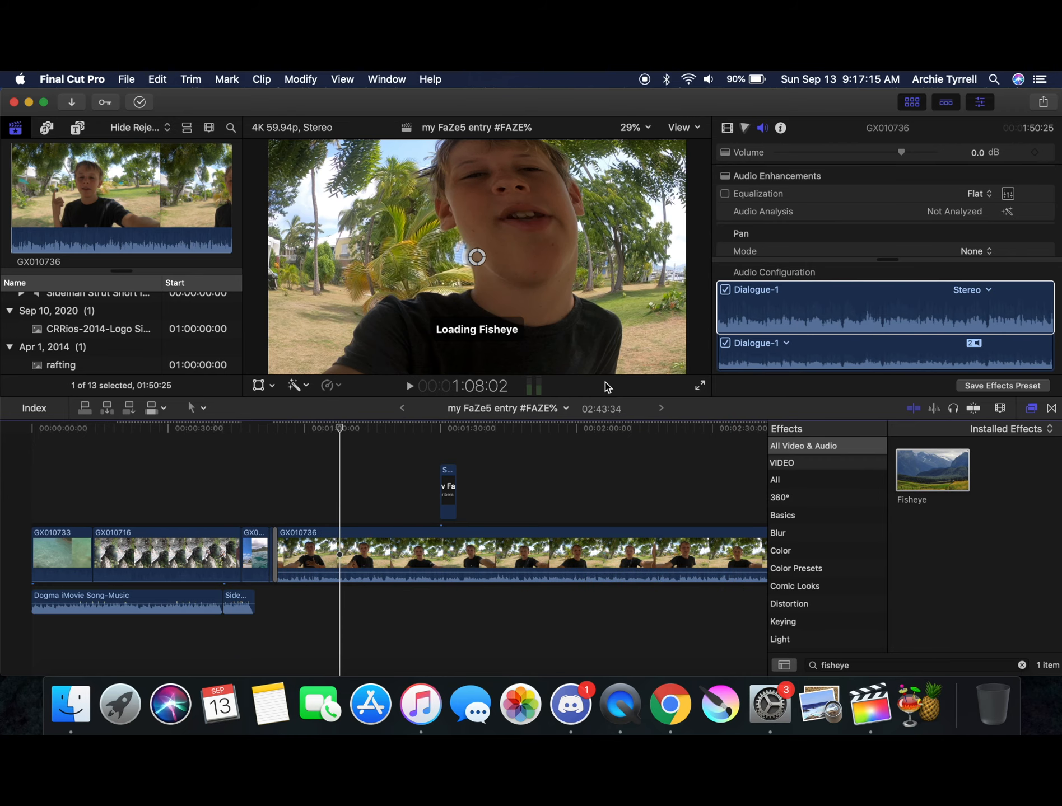
Move the Fisheye center onto the face at about X 0.07, Y 0.17, then clear the effect search and close the Effects browser
left_click_drag(476, 257, 492, 219)
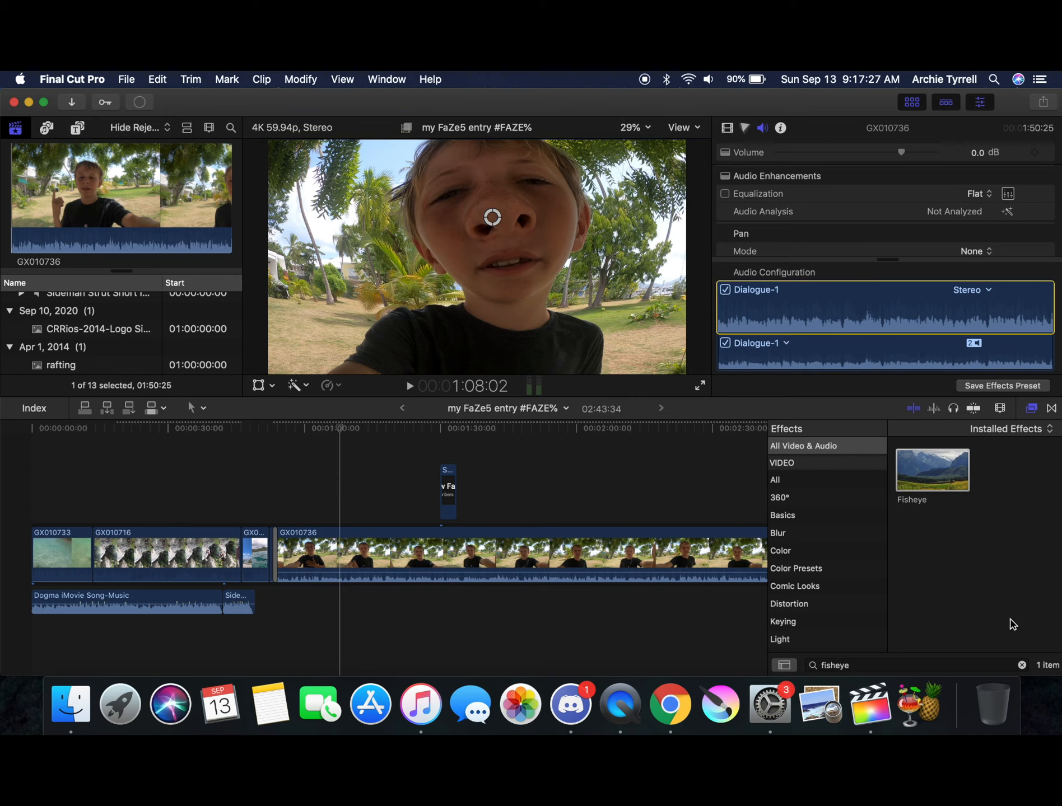
left_click(1021, 665)
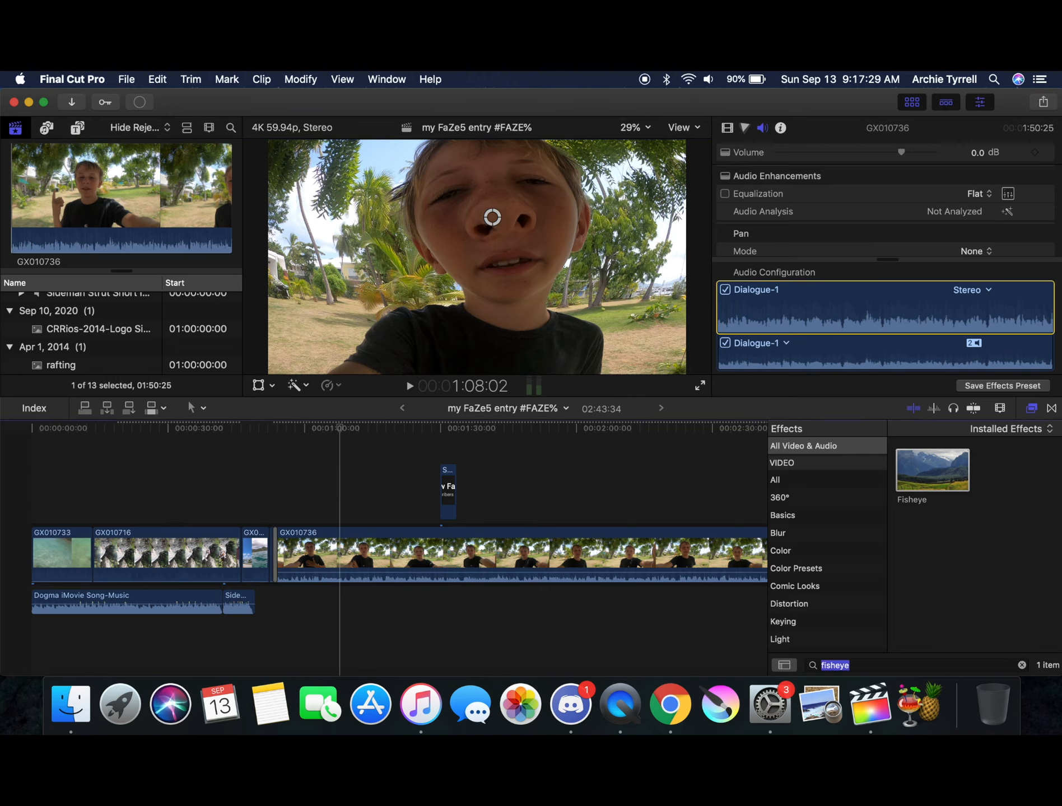
key("BackSpace")
left_click(1032, 409)
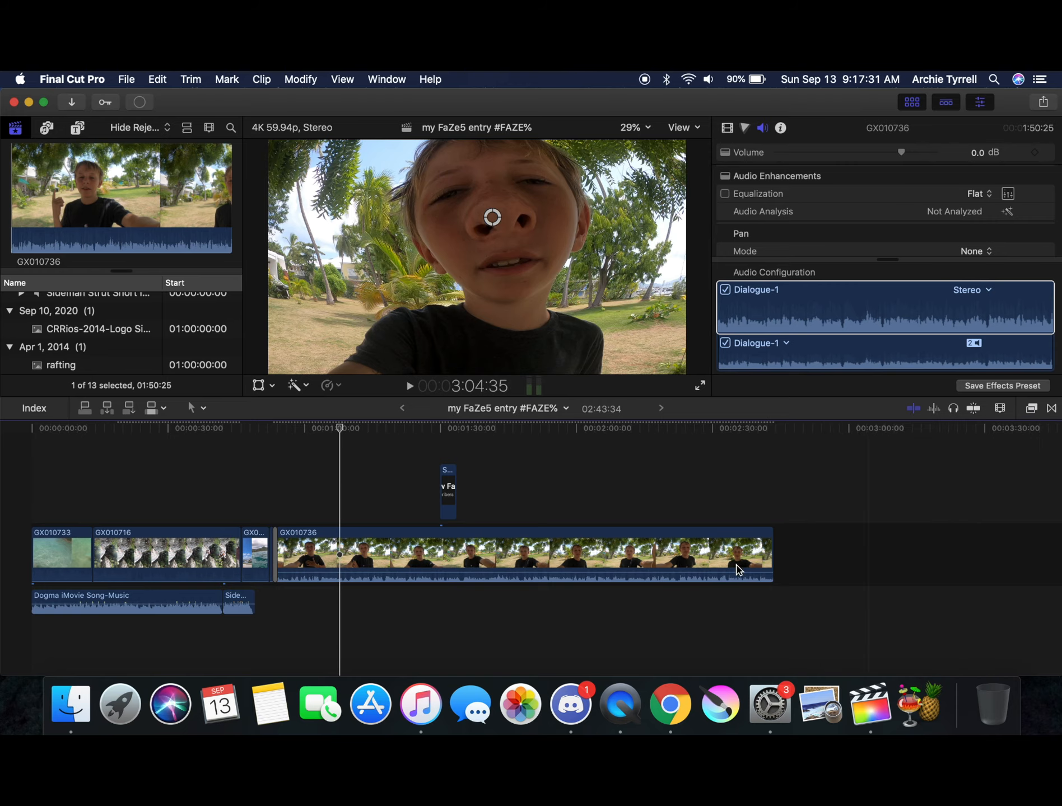
Play GX010736 around the channel screenshot overlay to review the Fisheye effect
key("space")
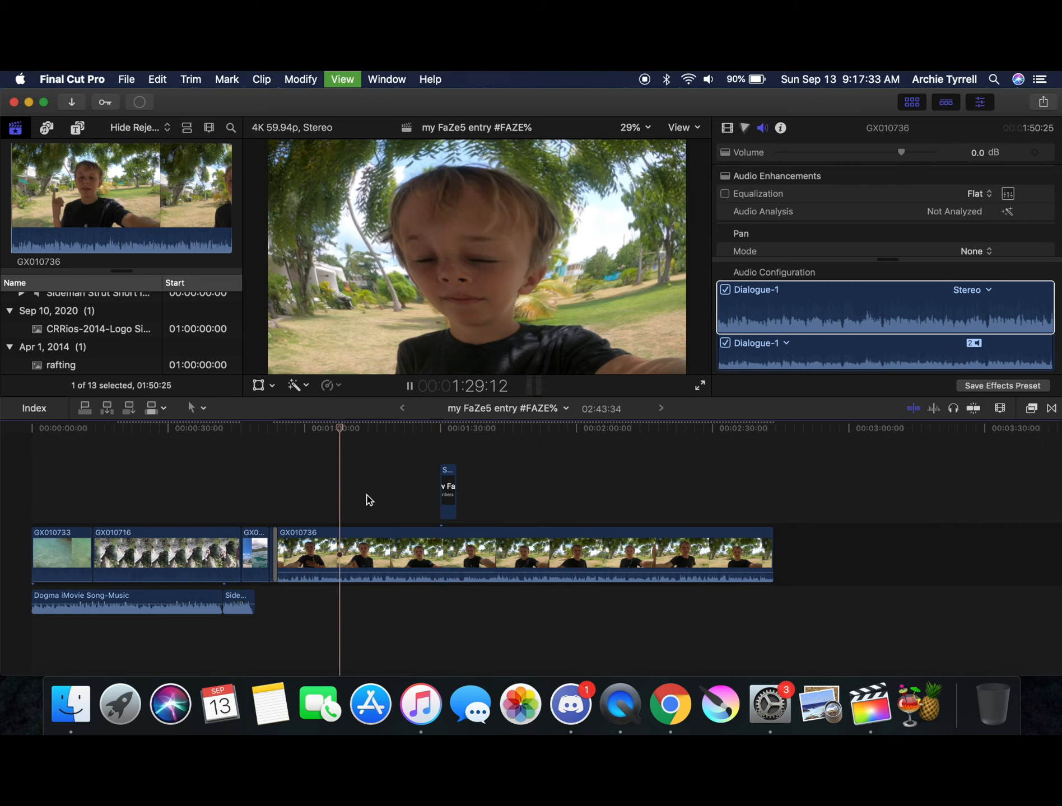
key("space")
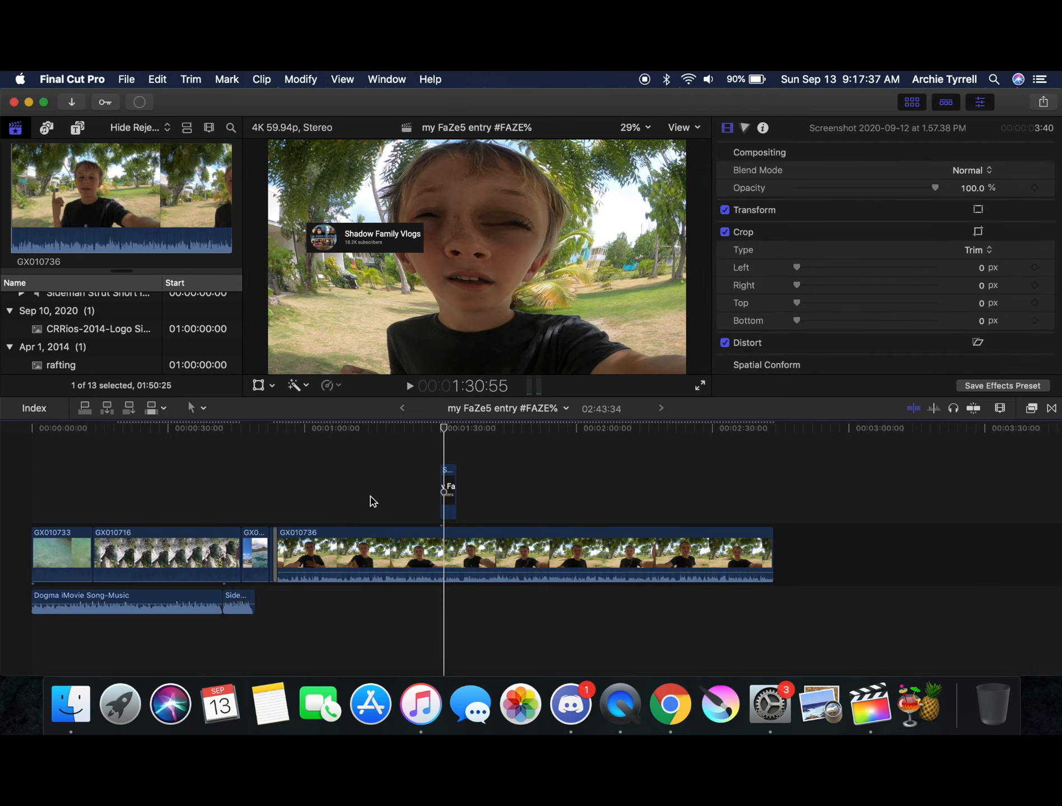
key("space")
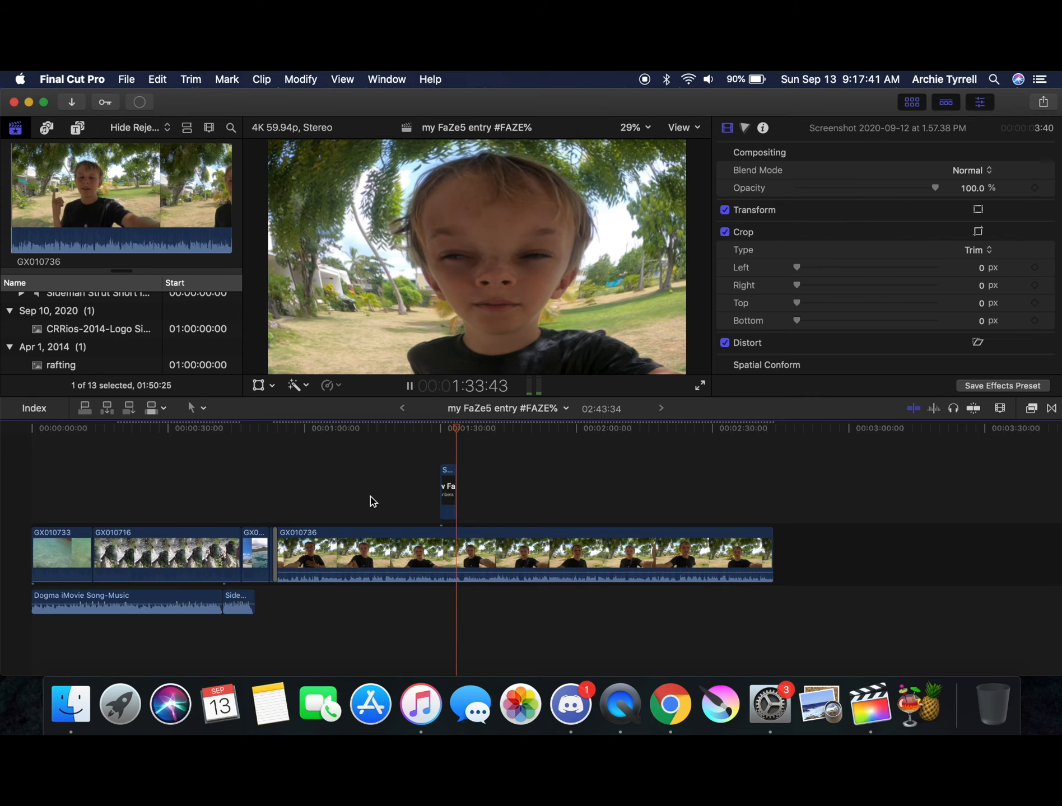
key("space")
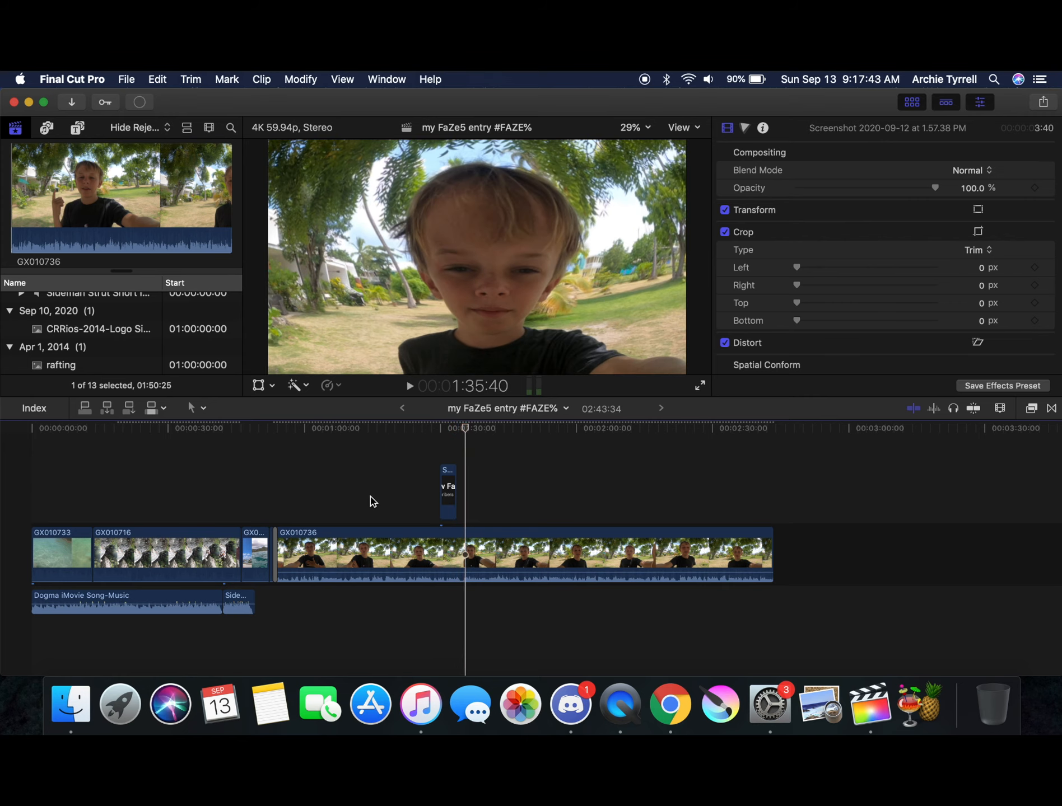
Show the video settings of GX010736 and move the Fisheye center to about X 0.12, Y 0.08
left_click(1037, 304)
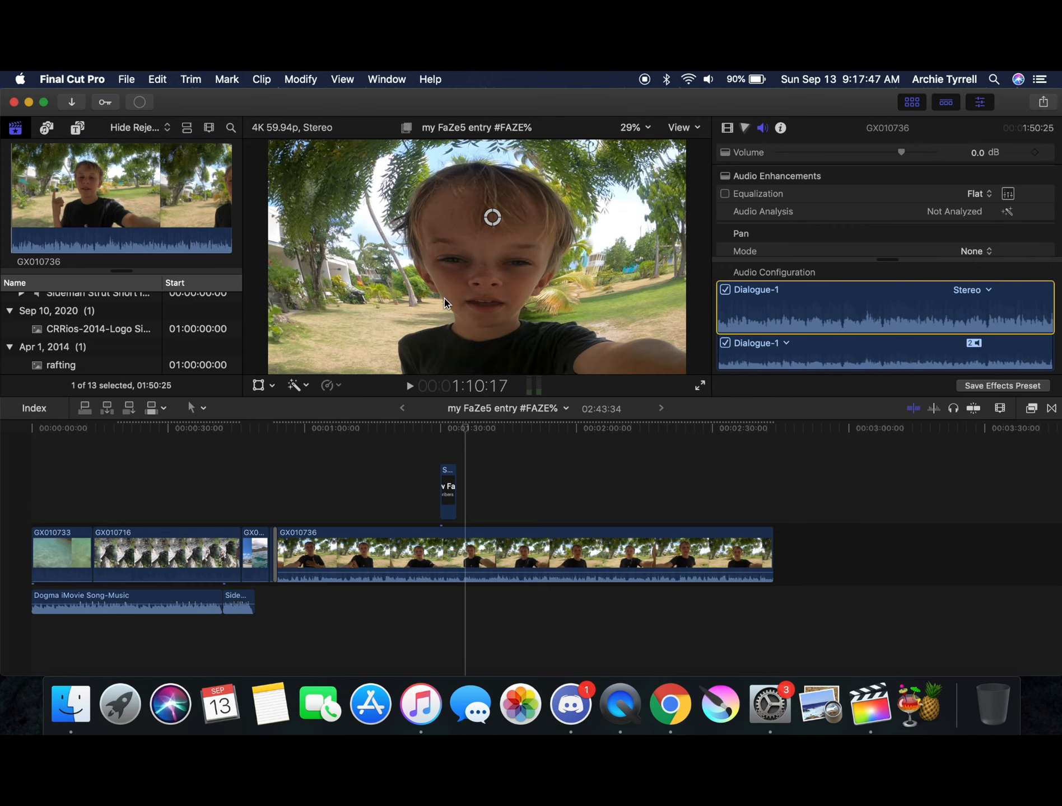
left_click(473, 555)
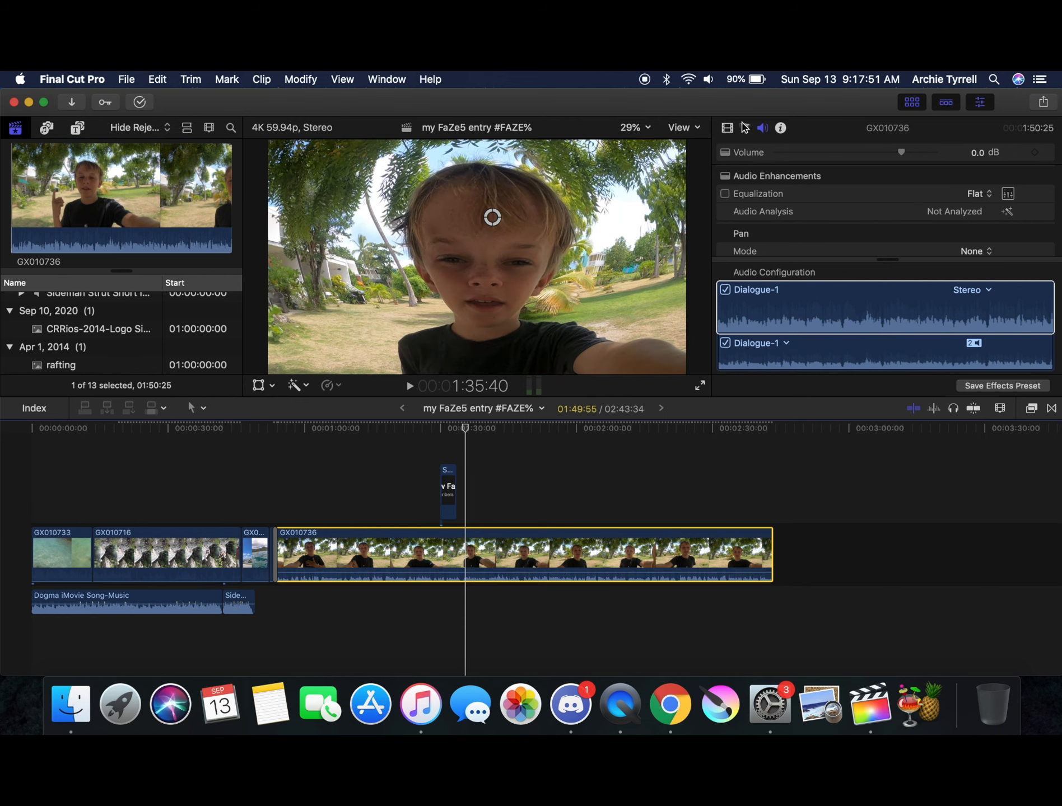
left_click(732, 126)
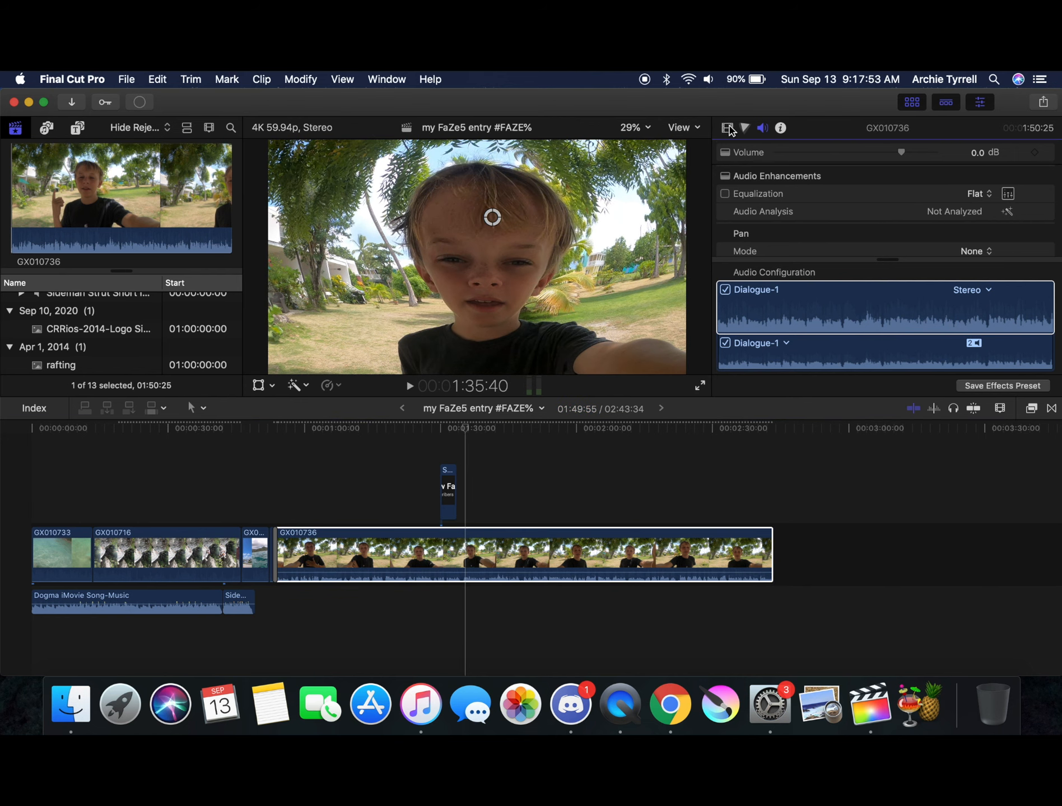
left_click(728, 129)
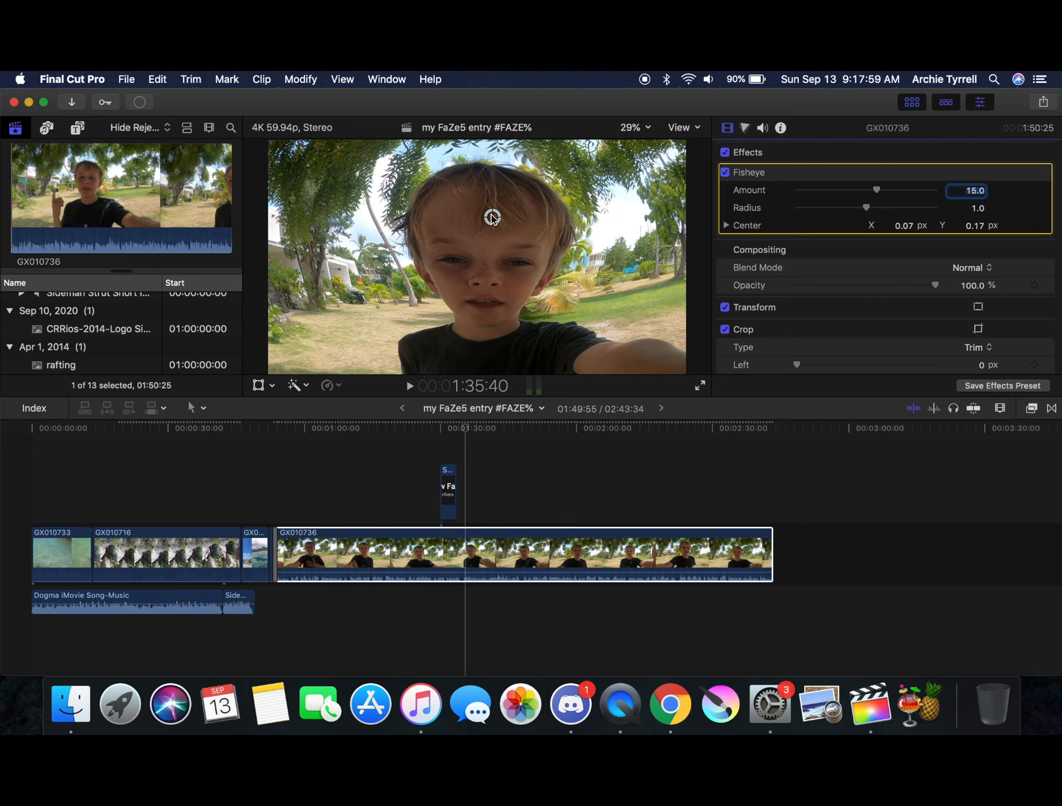
mouse_move(493, 220)
left_mouse_down()
mouse_move(490, 243)
mouse_move(519, 230)
mouse_move(505, 238)
left_mouse_up()
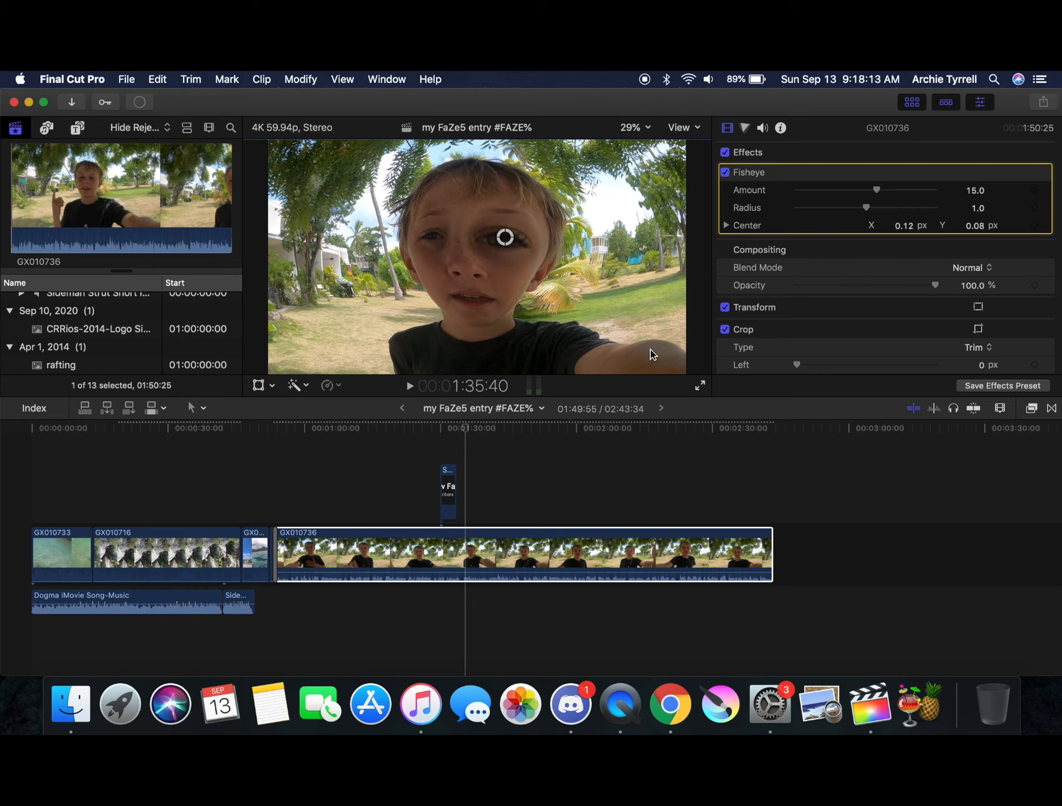
Check the Fisheye distortion at several frames of GX010736 just after the screenshot overlay, and raise the system volume
left_click(512, 522)
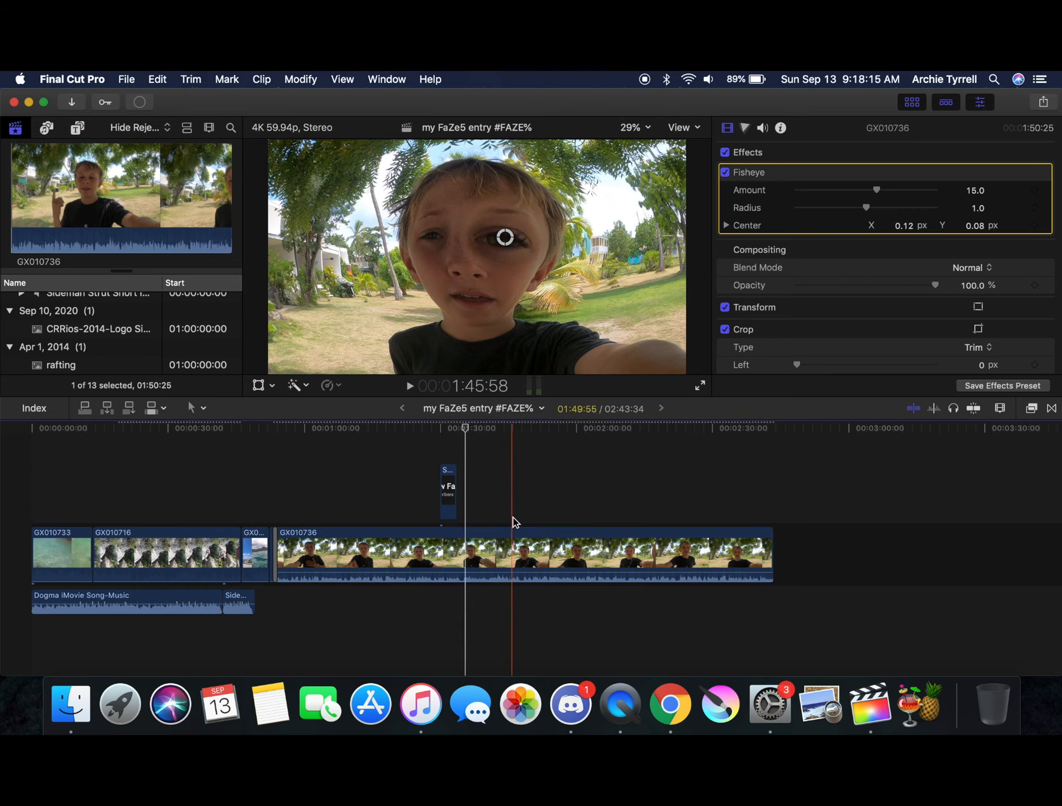
left_click(471, 494)
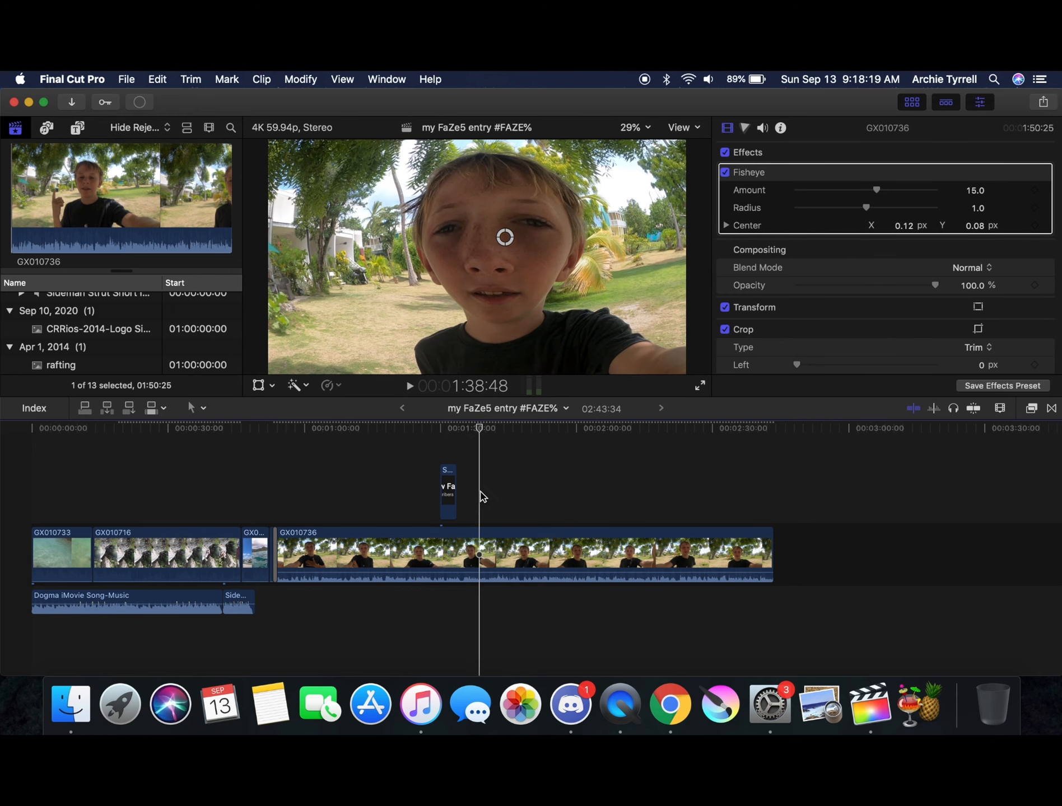
left_click(459, 491)
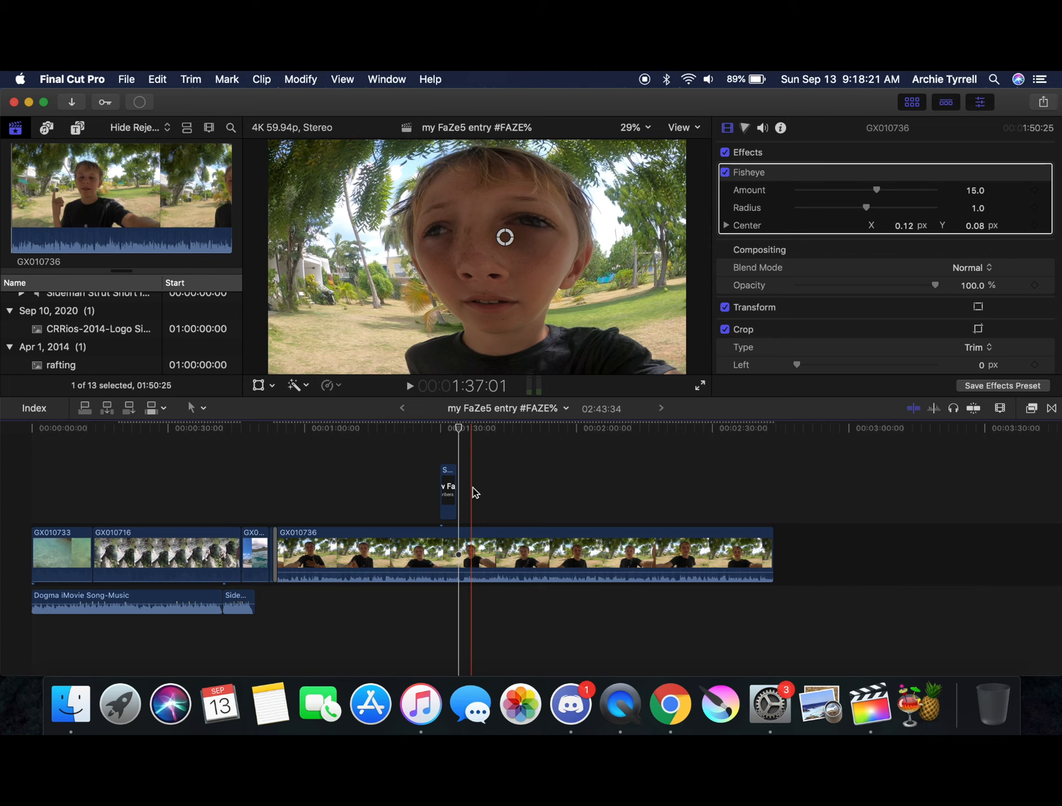
left_click(474, 491)
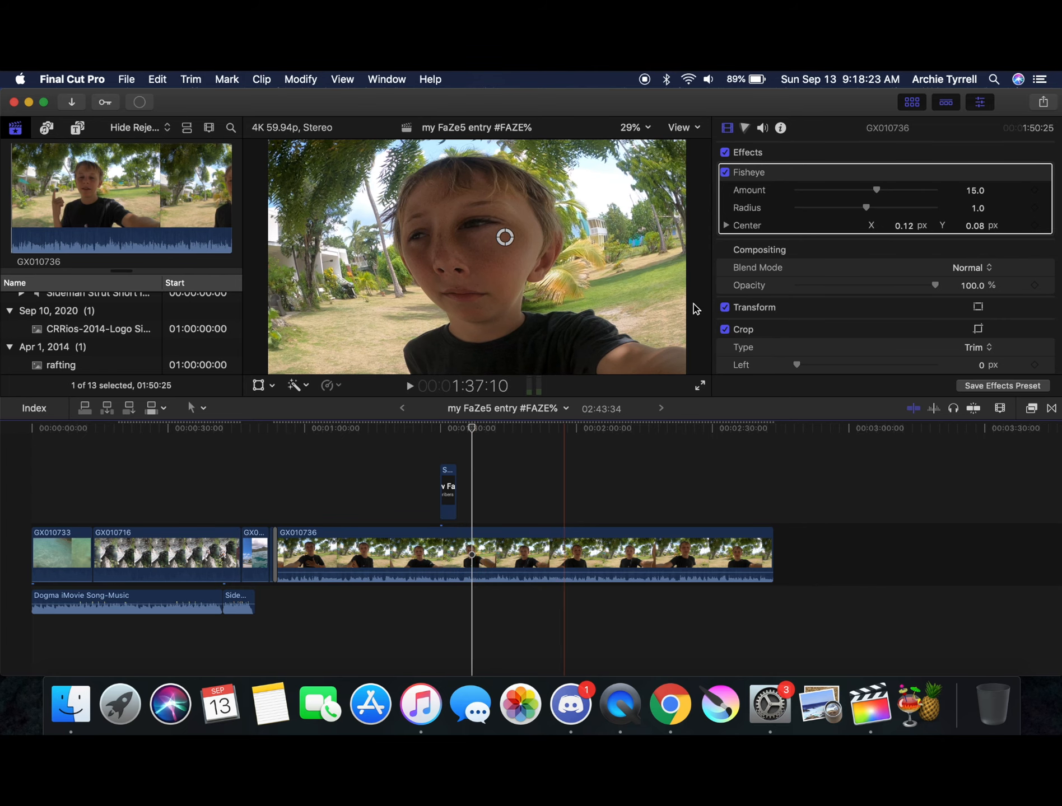
key("XF86AudioRaiseVolume")
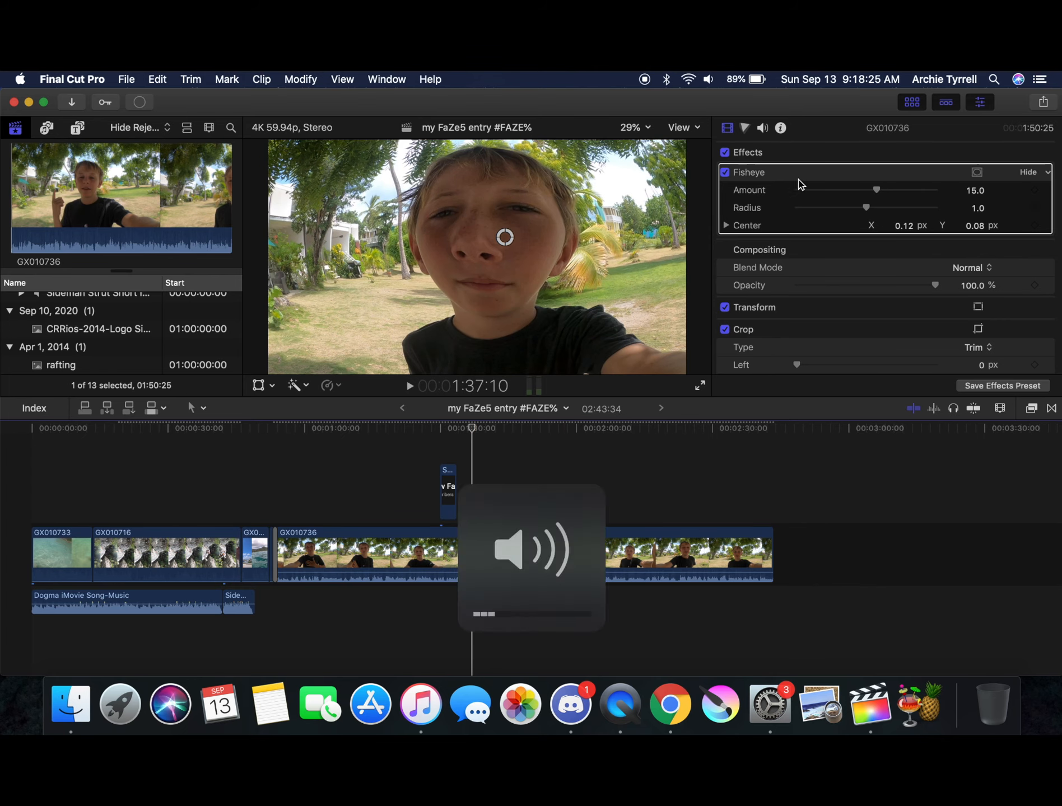
Remove the Fisheye effect from GX010736 and reopen the Effects browser
left_click(799, 185)
key("Delete")
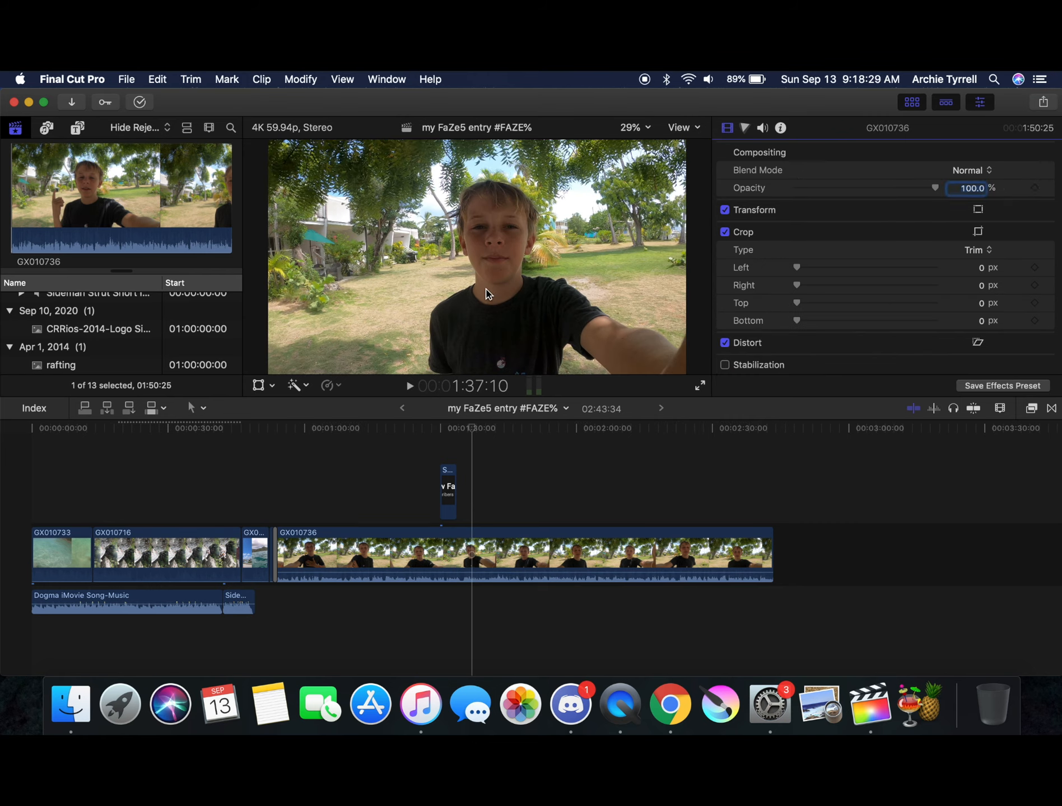
left_click(1031, 409)
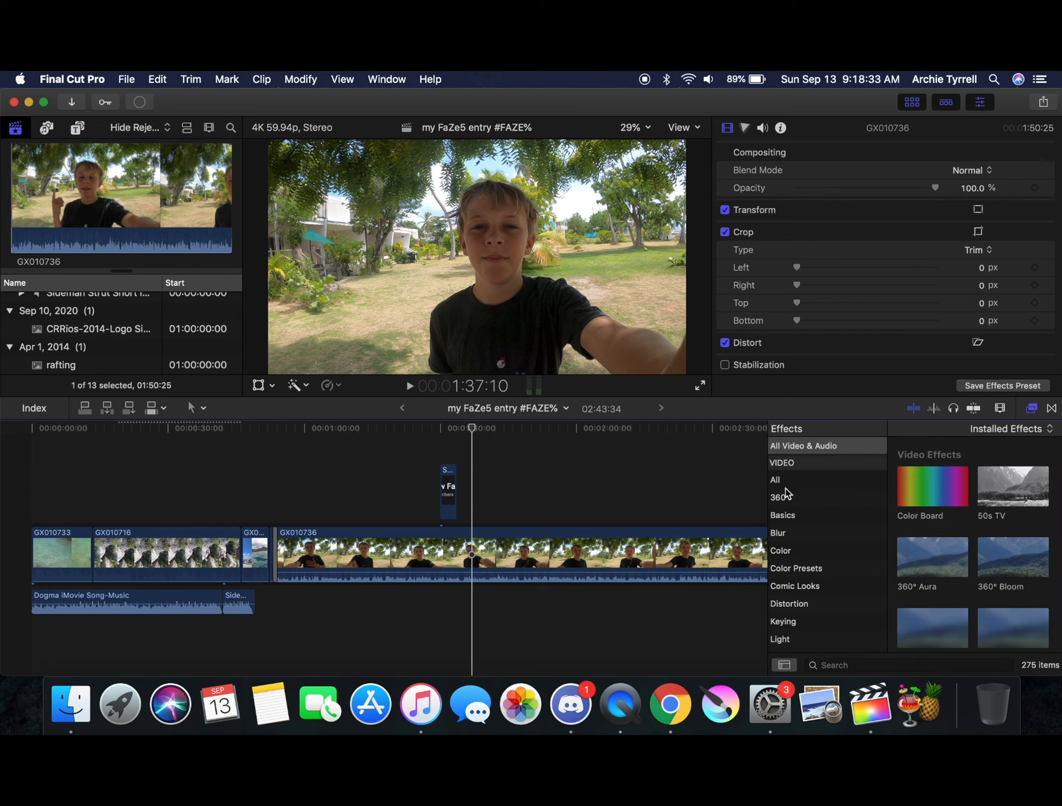
Show the Color video effects and preview Color Board, Black & White and Colorize on GX010736
left_click(828, 551)
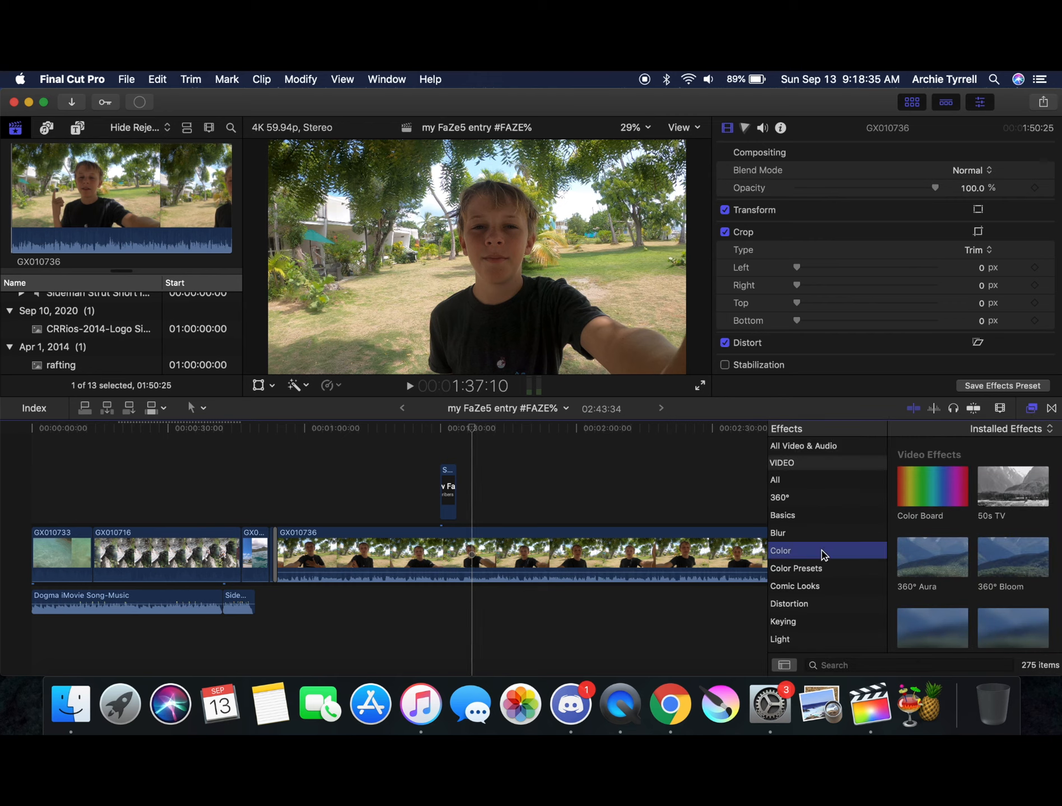
left_click(926, 476)
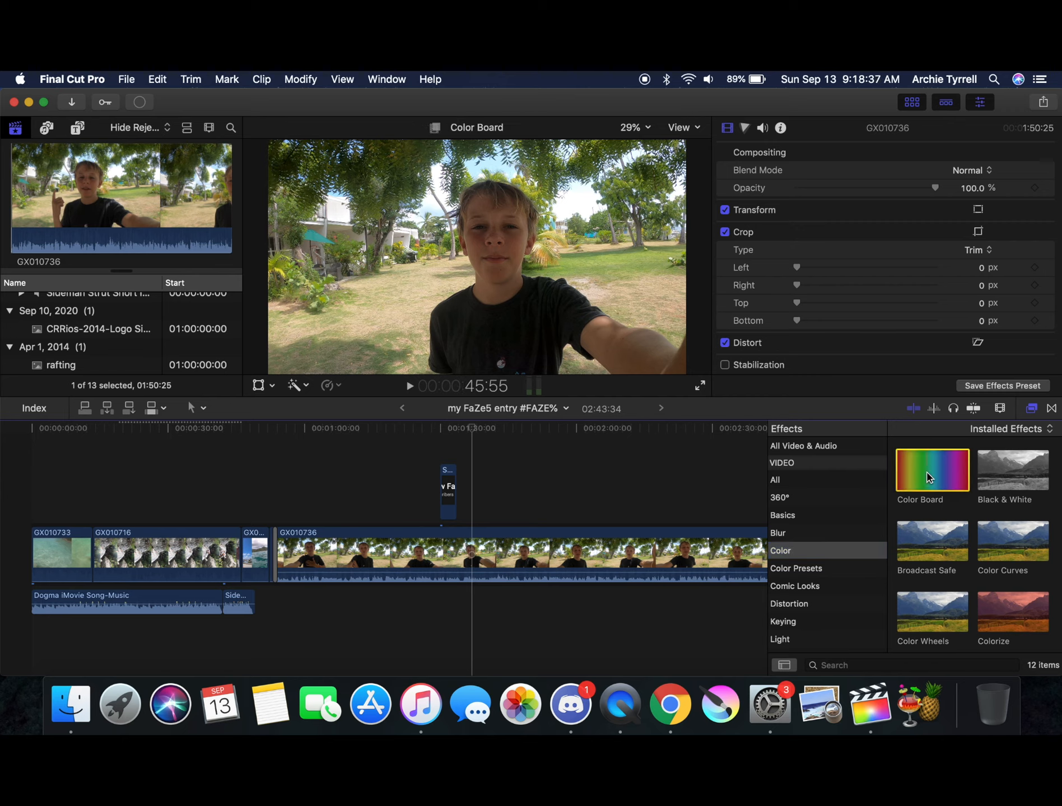
left_click(1003, 474)
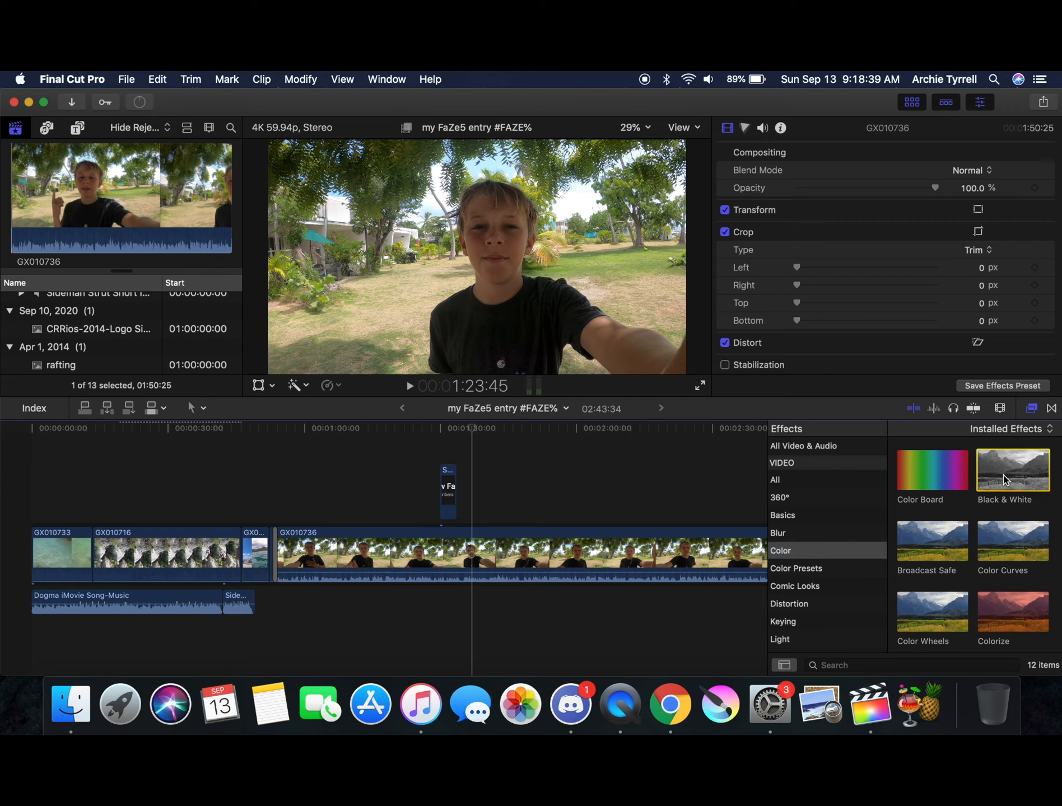
left_click(986, 604)
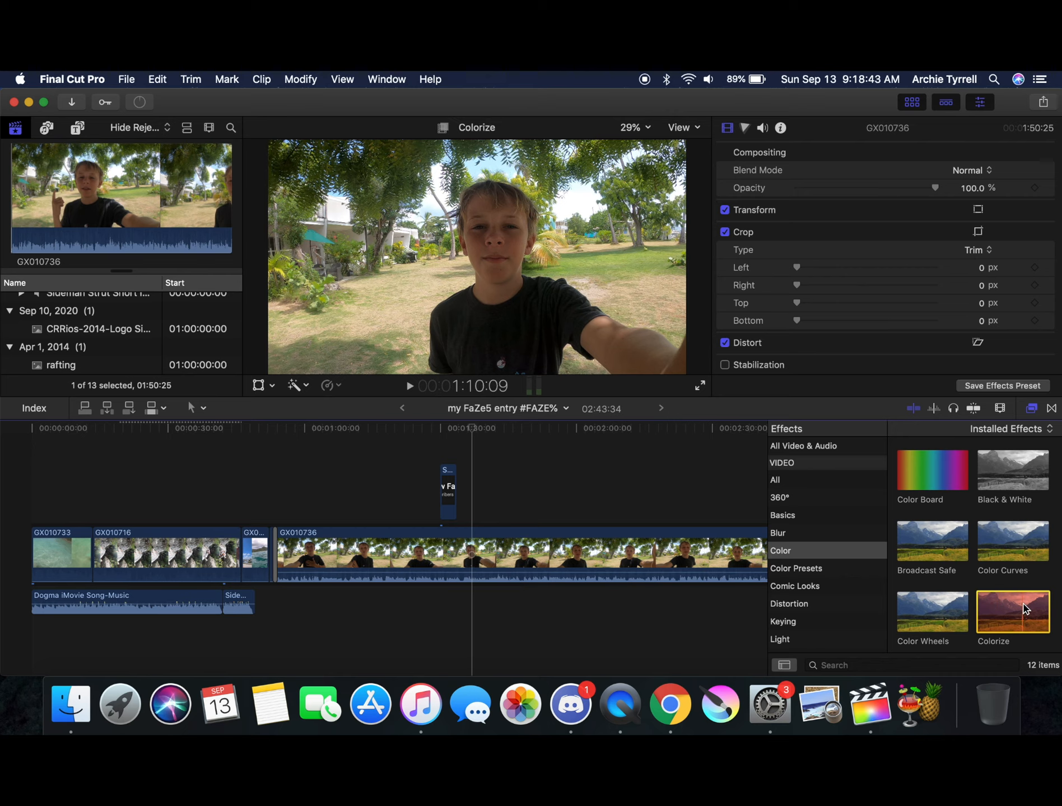
scroll(999, 548, "down", 3)
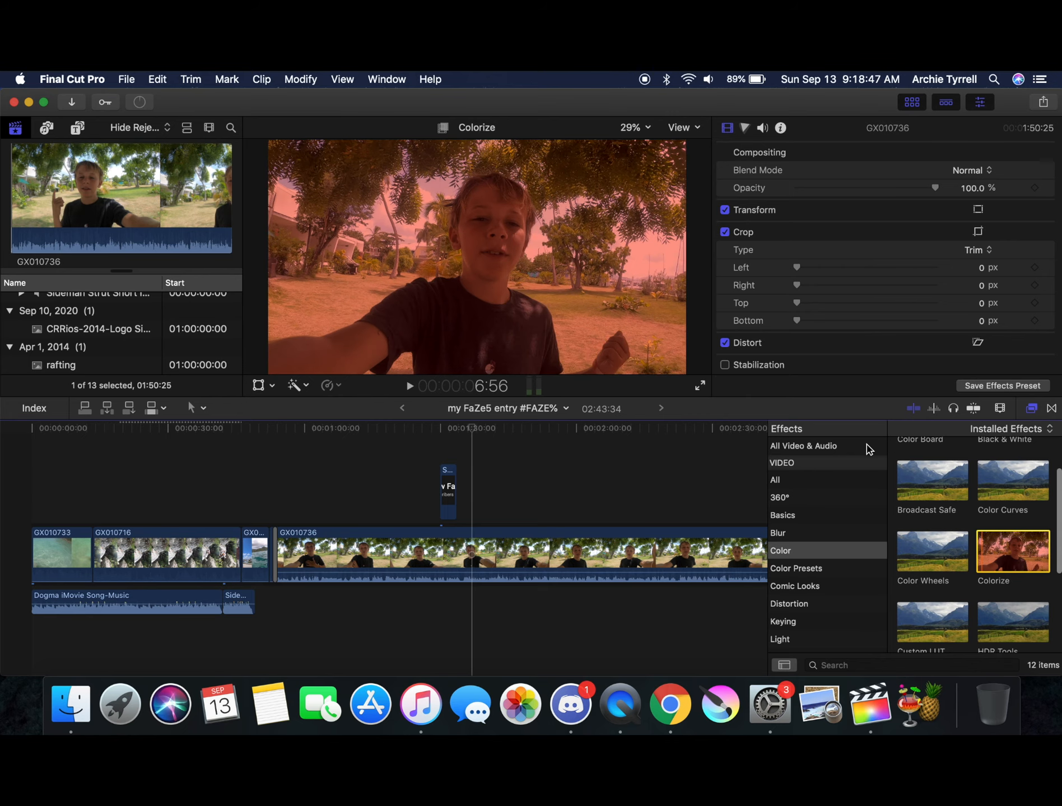
Bring the Fisheye effect back on GX010736, move its center to about X 0.14, Y 0.12, and review it full screen
key("super+alt+v")
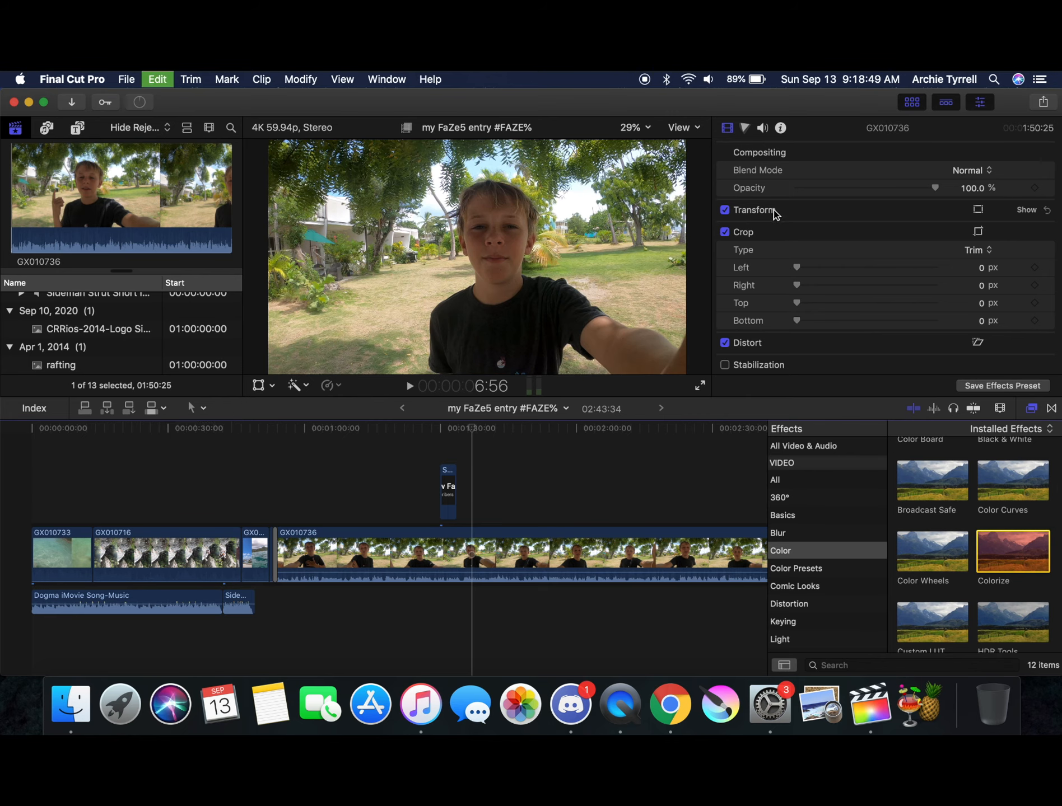
left_click_drag(504, 236, 511, 229)
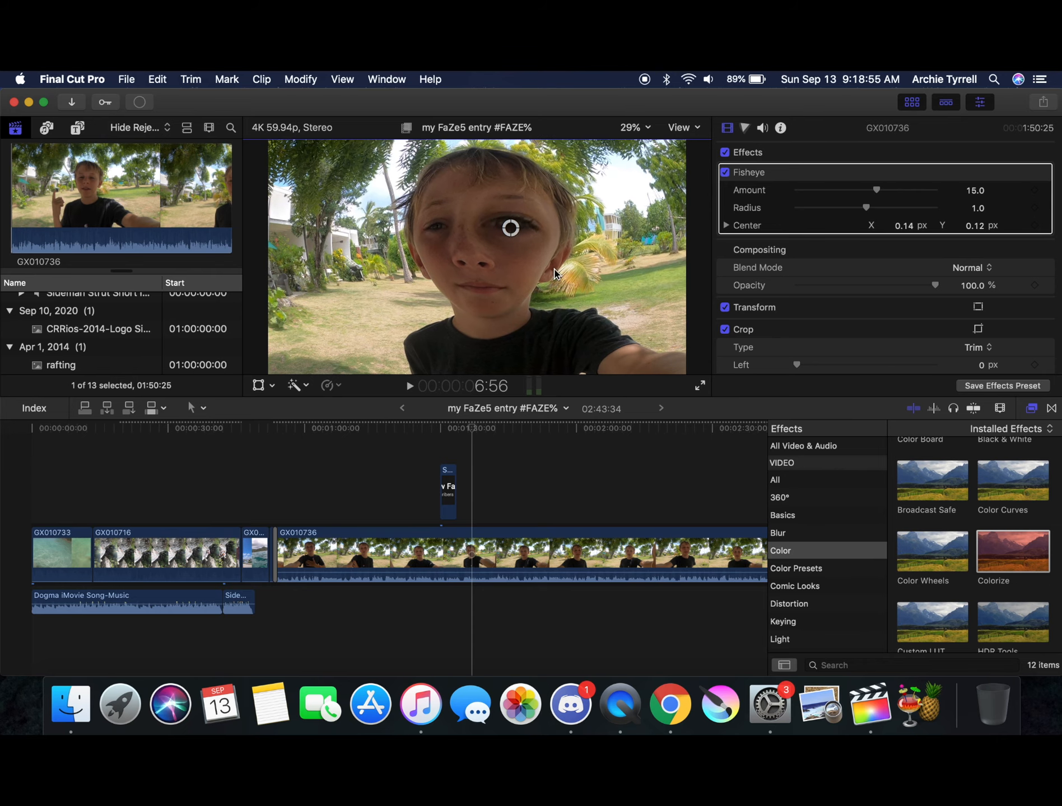
left_click(697, 387)
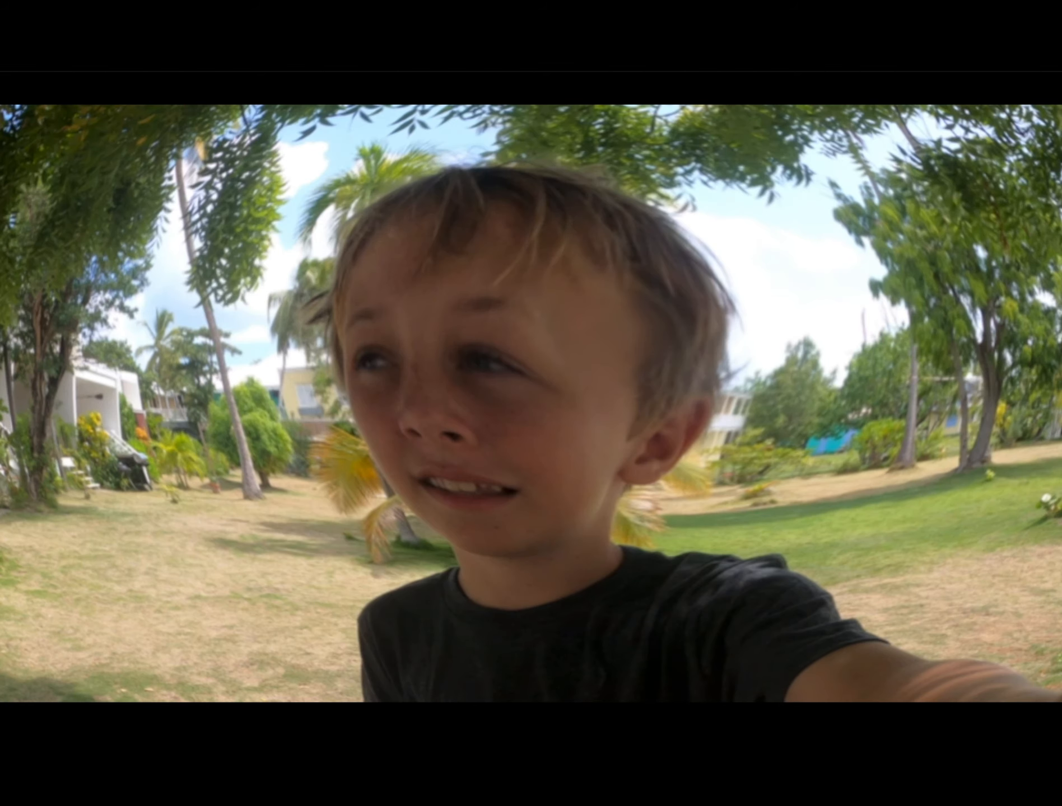
key("Escape")
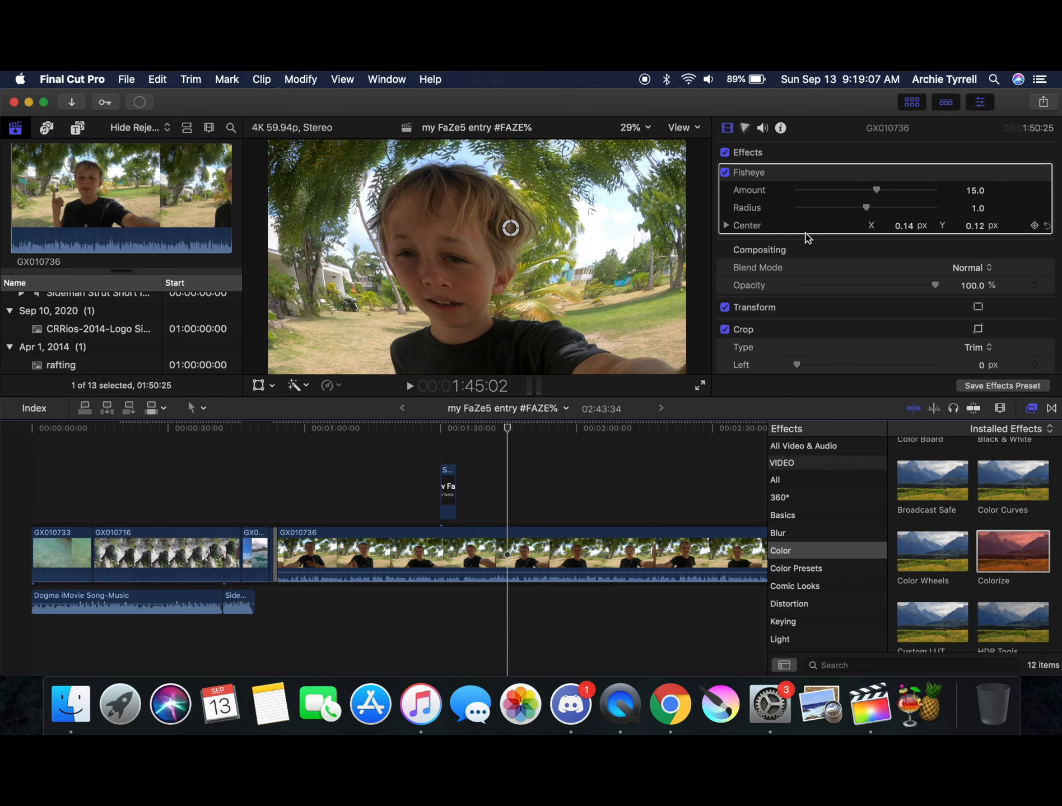
Remove the restored Fisheye effect from GX010736
left_click(764, 173)
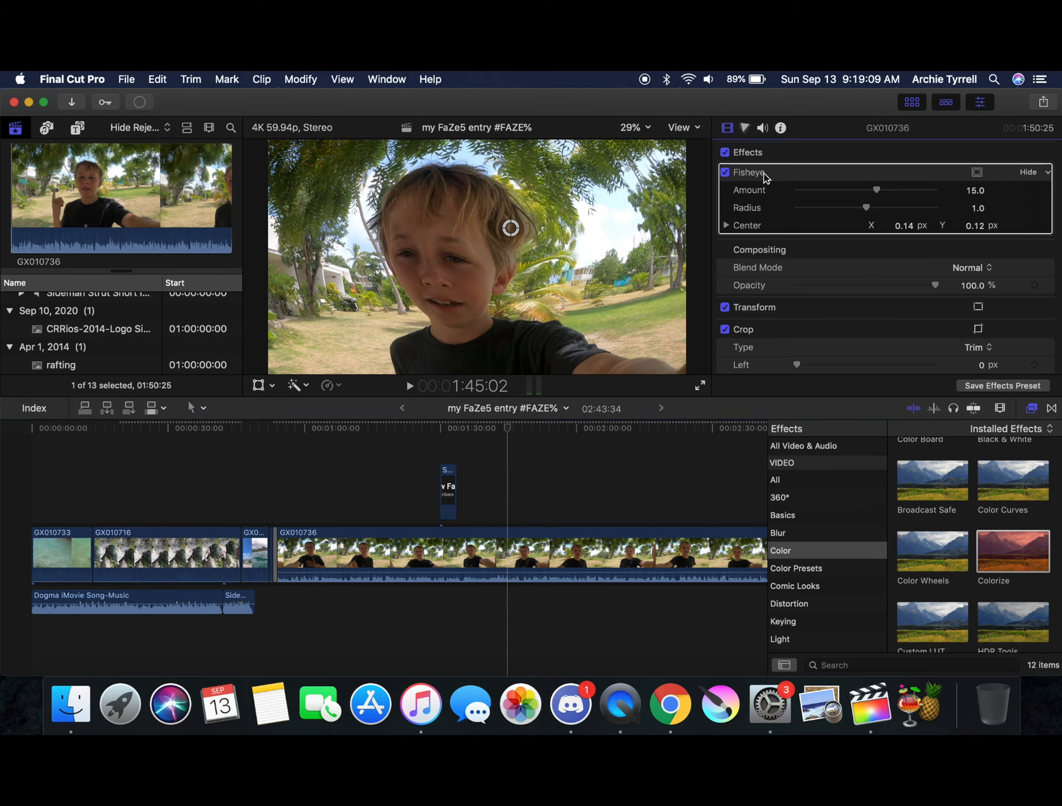
key("Delete")
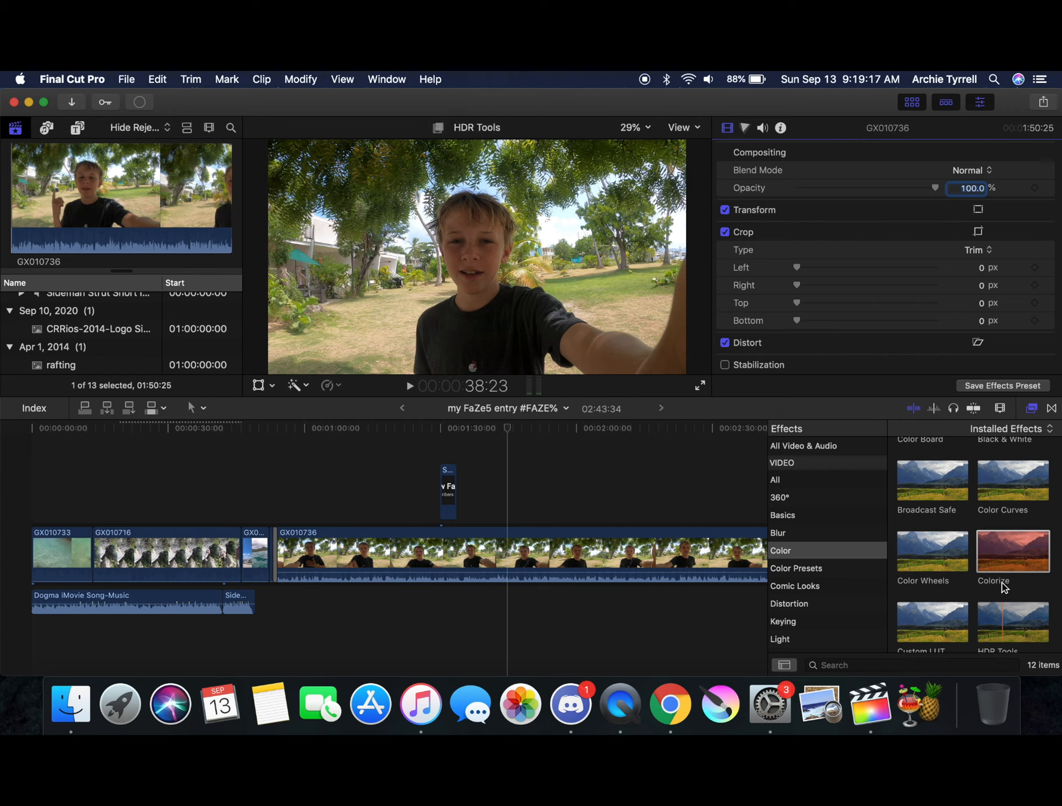
Look through the remaining Color effects and preview Colorize on GX010736 again
scroll(1005, 577, "down", 2)
scroll(1019, 549, "down", 5)
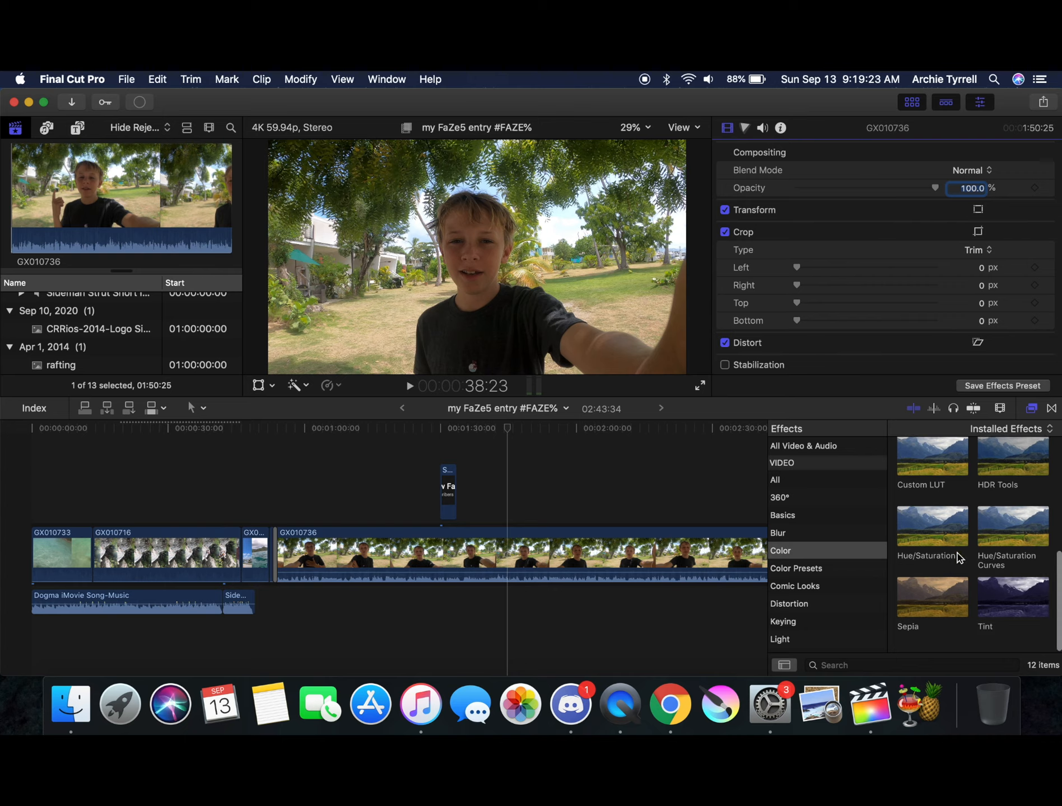
scroll(957, 557, "up", 2)
scroll(958, 557, "down", 1)
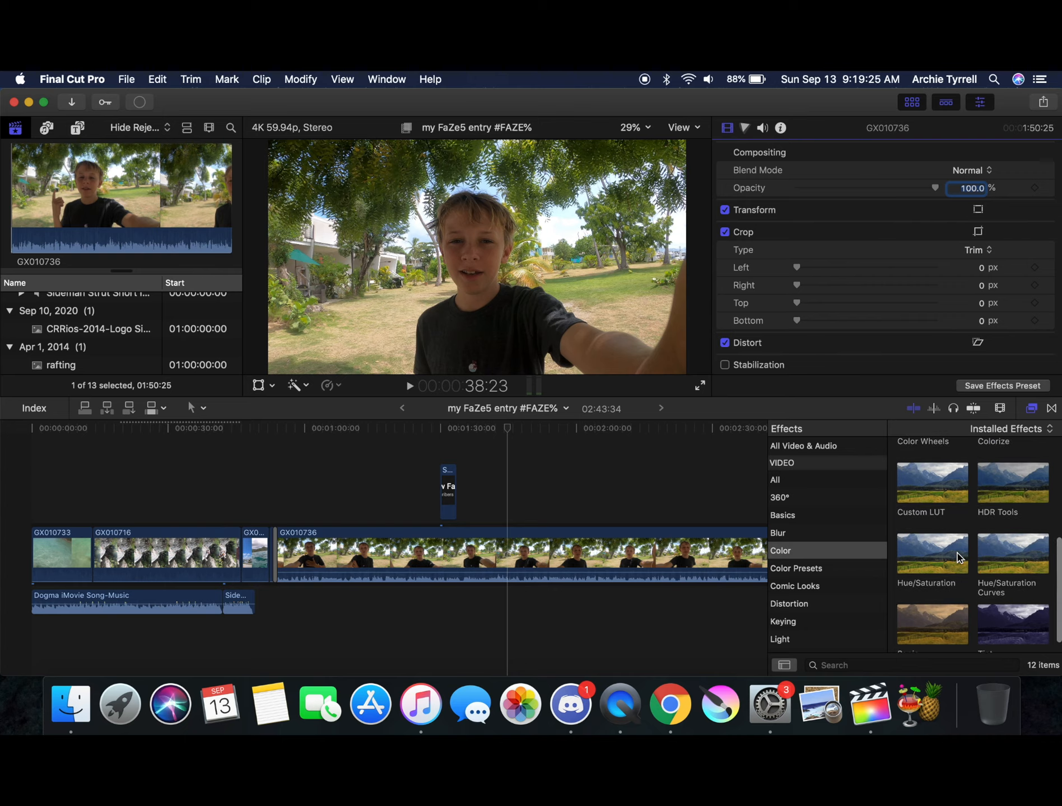
scroll(958, 557, "up", 9)
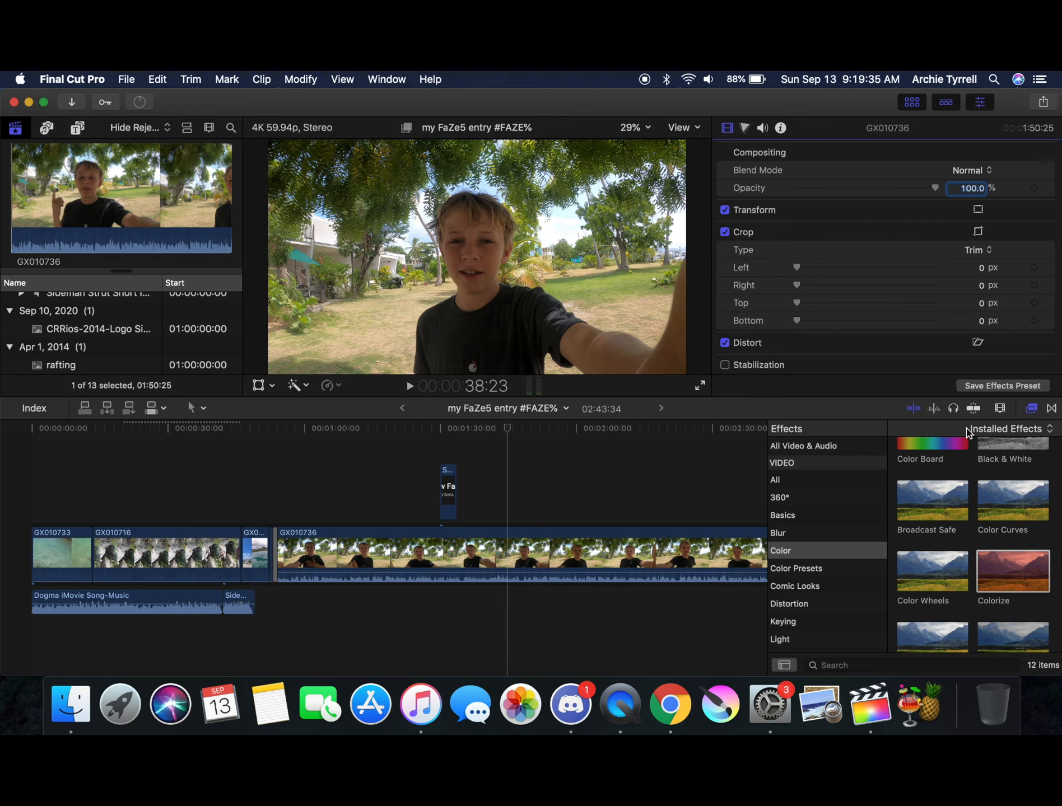
scroll(1013, 532, "down", 1)
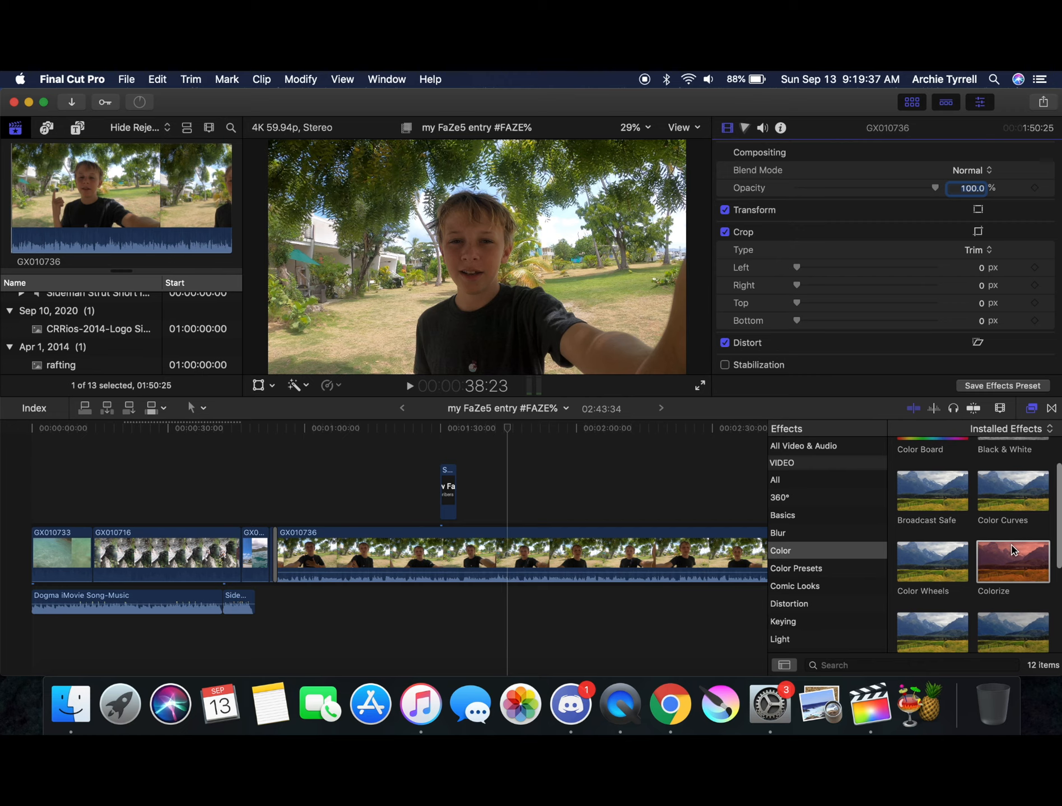
left_click(1013, 551)
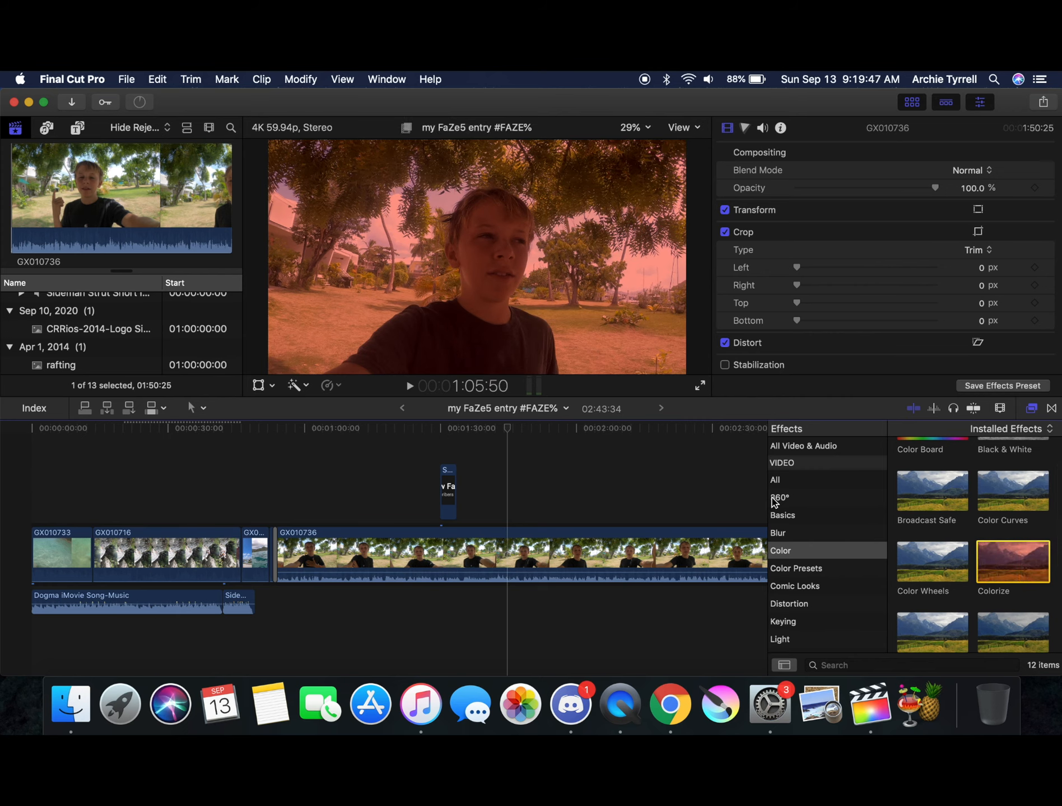
Show the Comic Looks effects and preview Comic Basic and Comic Cool on GX010736
left_click(777, 480)
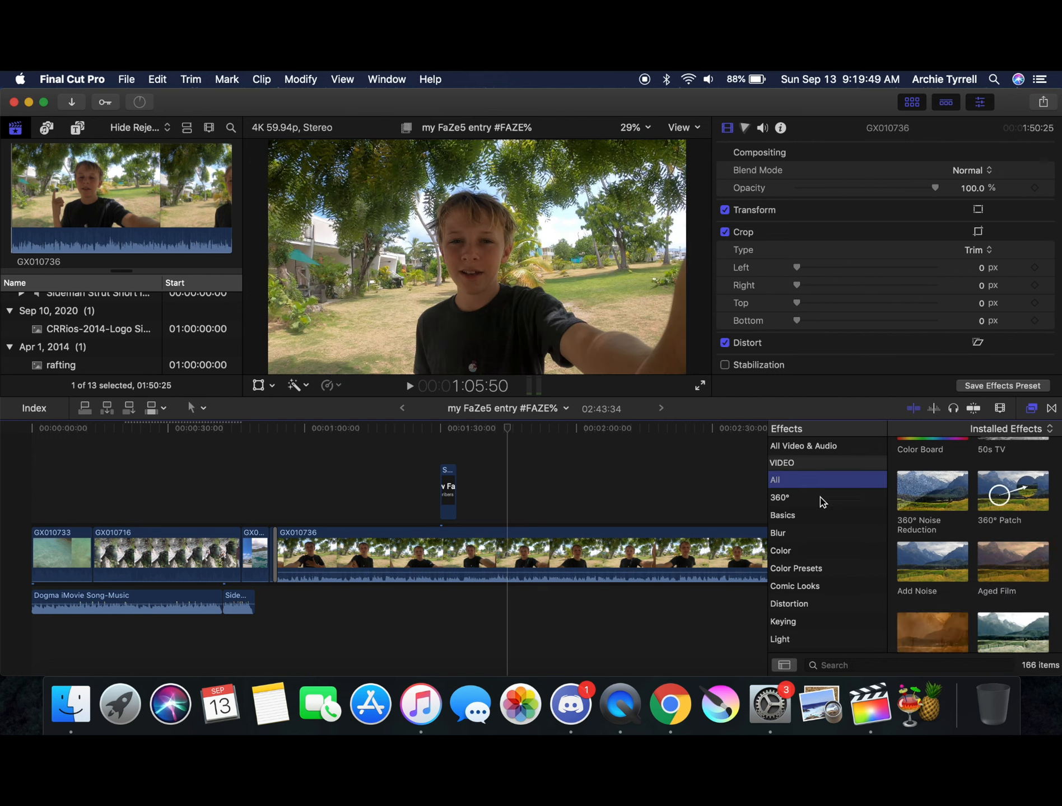
scroll(791, 521, "down", 2)
scroll(792, 521, "down", 2)
left_click(792, 520)
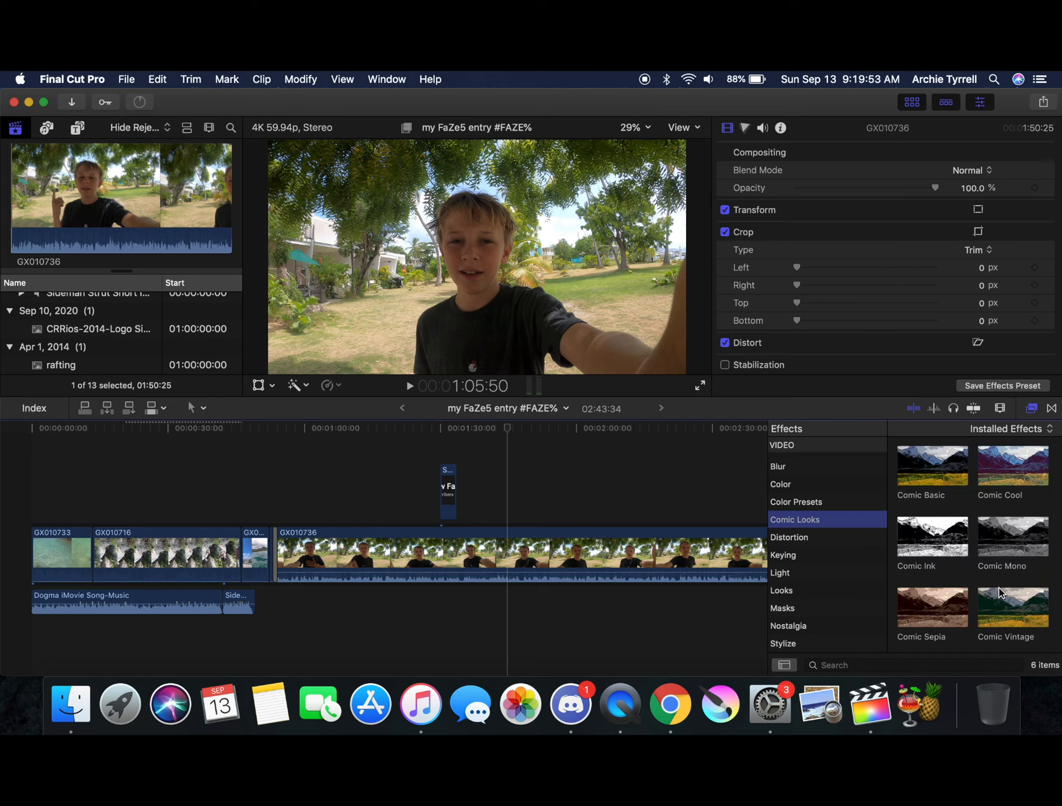
left_click(923, 477)
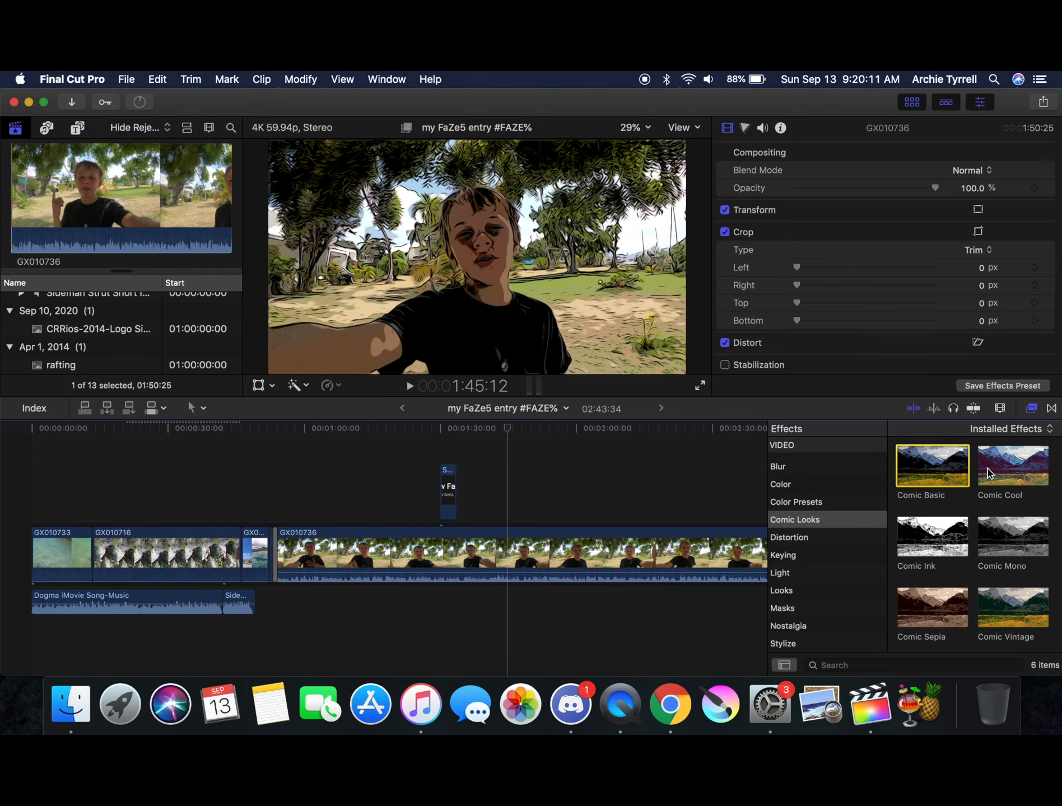
left_click(988, 470)
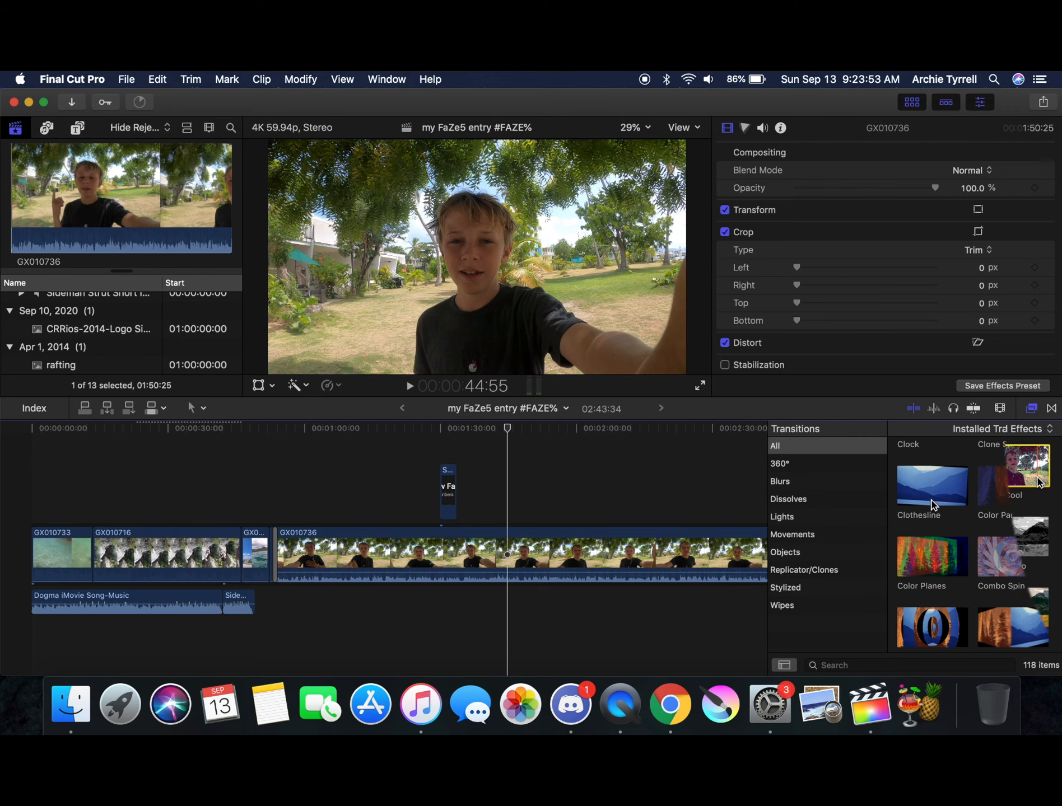
Preview the Clothesline and Cube transitions and the Cross Dissolve from the Dissolves category
left_click(929, 499)
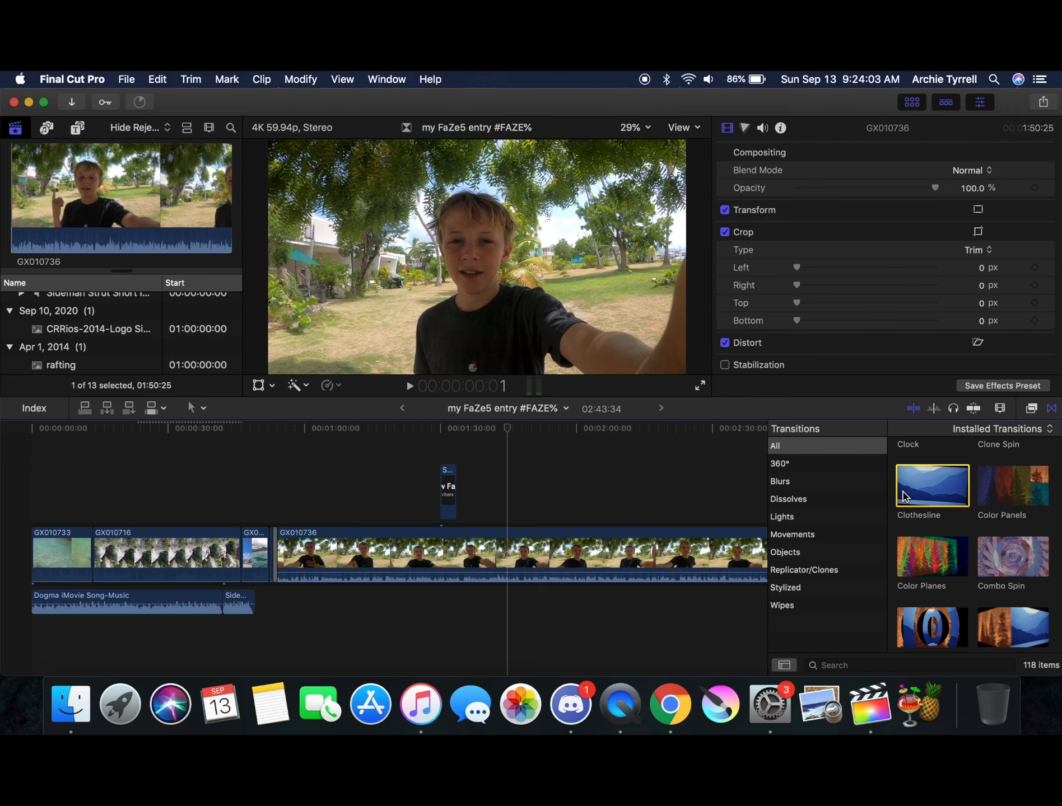
scroll(975, 585, "down", 1)
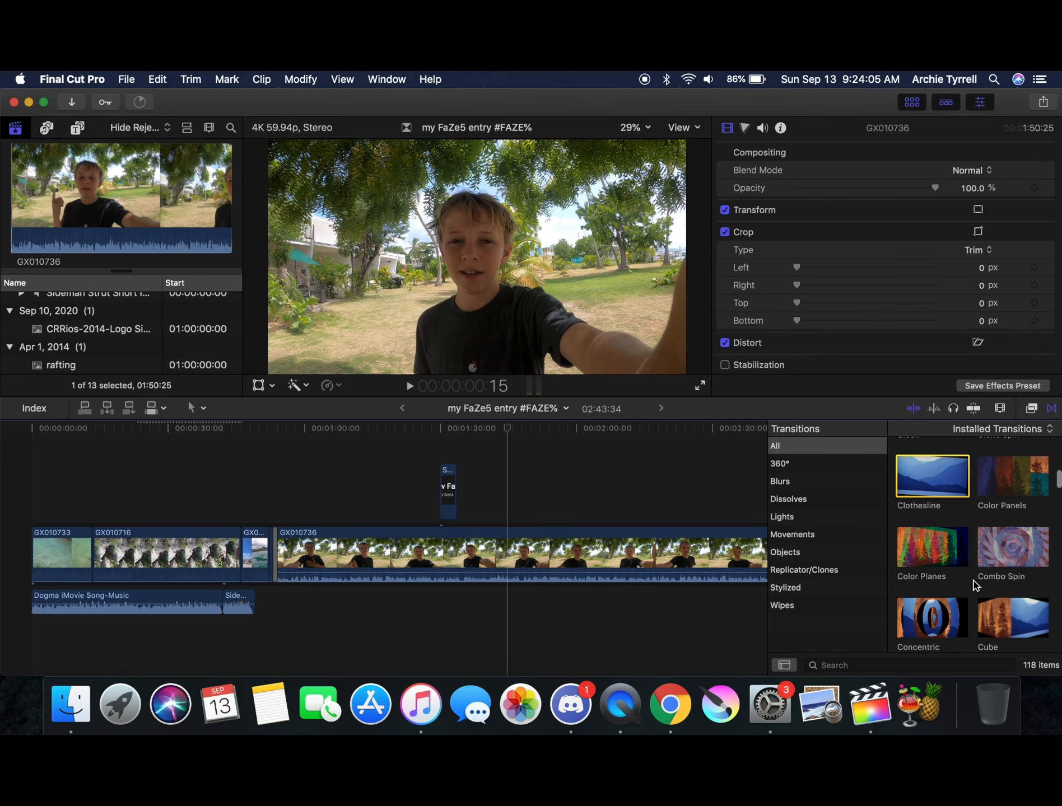
scroll(974, 585, "down", 5)
left_click(1015, 535)
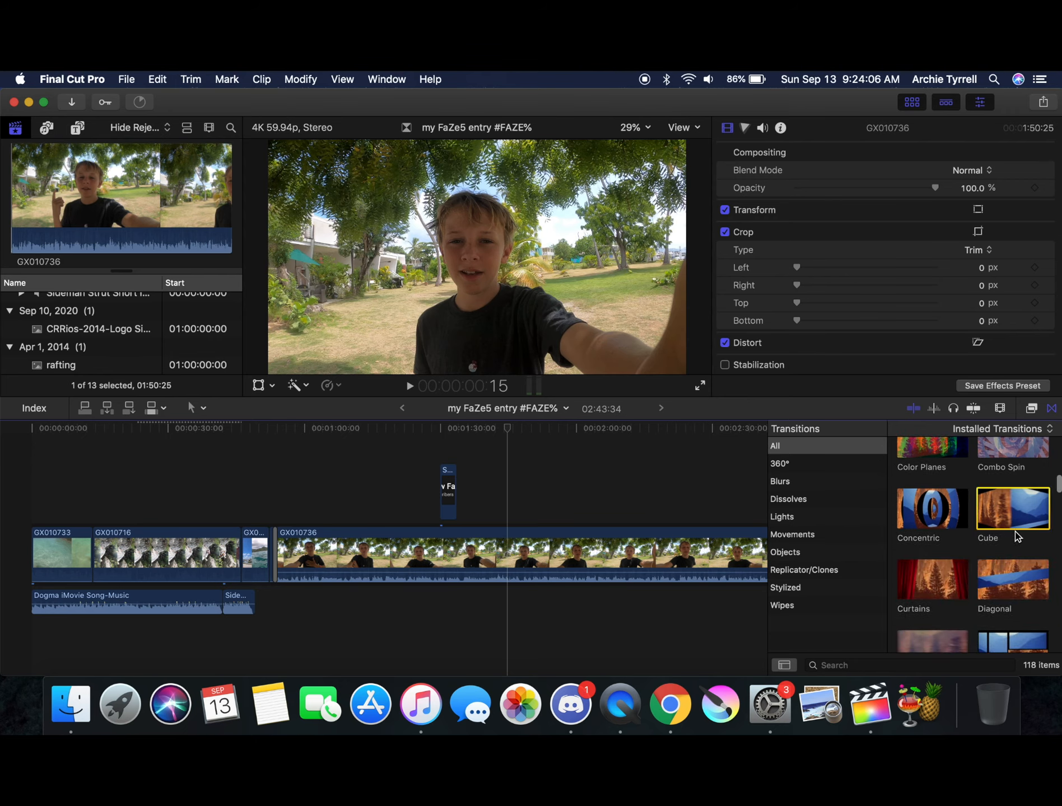
left_click(880, 503)
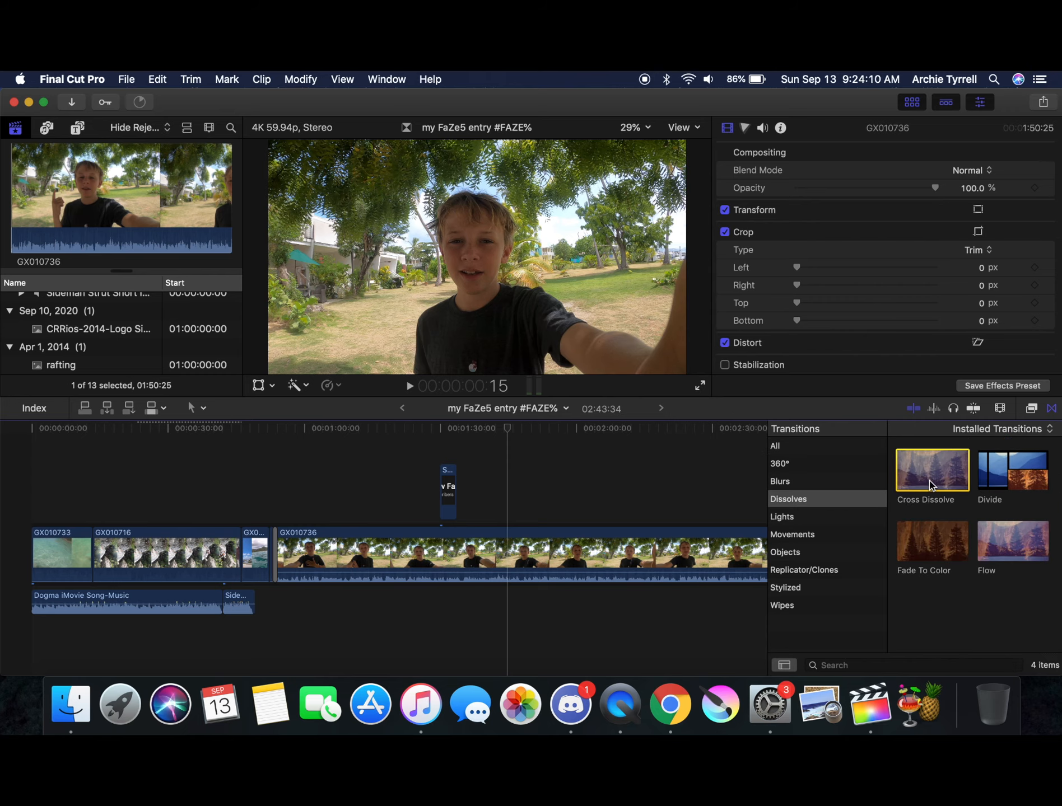
scroll(931, 485, "down", 1)
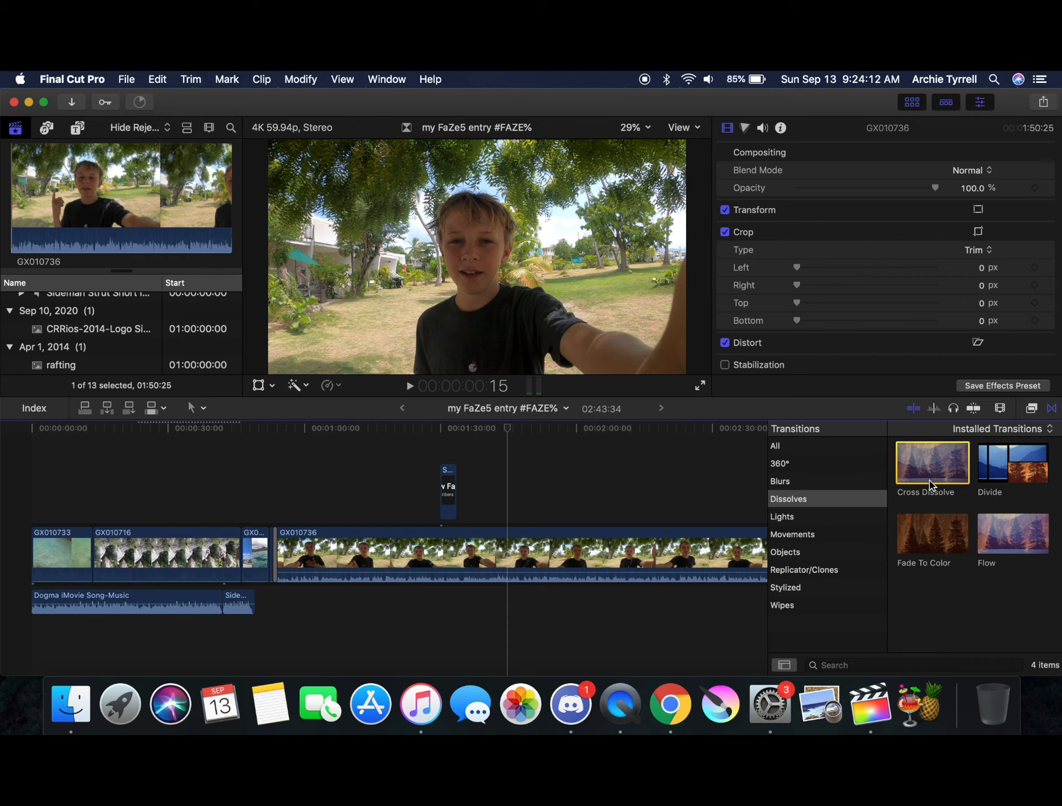
Look through all installed transitions, preview the Leaves transition, and close the Transitions browser
left_click(781, 447)
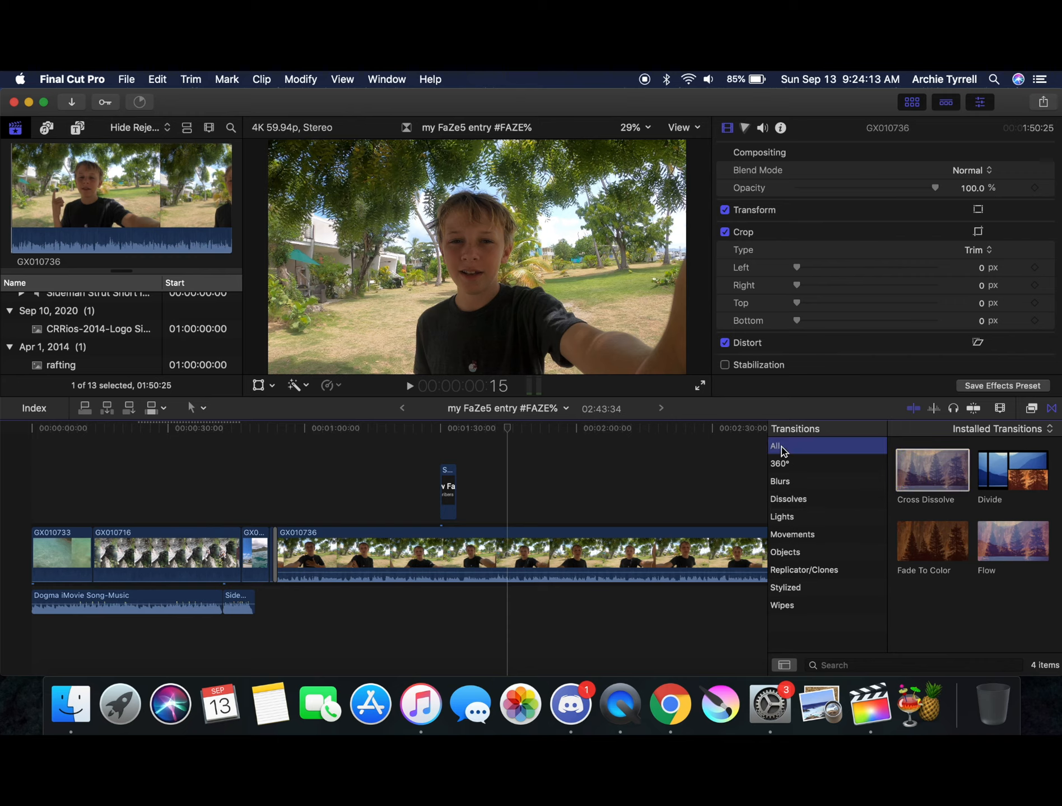
scroll(994, 518, "down", 5)
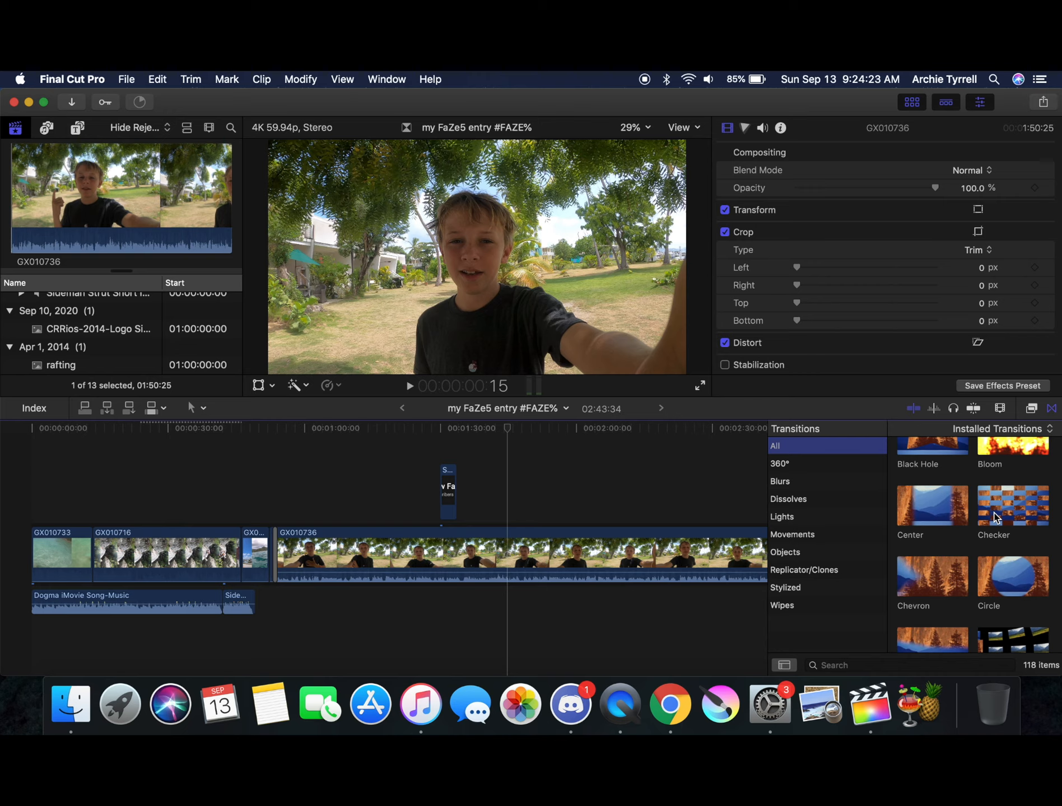
scroll(991, 543, "down", 2)
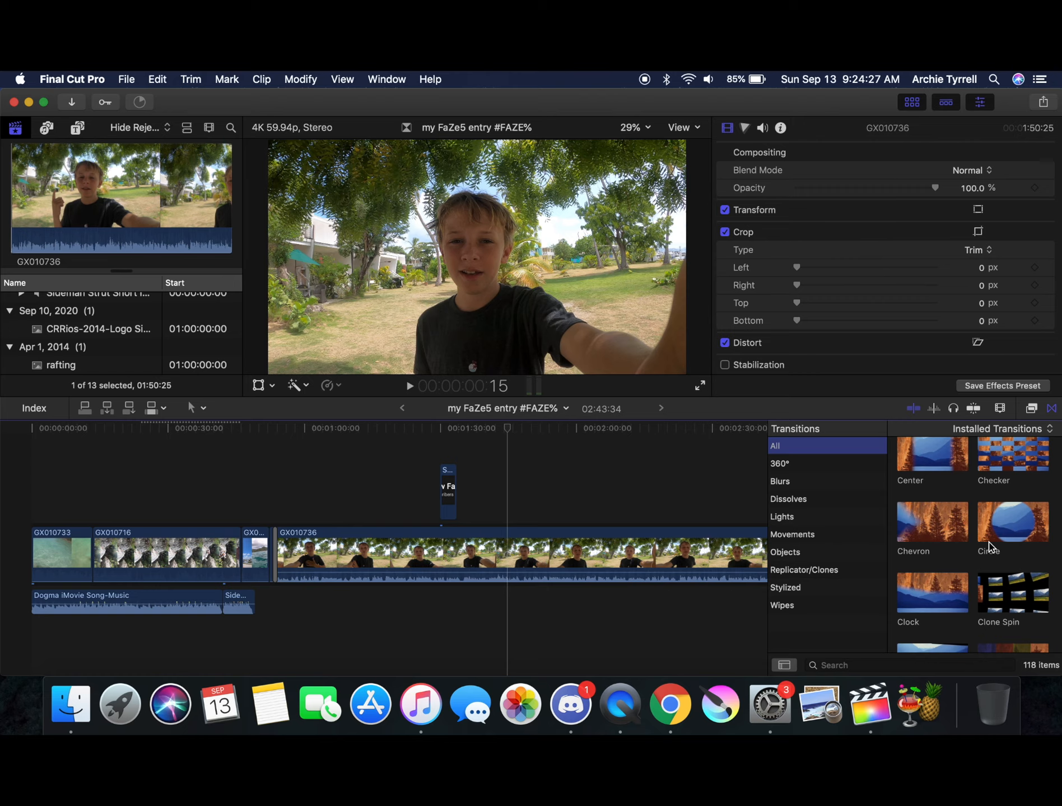
scroll(1001, 596, "down", 5)
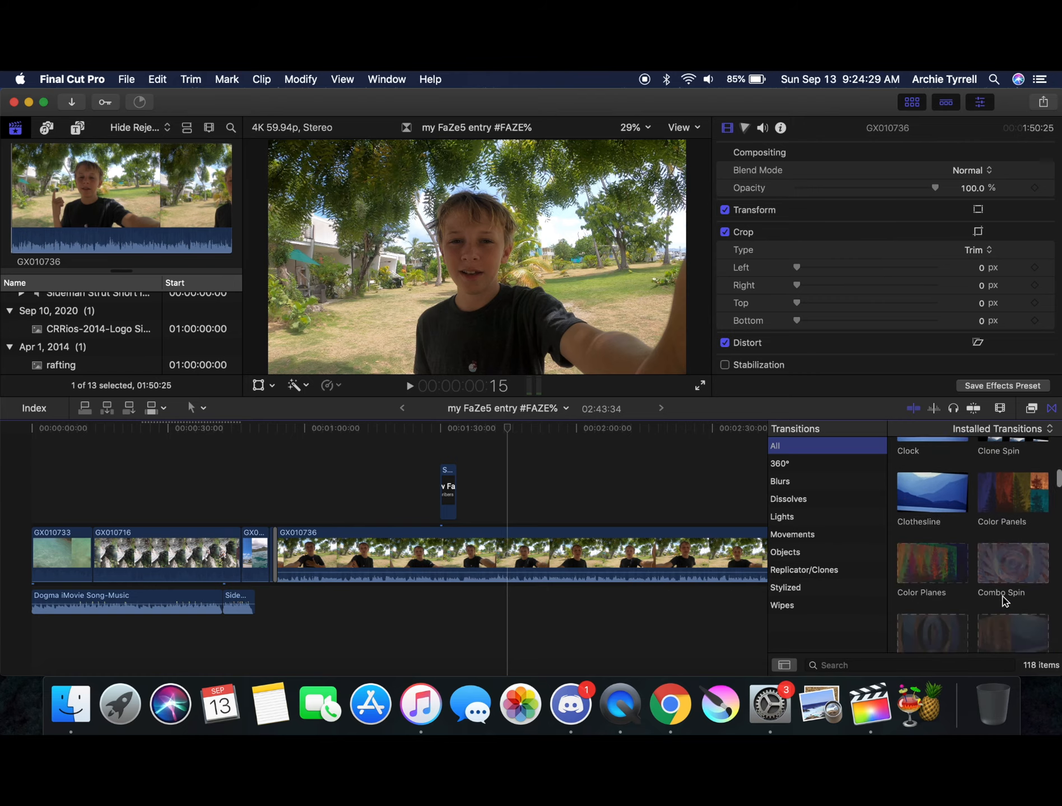
scroll(1002, 601, "down", 6)
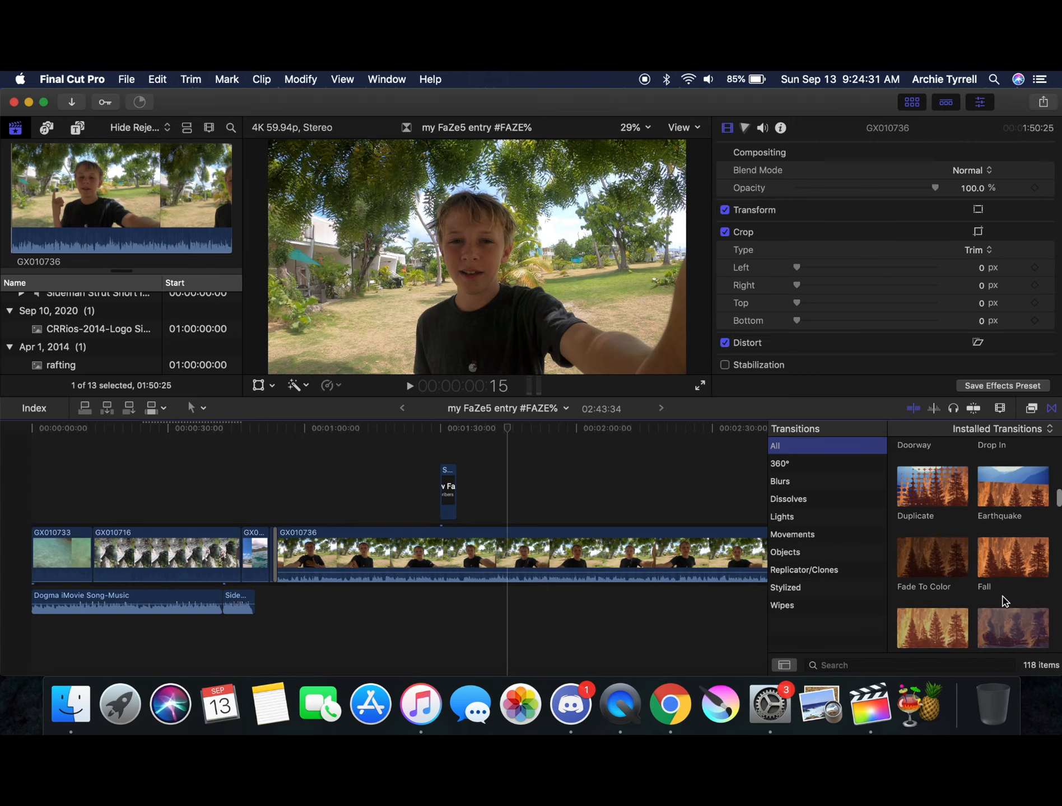
scroll(1002, 601, "down", 5)
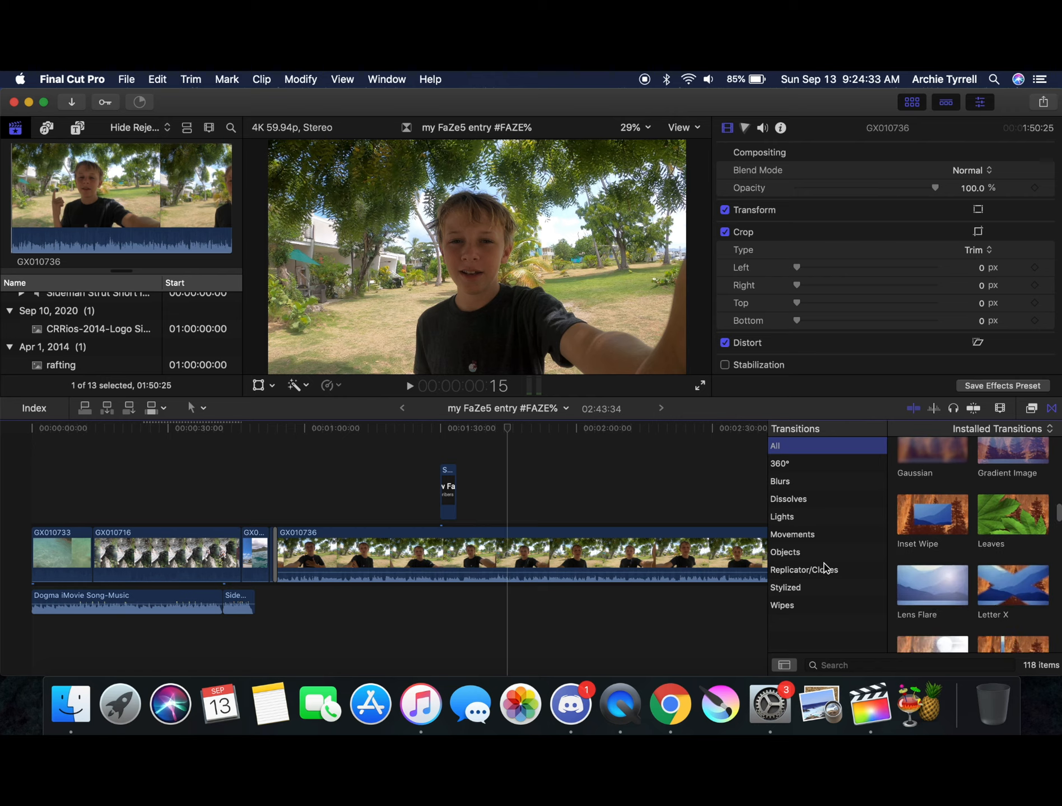
left_click(988, 512)
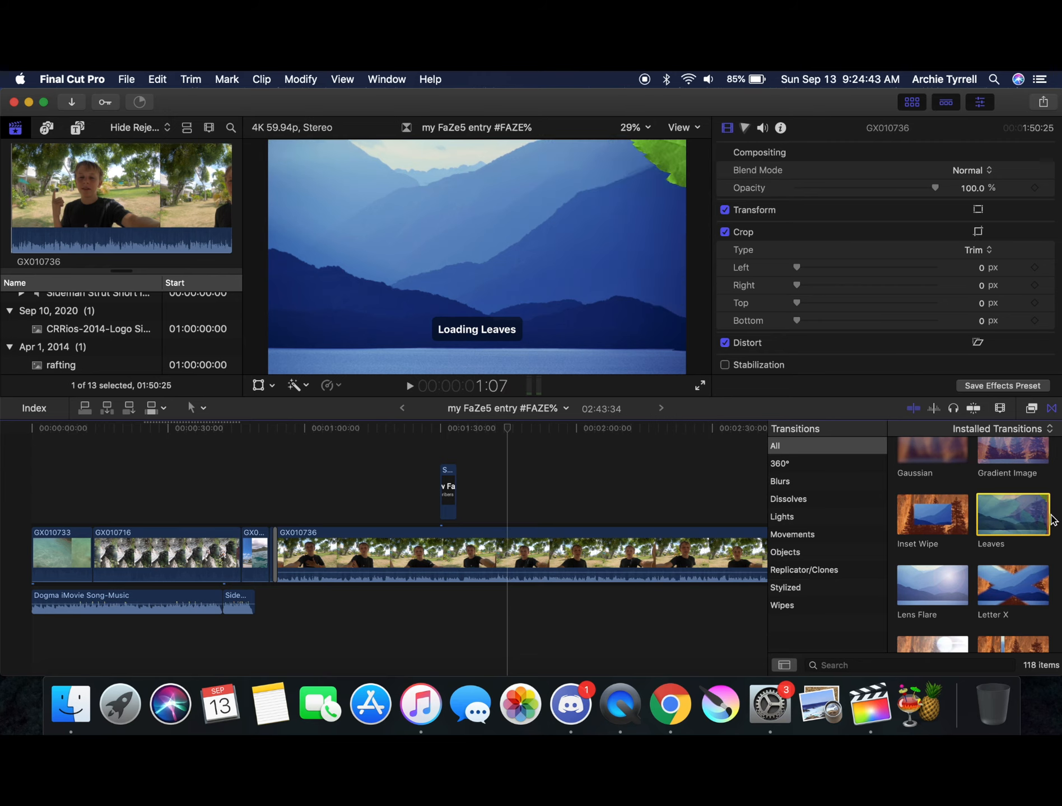
left_click(1053, 411)
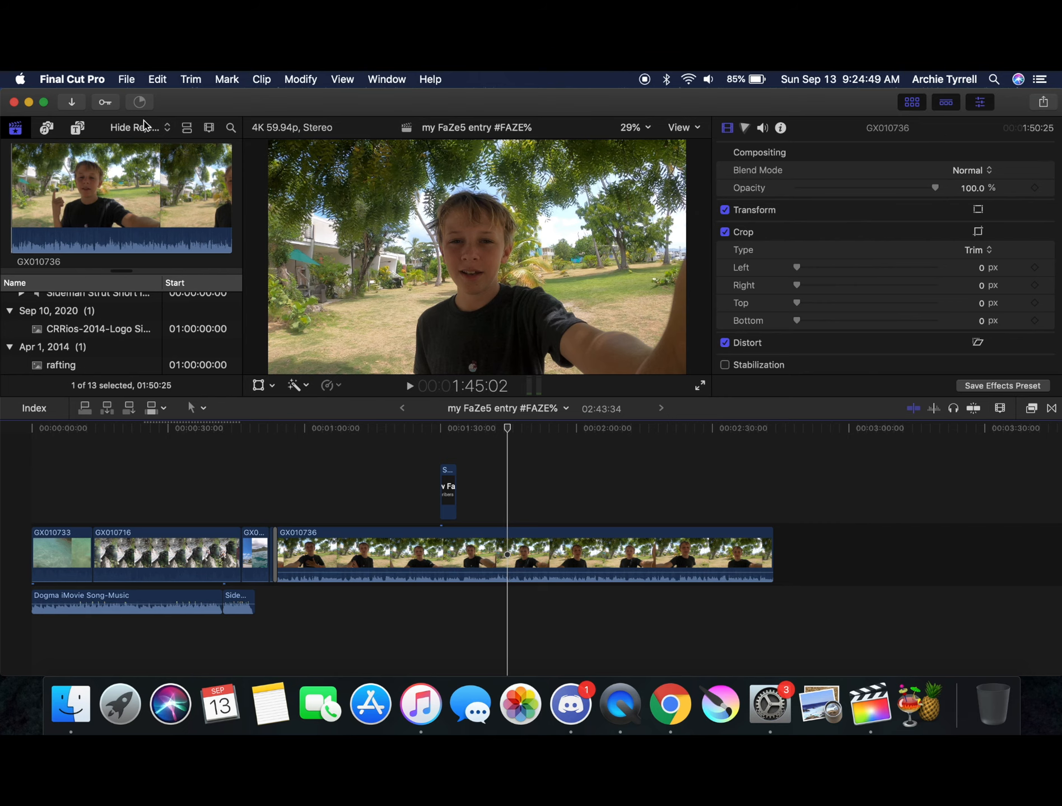
Show the installed titles and preview the 360° Basic 3D title
left_click(79, 129)
left_click(145, 203)
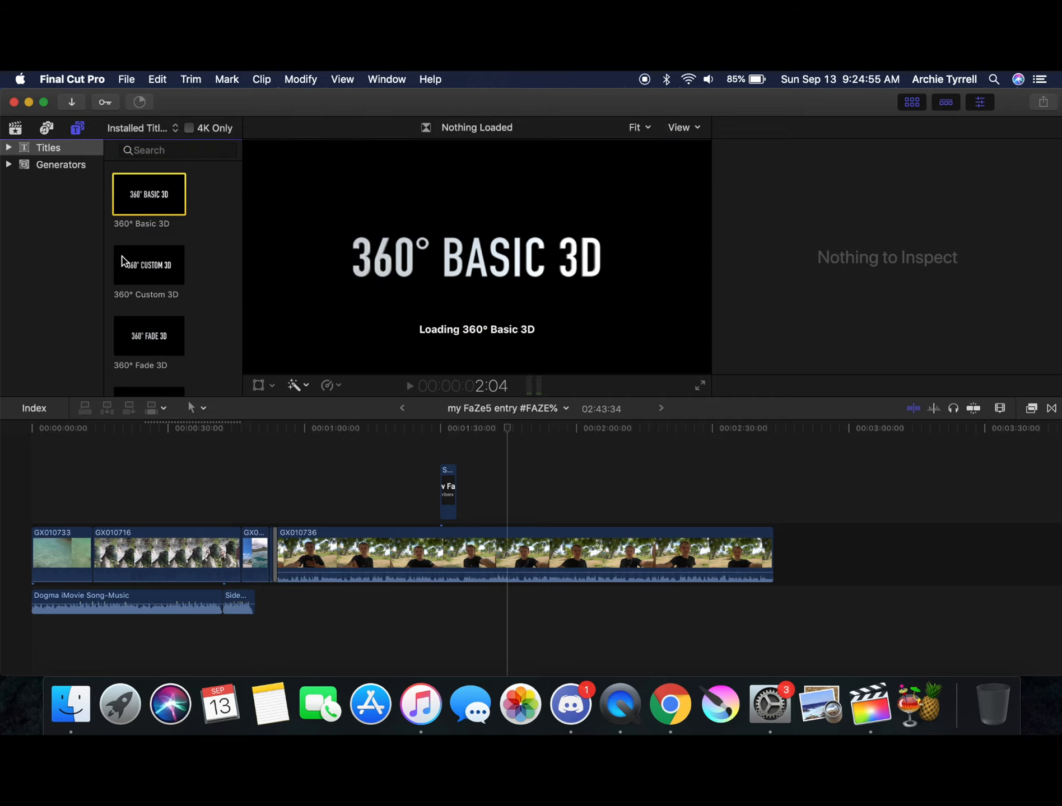